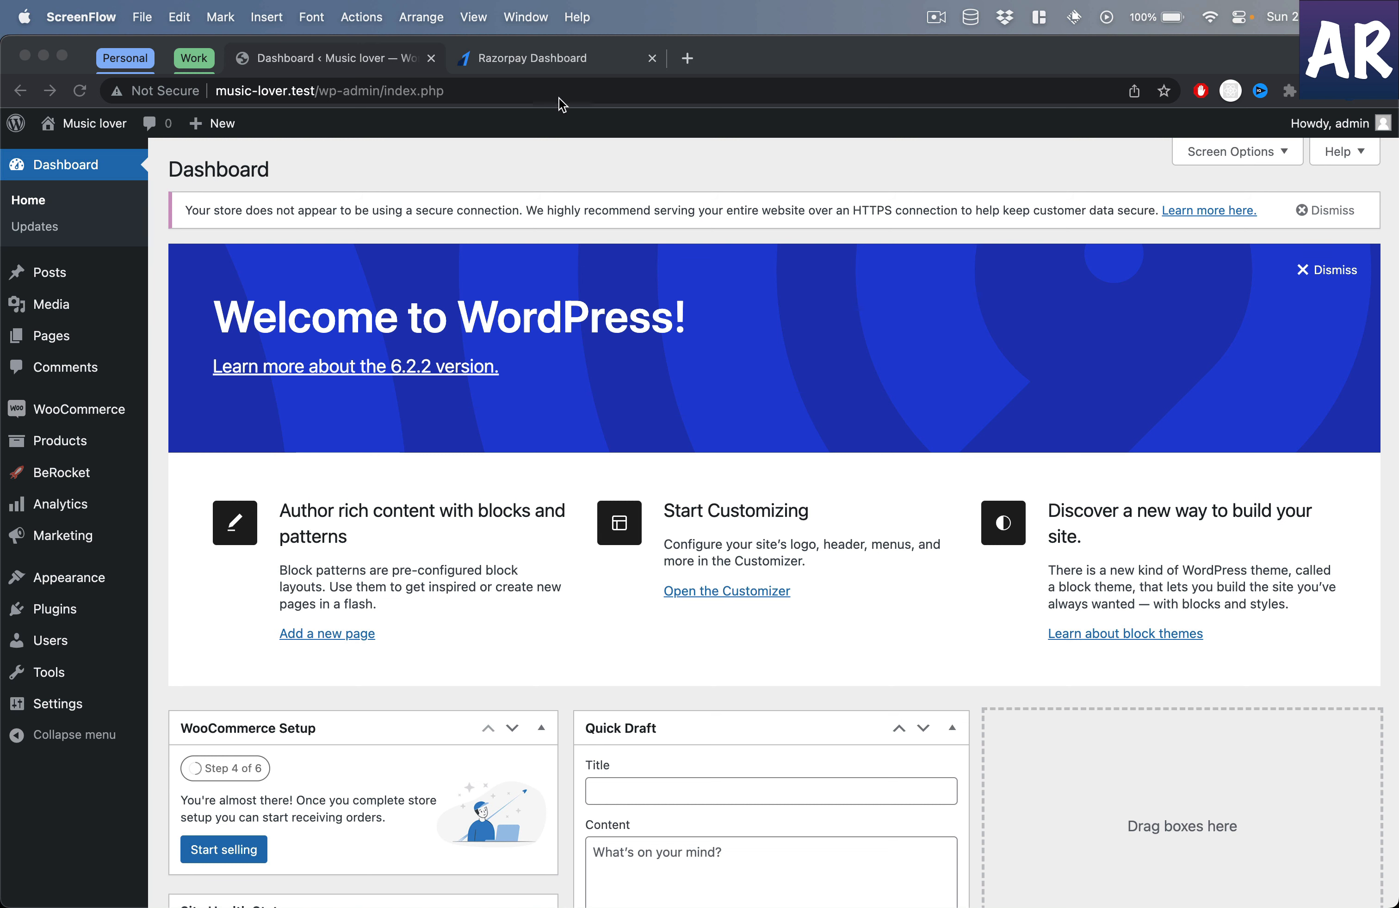
click(571, 67)
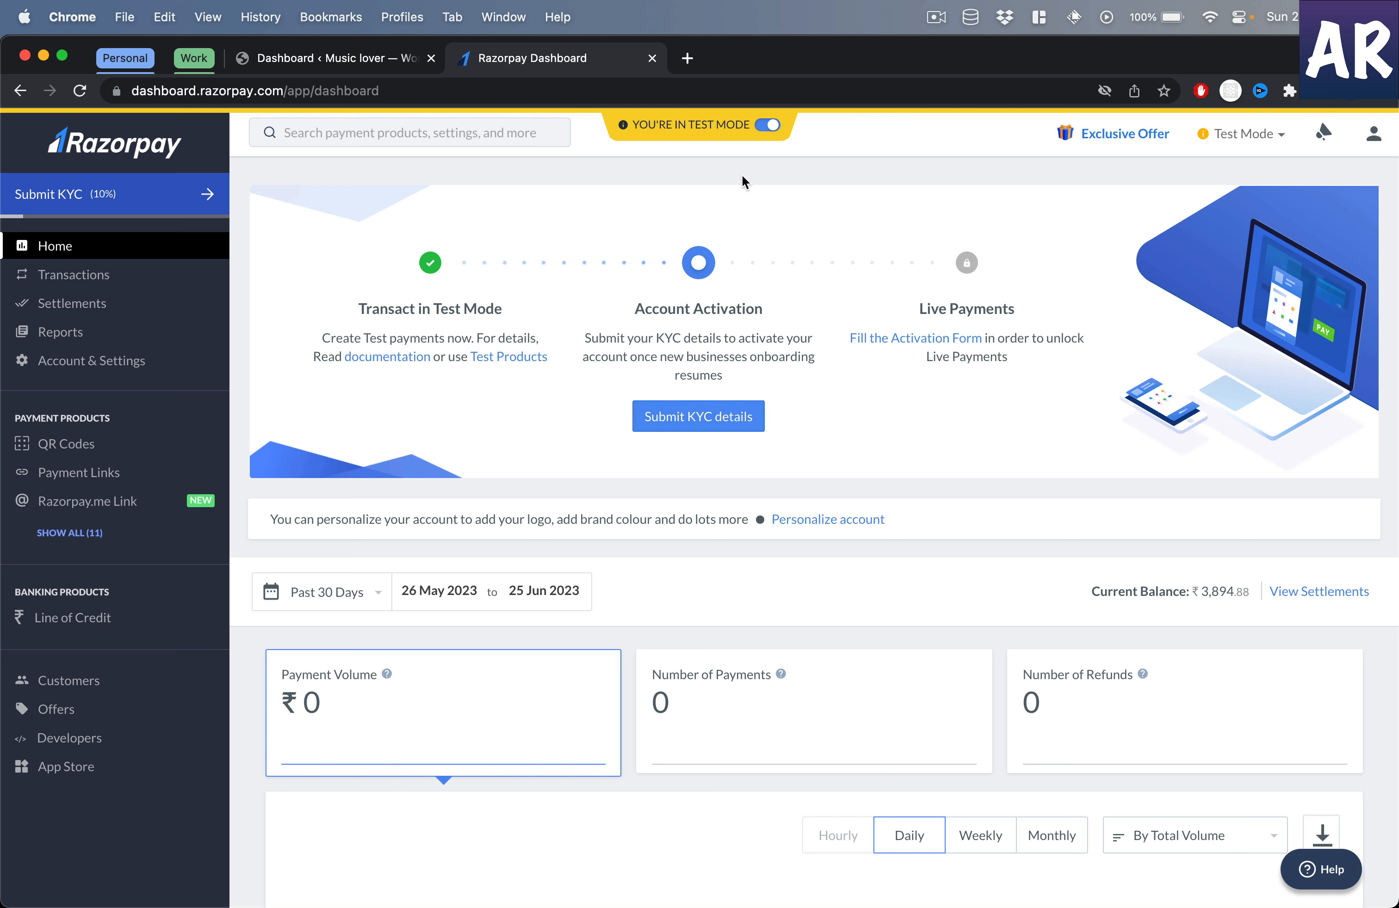
click(341, 56)
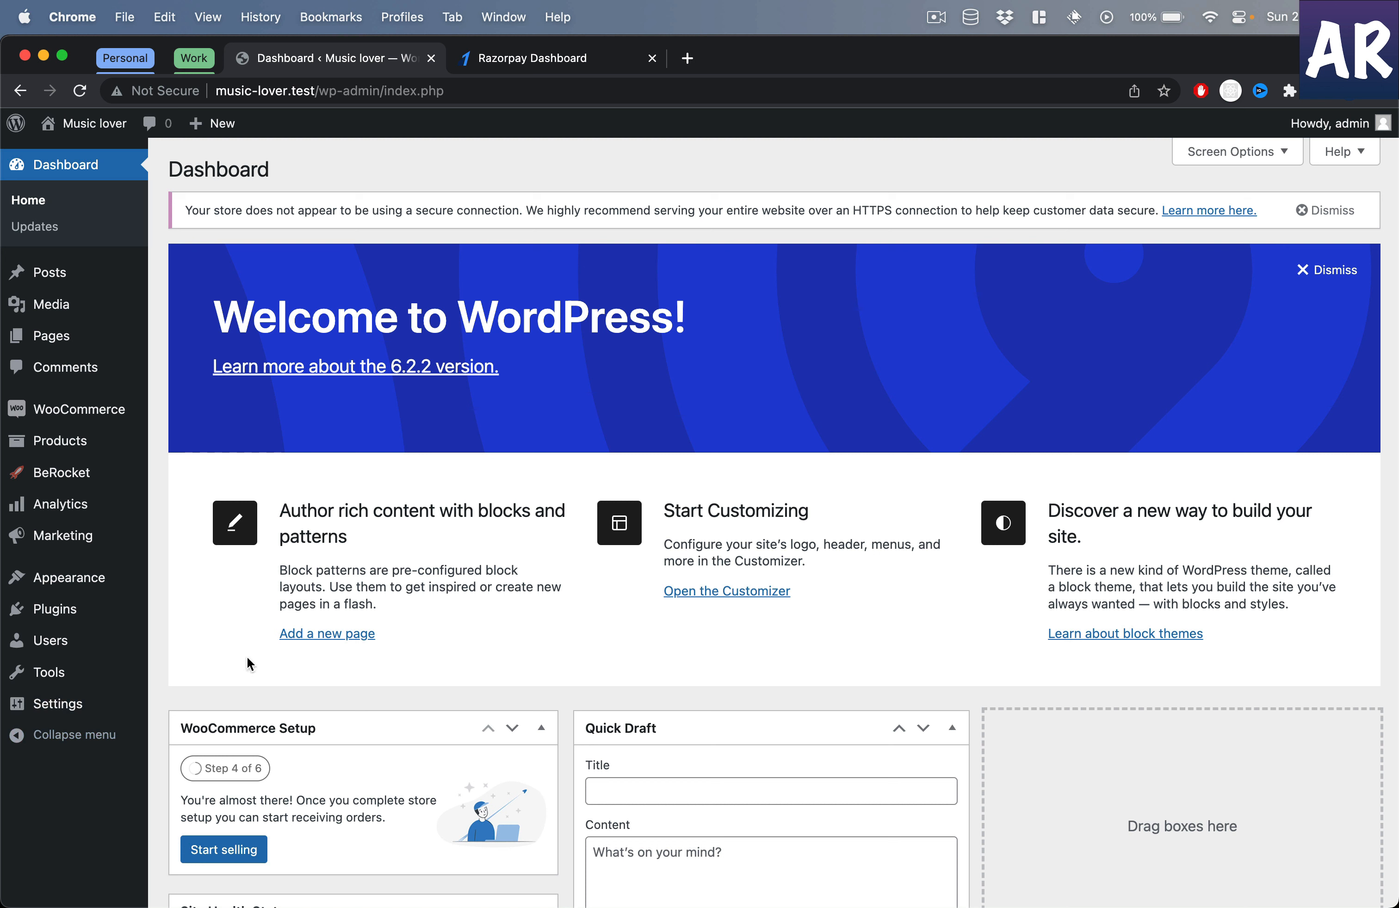
Search the WordPress plugin directory for "razorpay".
mouse_move(71, 613)
click(215, 642)
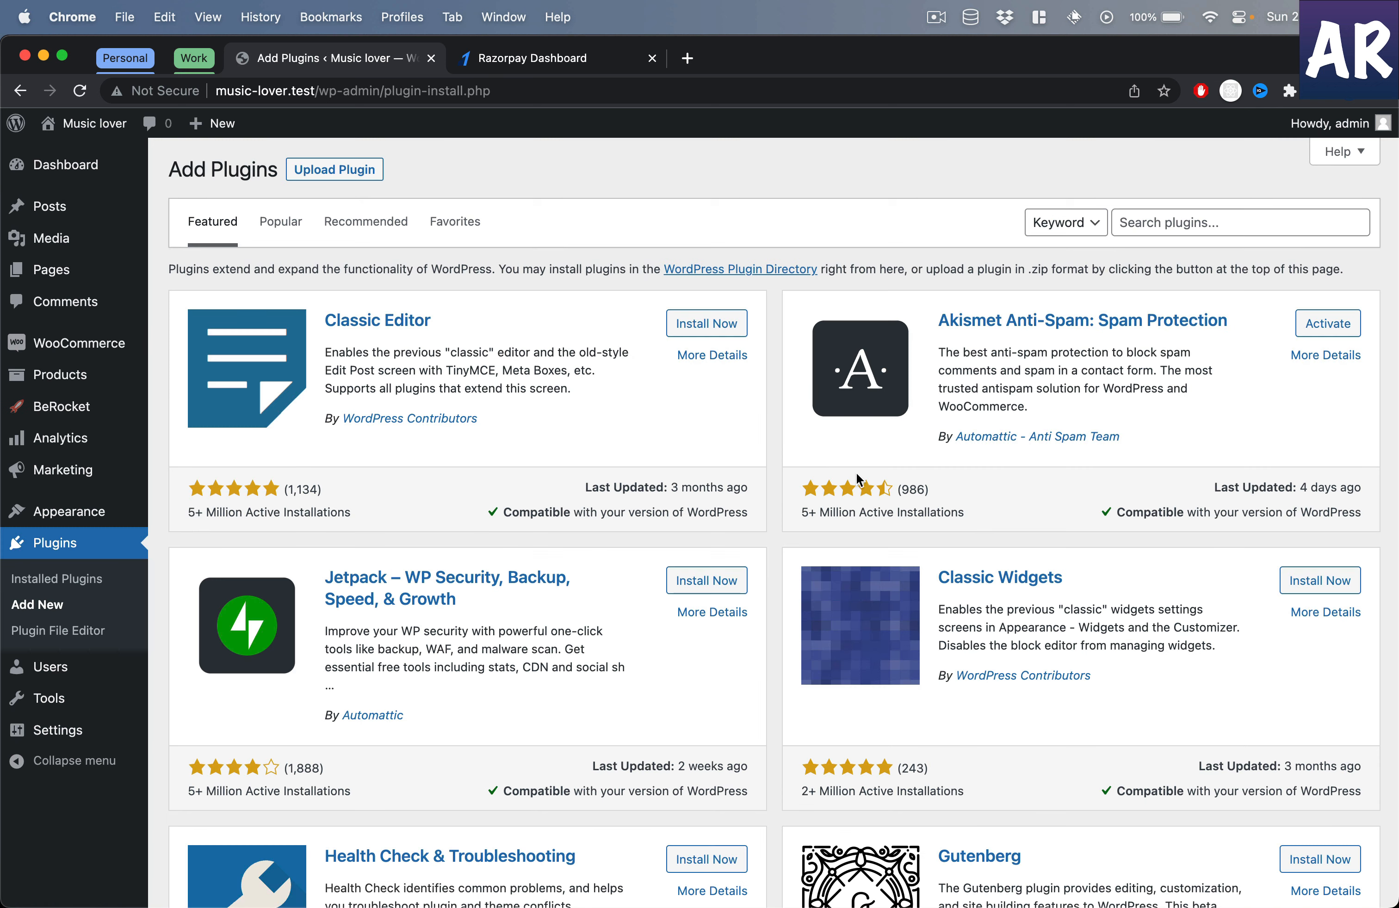
click(1272, 219)
text(razor)
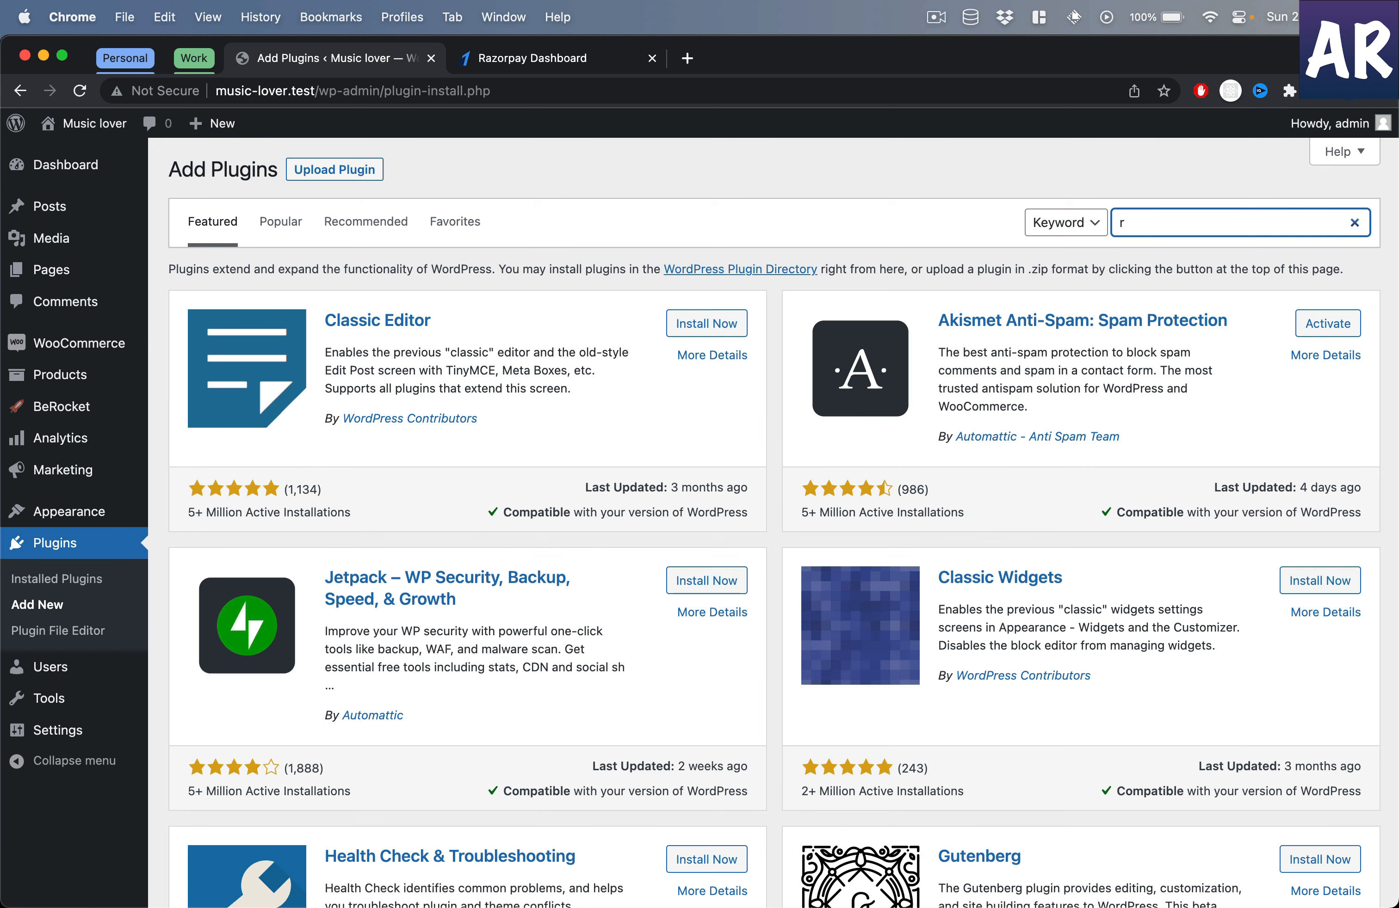
text(pay)
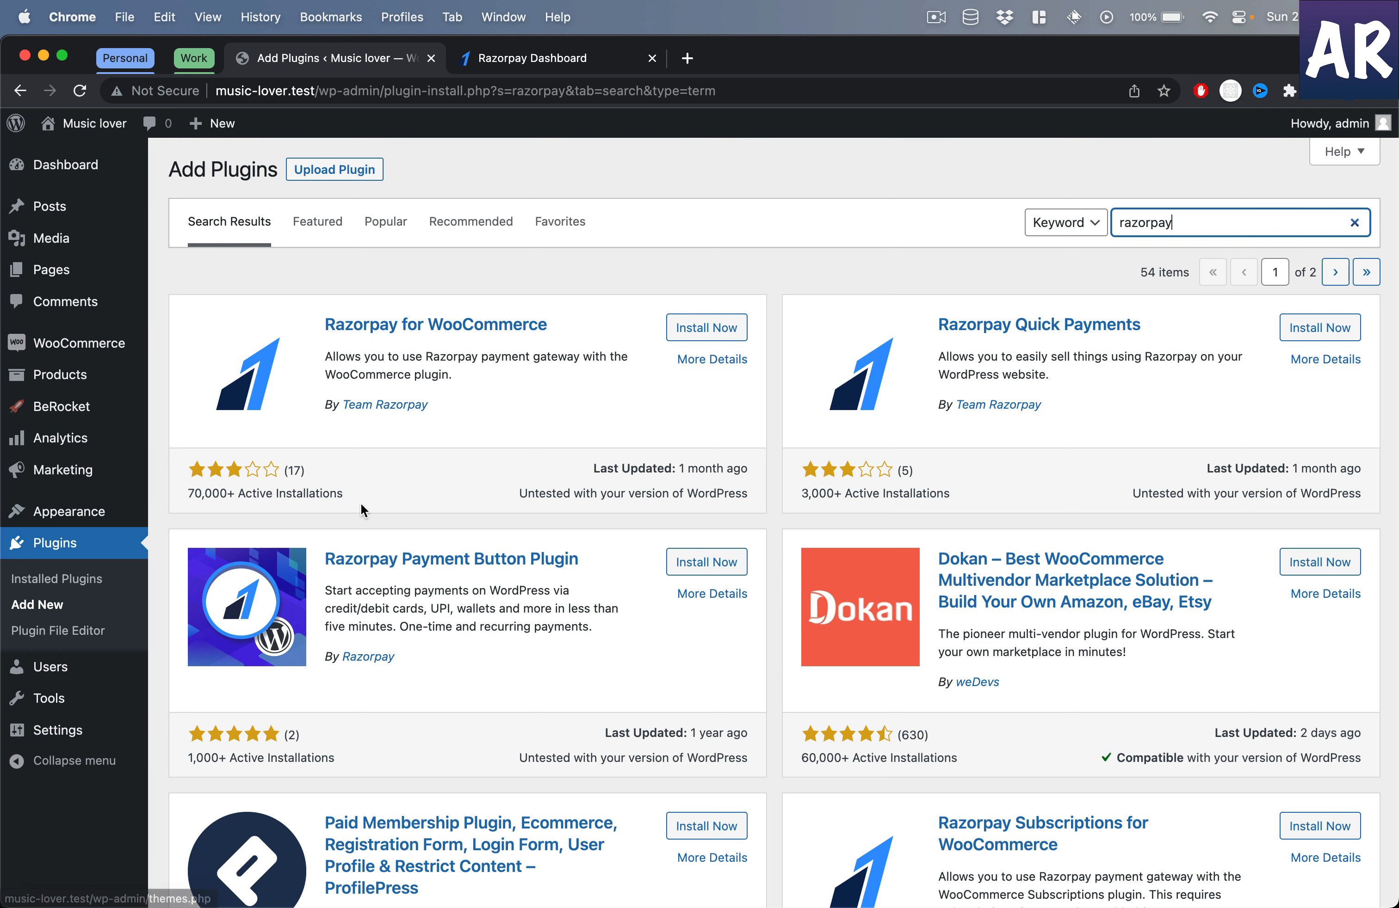
Install and activate the Razorpay for WooCommerce plugin, and open its settings.
click(710, 334)
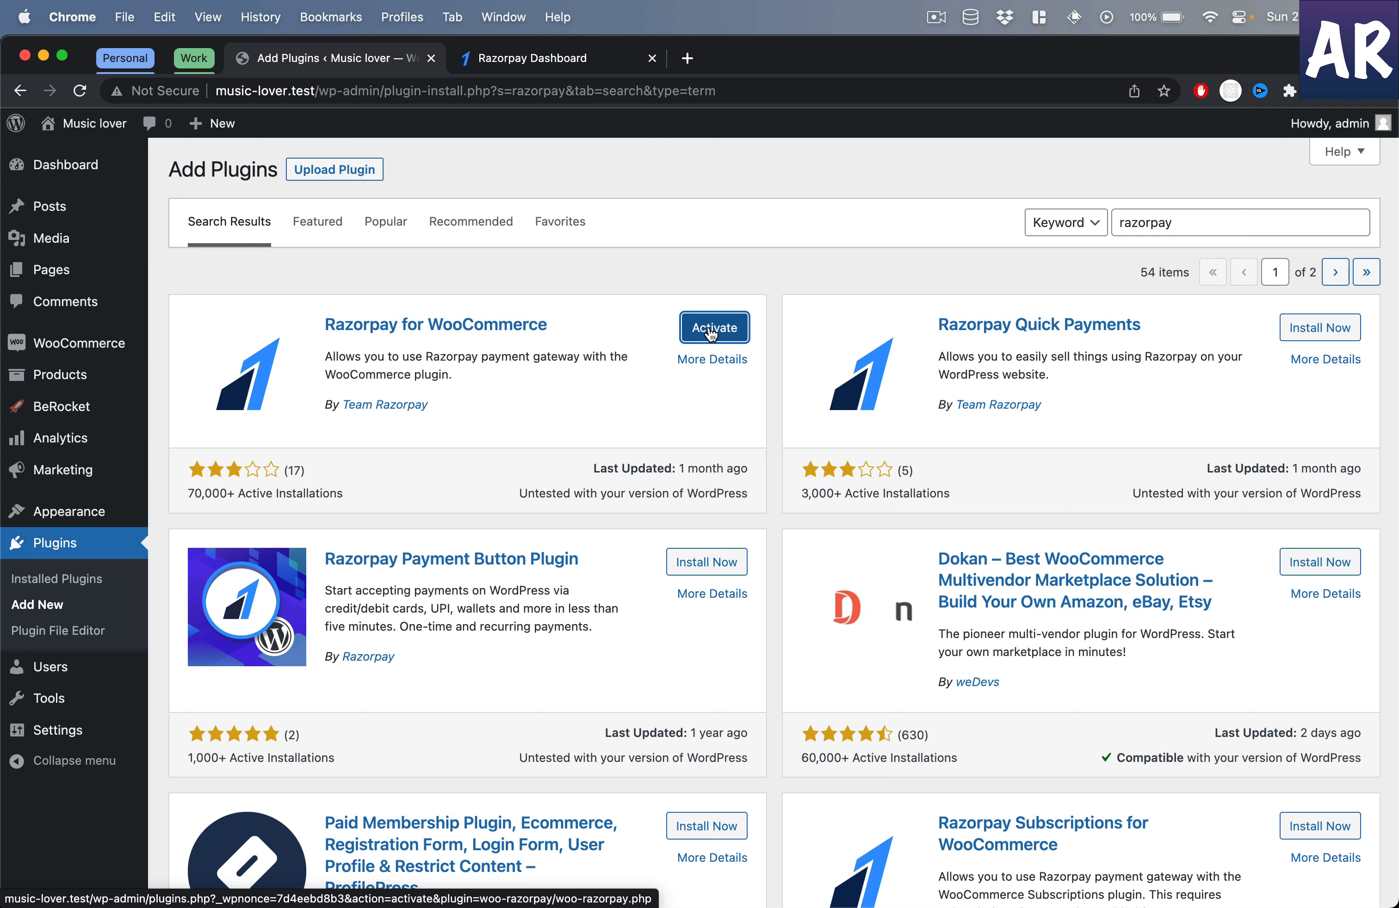
click(711, 334)
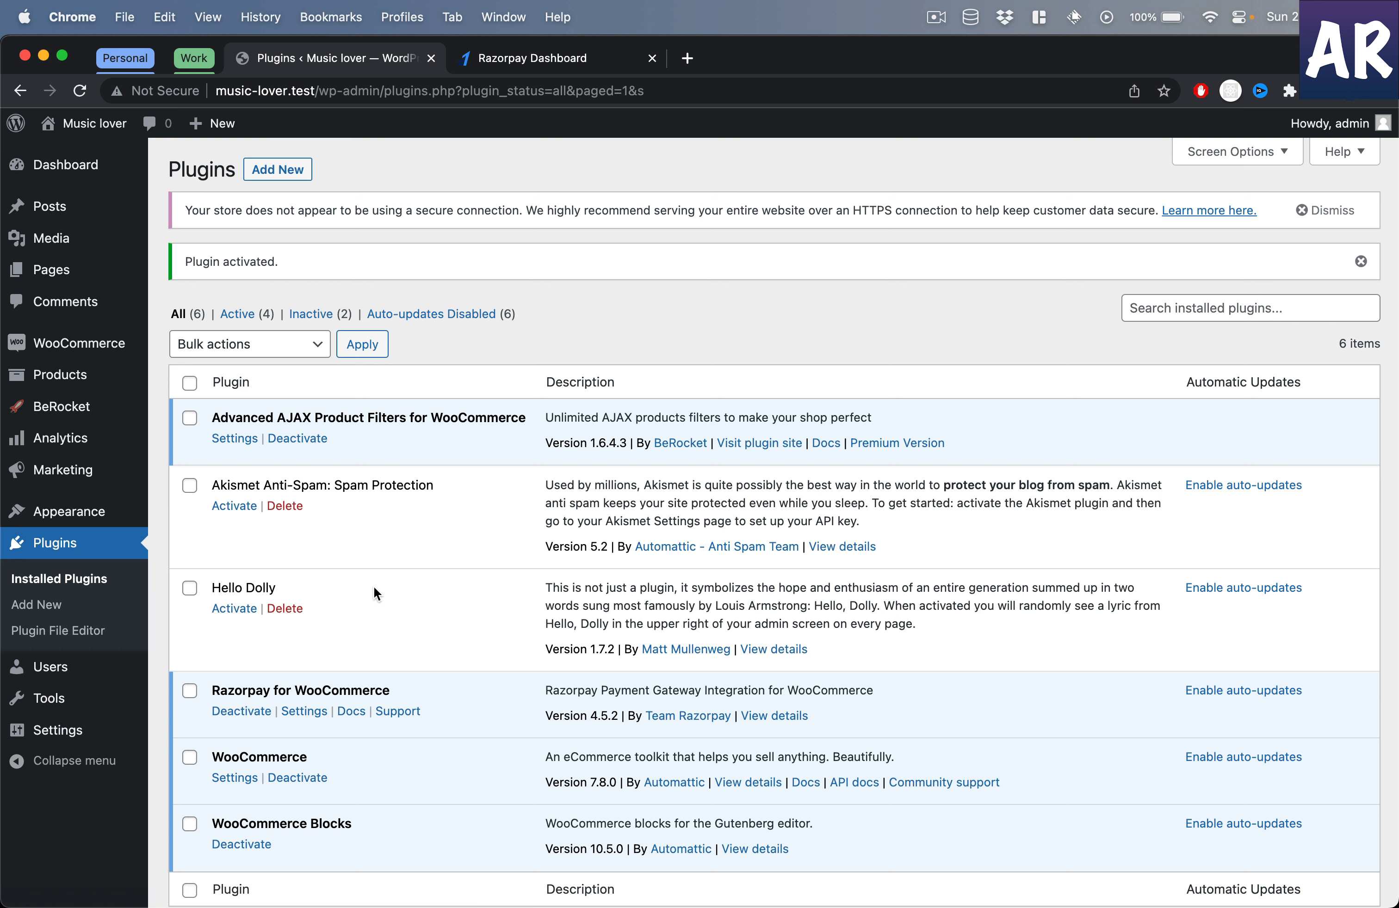
click(83, 96)
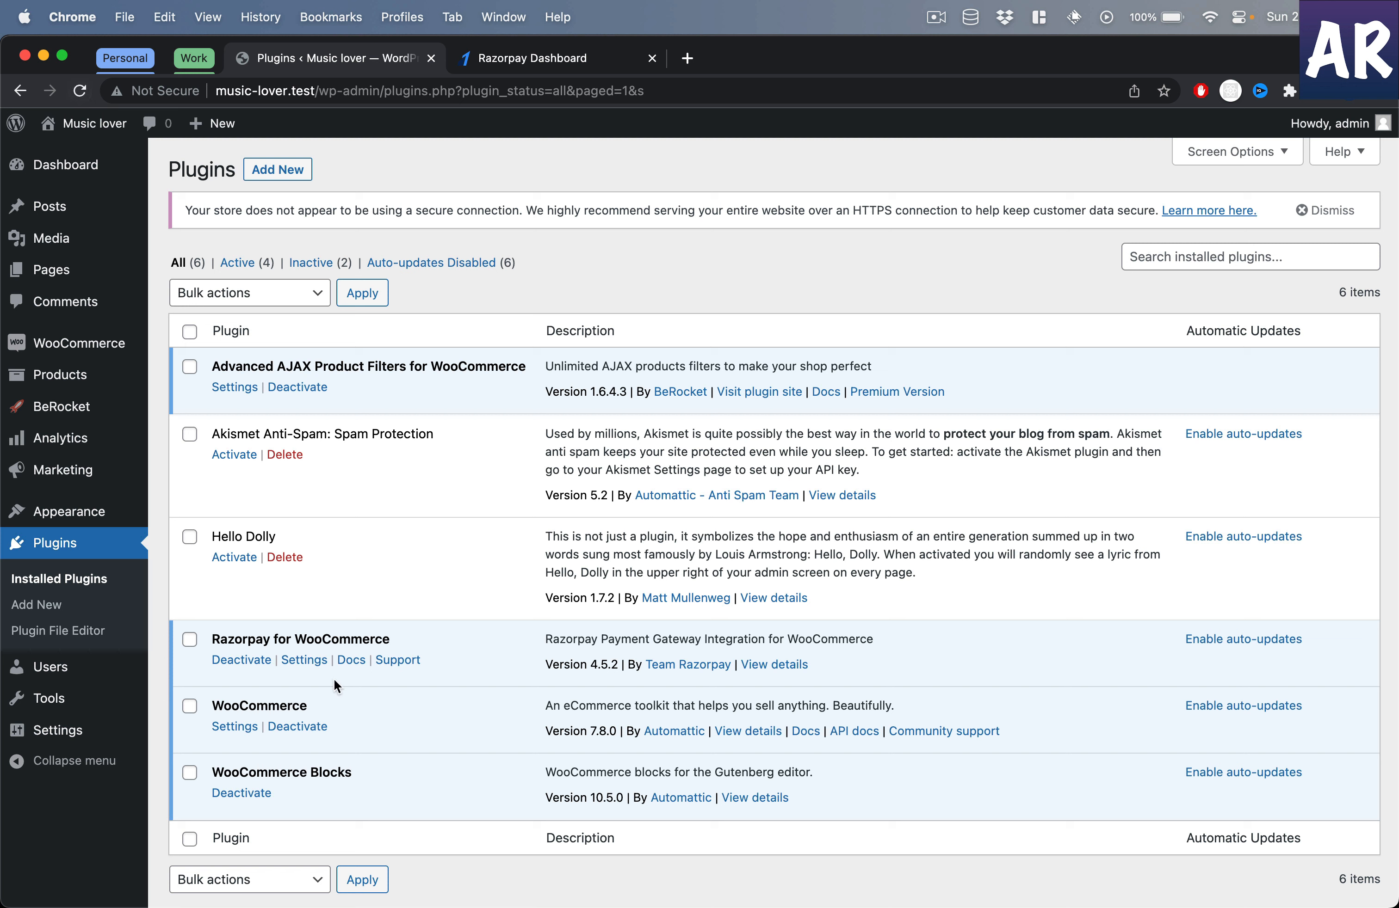
click(313, 662)
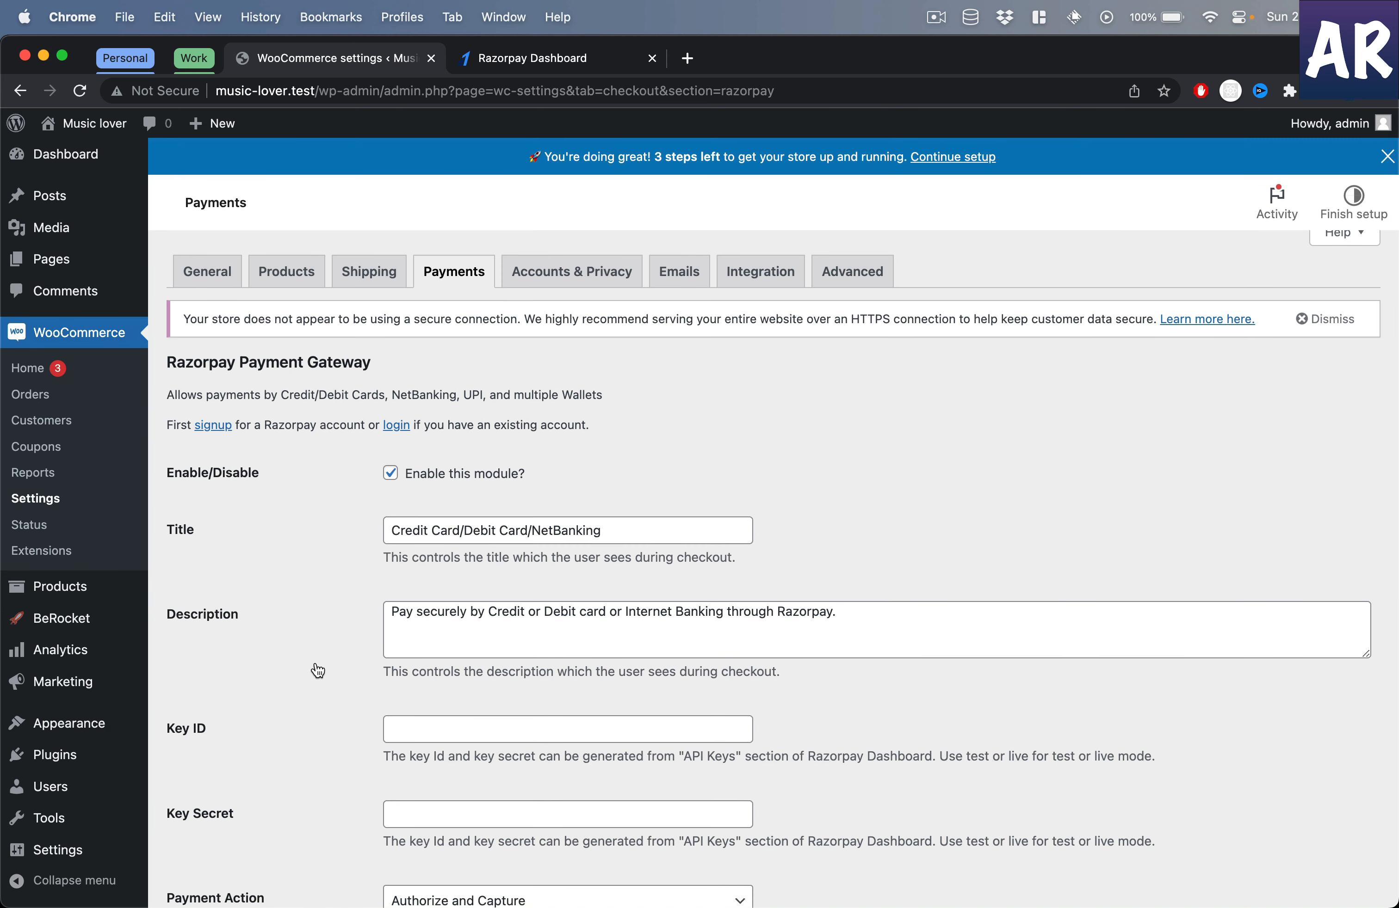
Review the Razorpay gateway settings, including the title, description, key fields, Payment Action choices, debug mode and route module.
scroll(515, 552, down, 2)
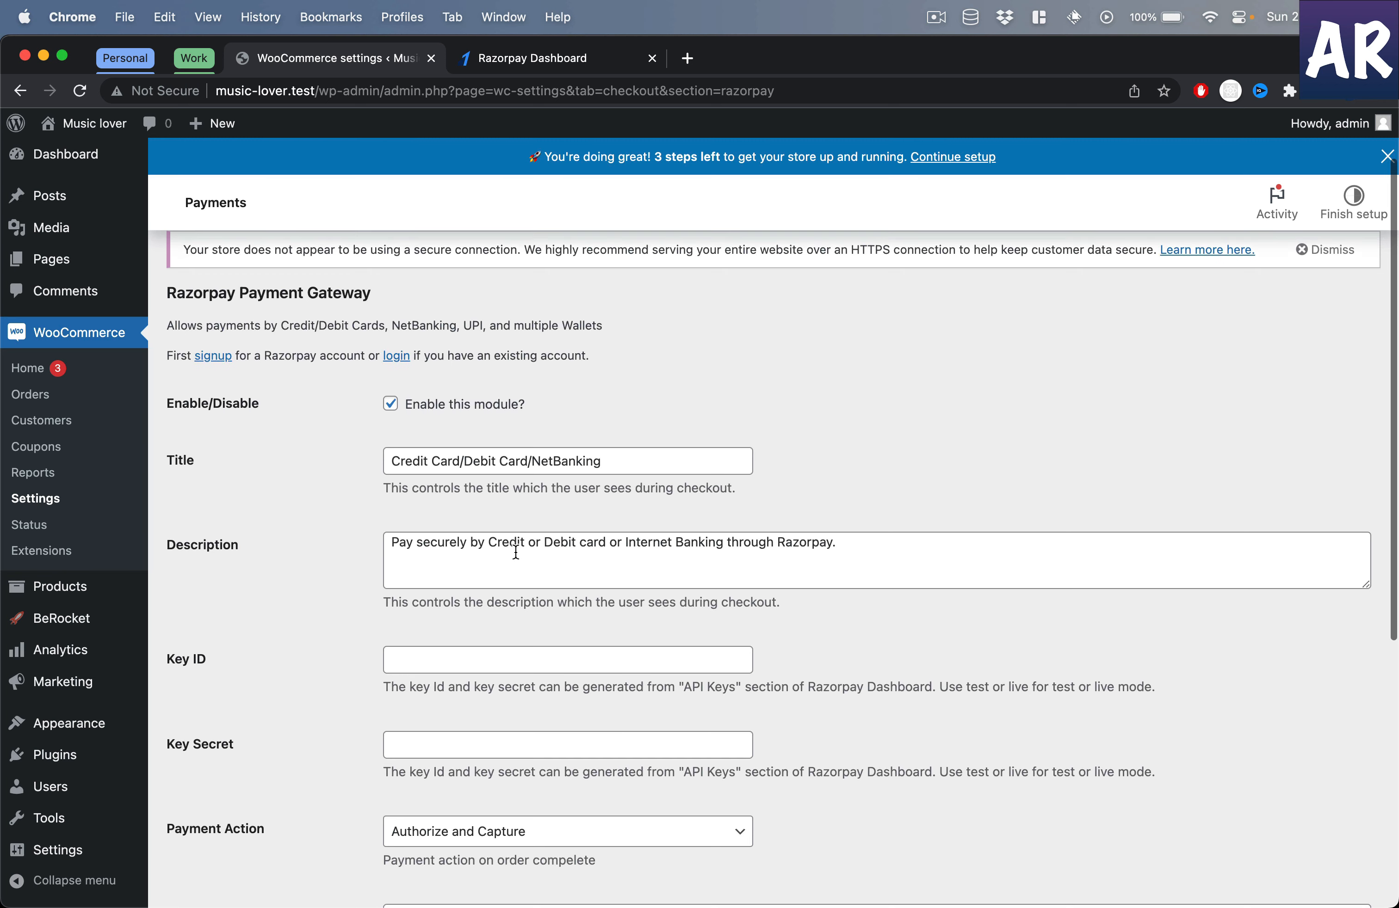
scroll(505, 525, down, 5)
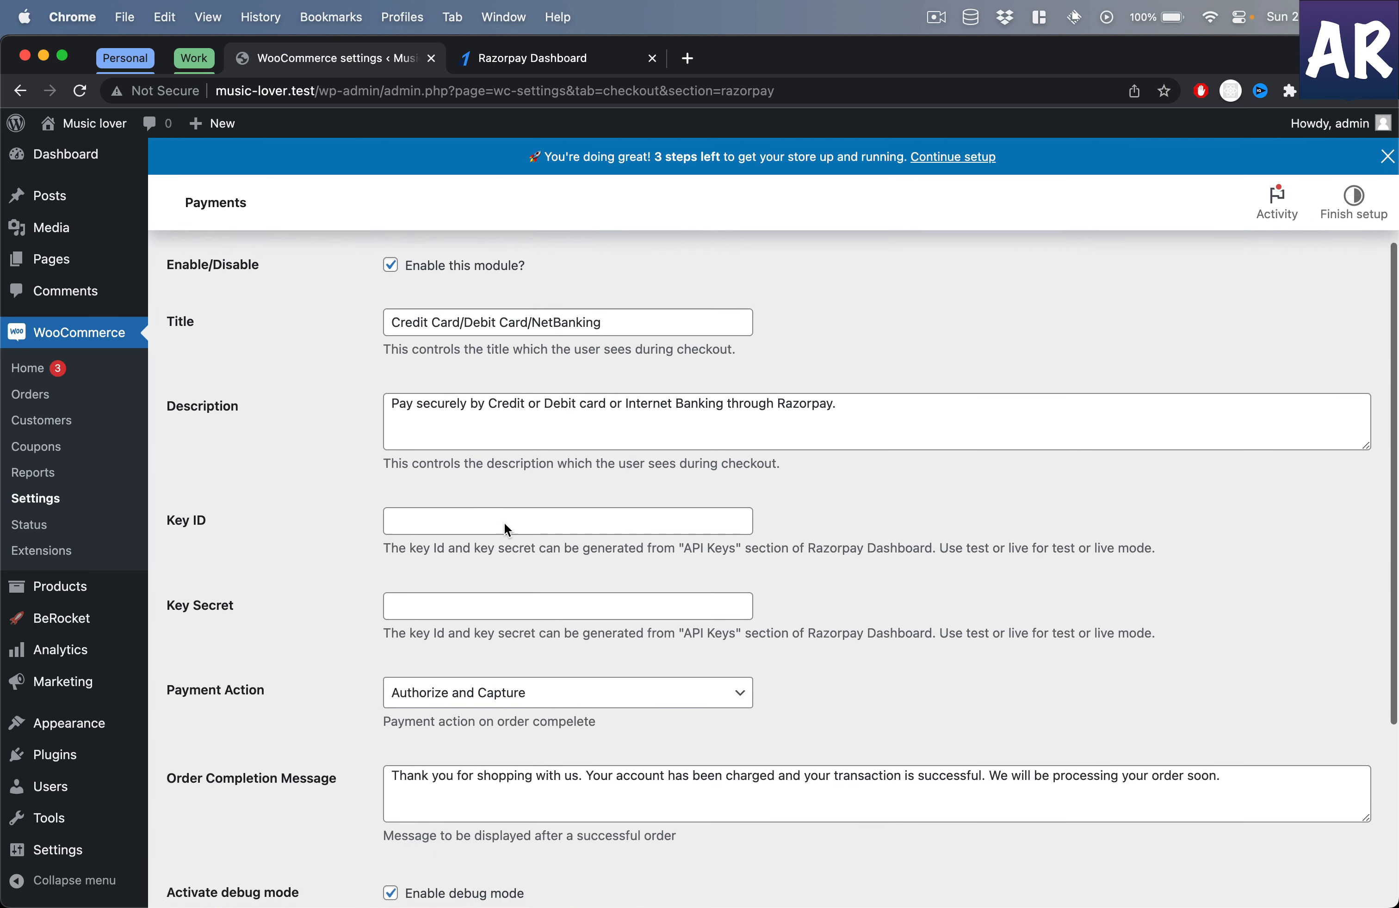
scroll(506, 528, up, 6)
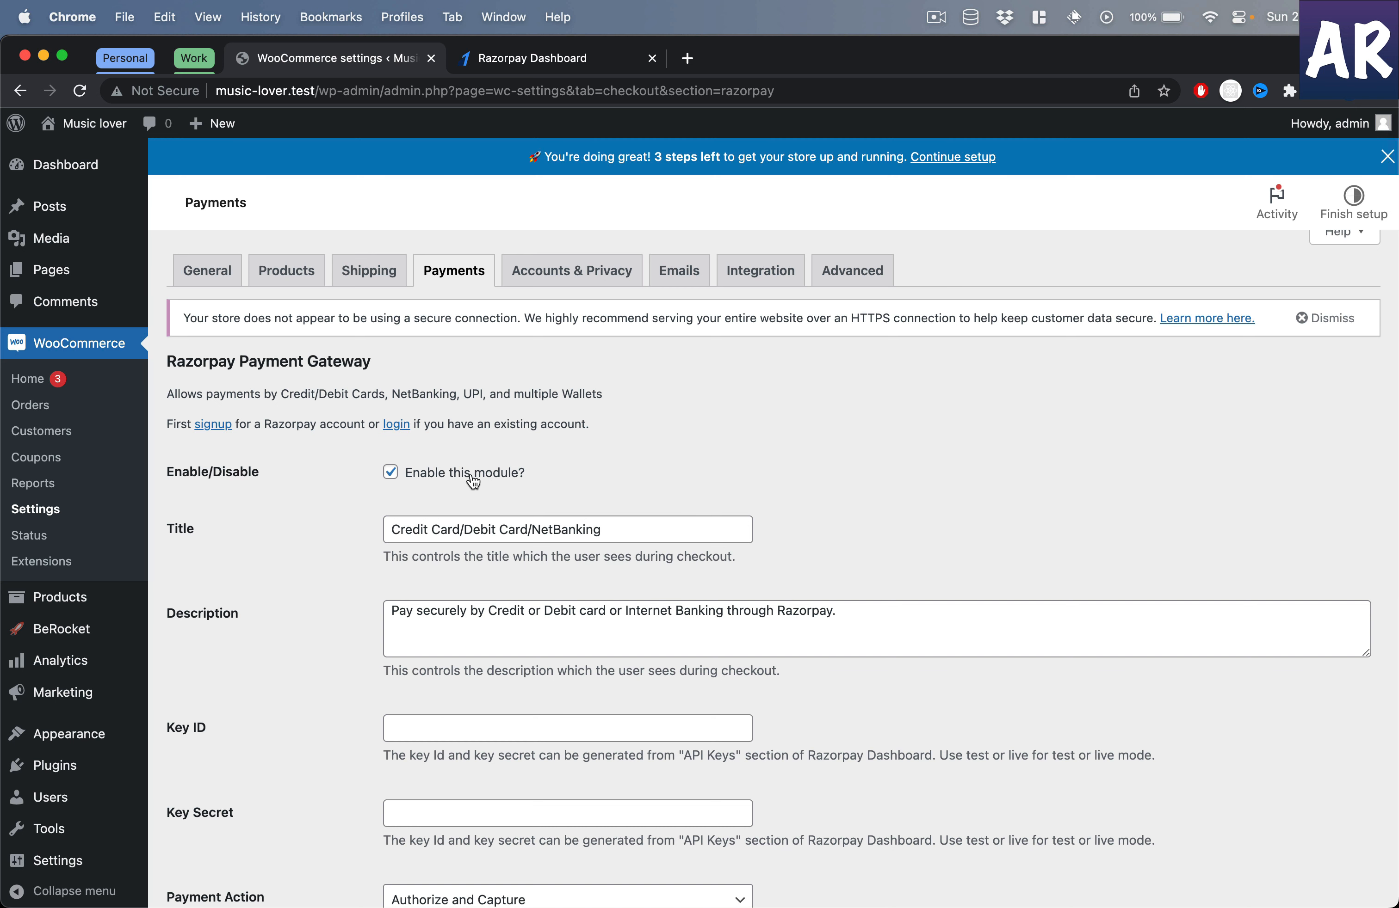
scroll(554, 481, down, 2)
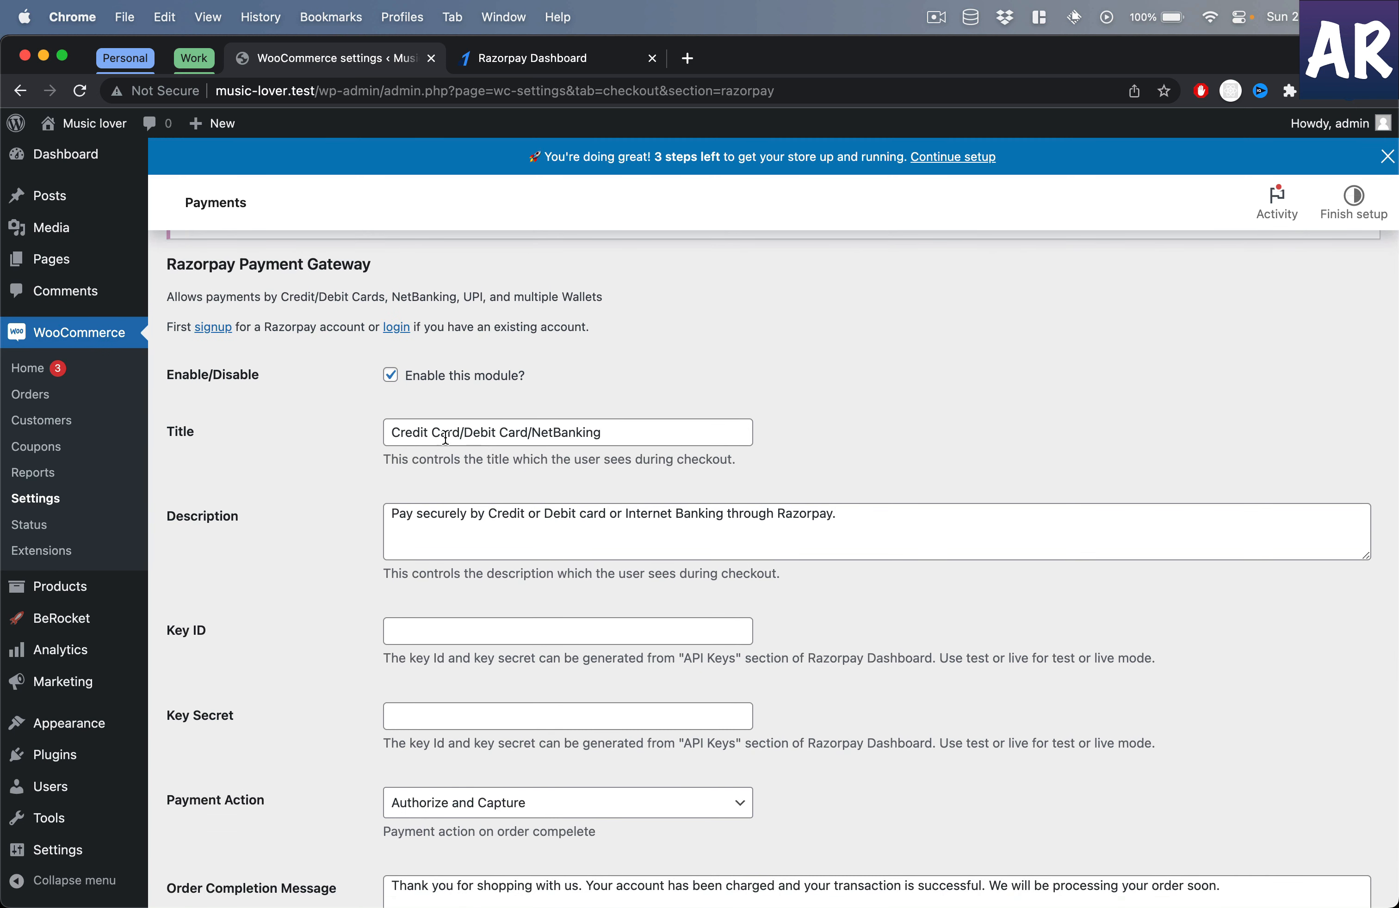
scroll(568, 461, down, 2)
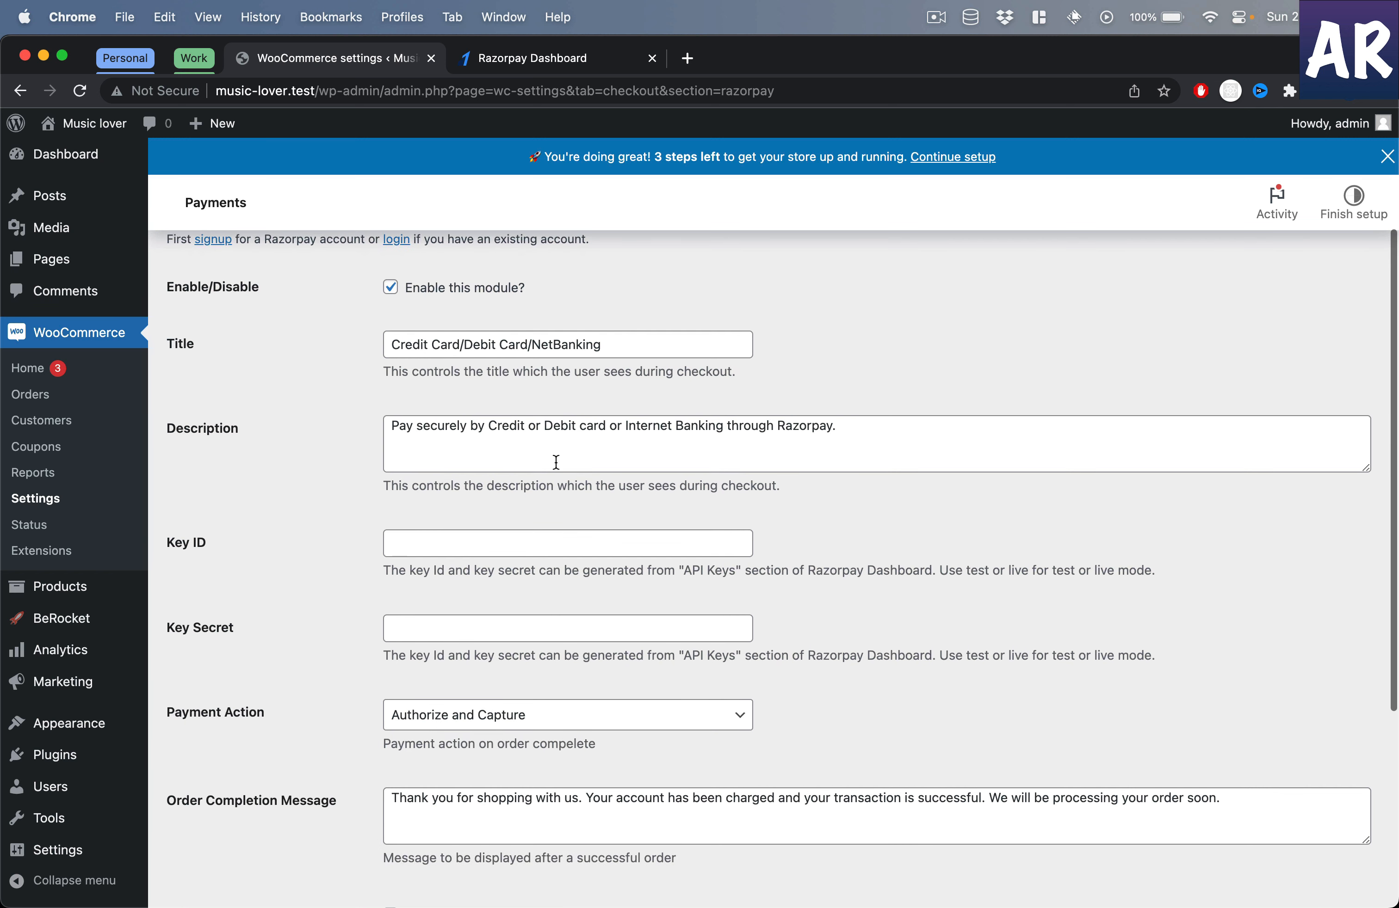
scroll(616, 528, down, 2)
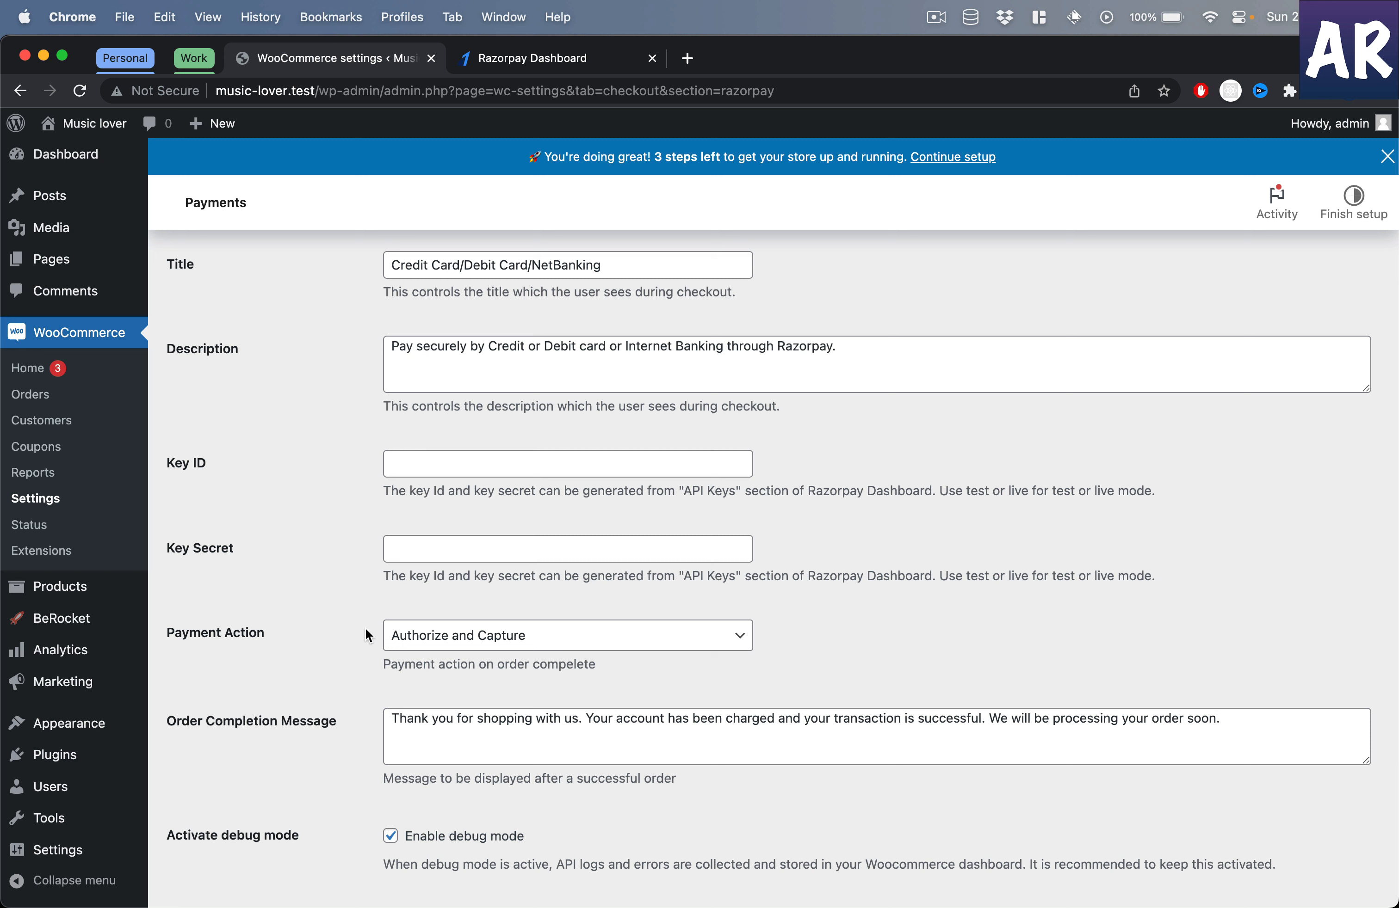
click(578, 639)
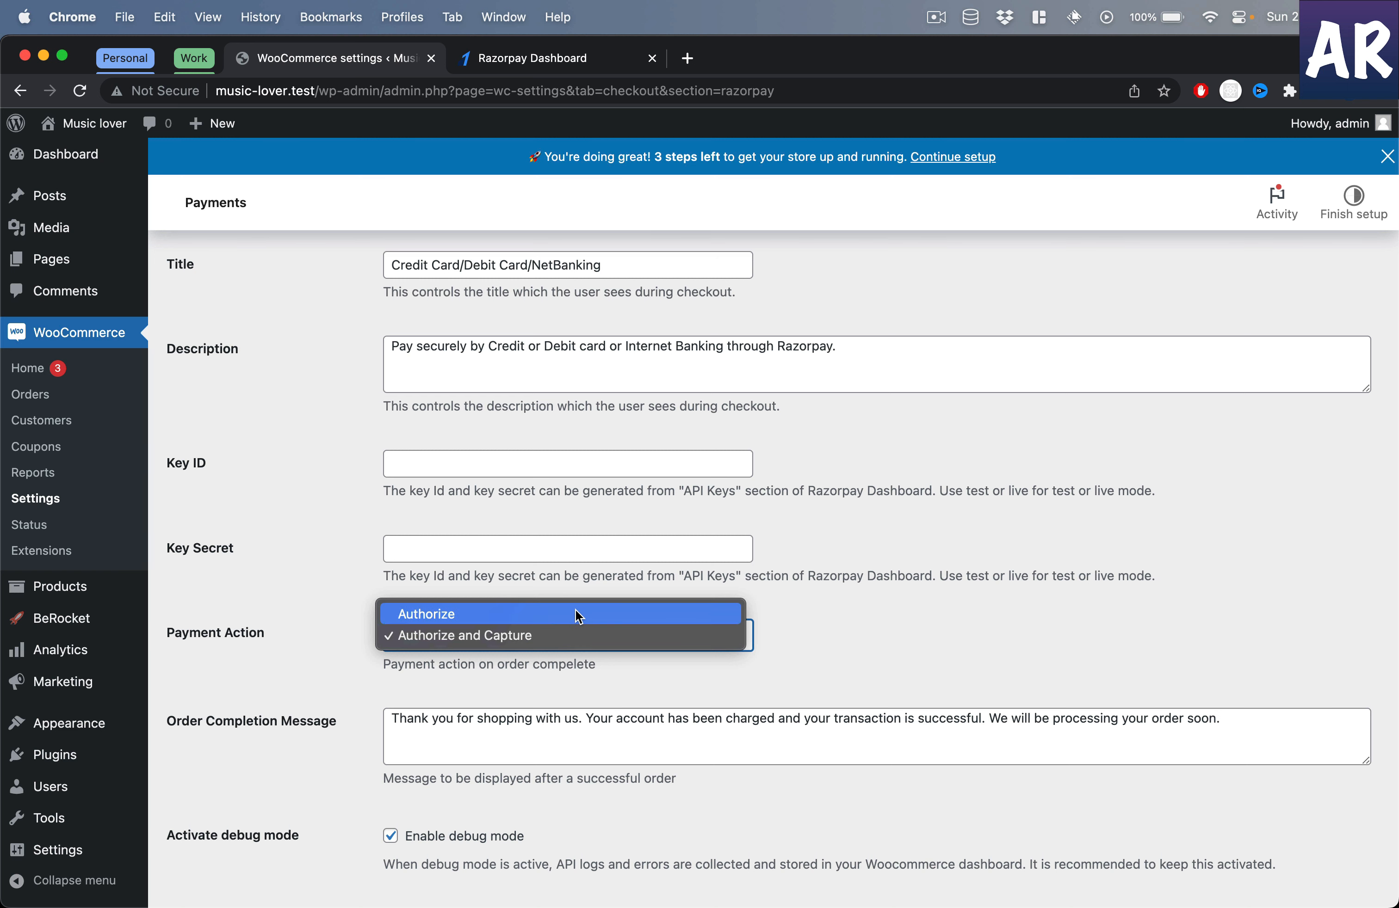
click(614, 679)
scroll(613, 679, down, 3)
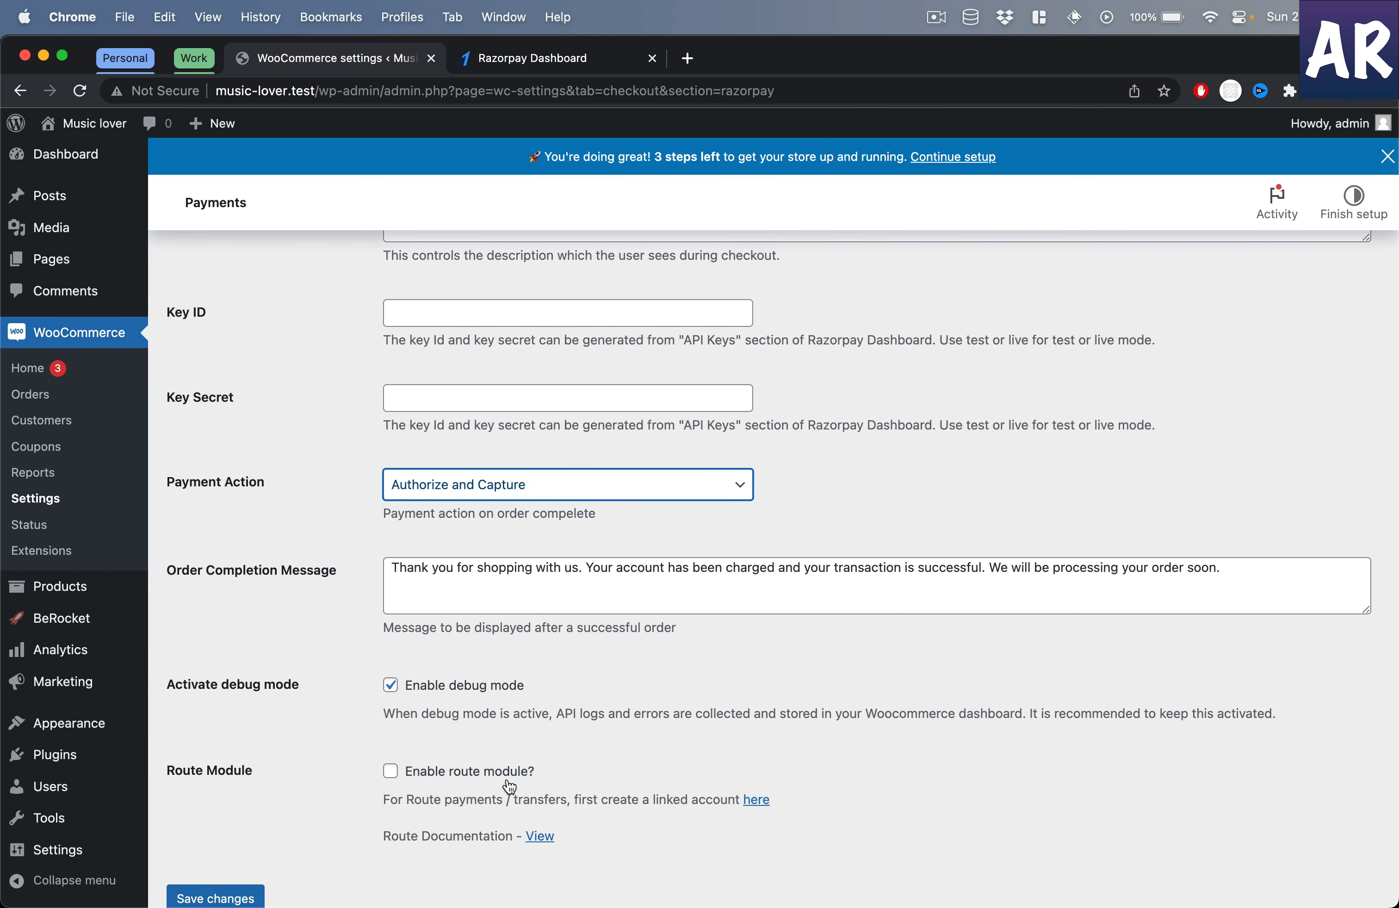
scroll(510, 777, down, 2)
scroll(518, 778, up, 5)
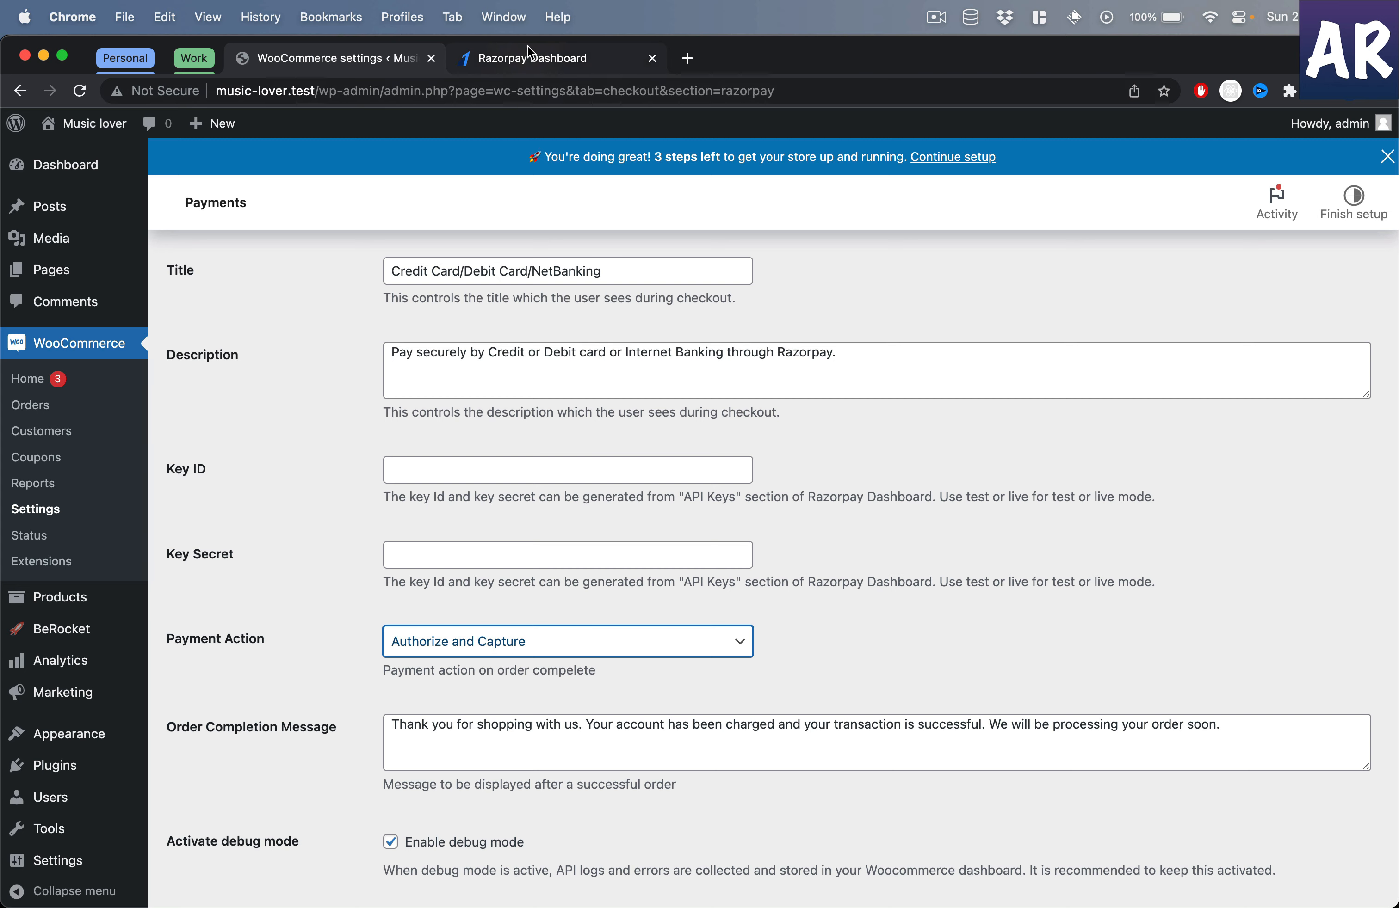
Switch to the Razorpay dashboard and regenerate the test API key, deactivating the old key immediately.
click(526, 59)
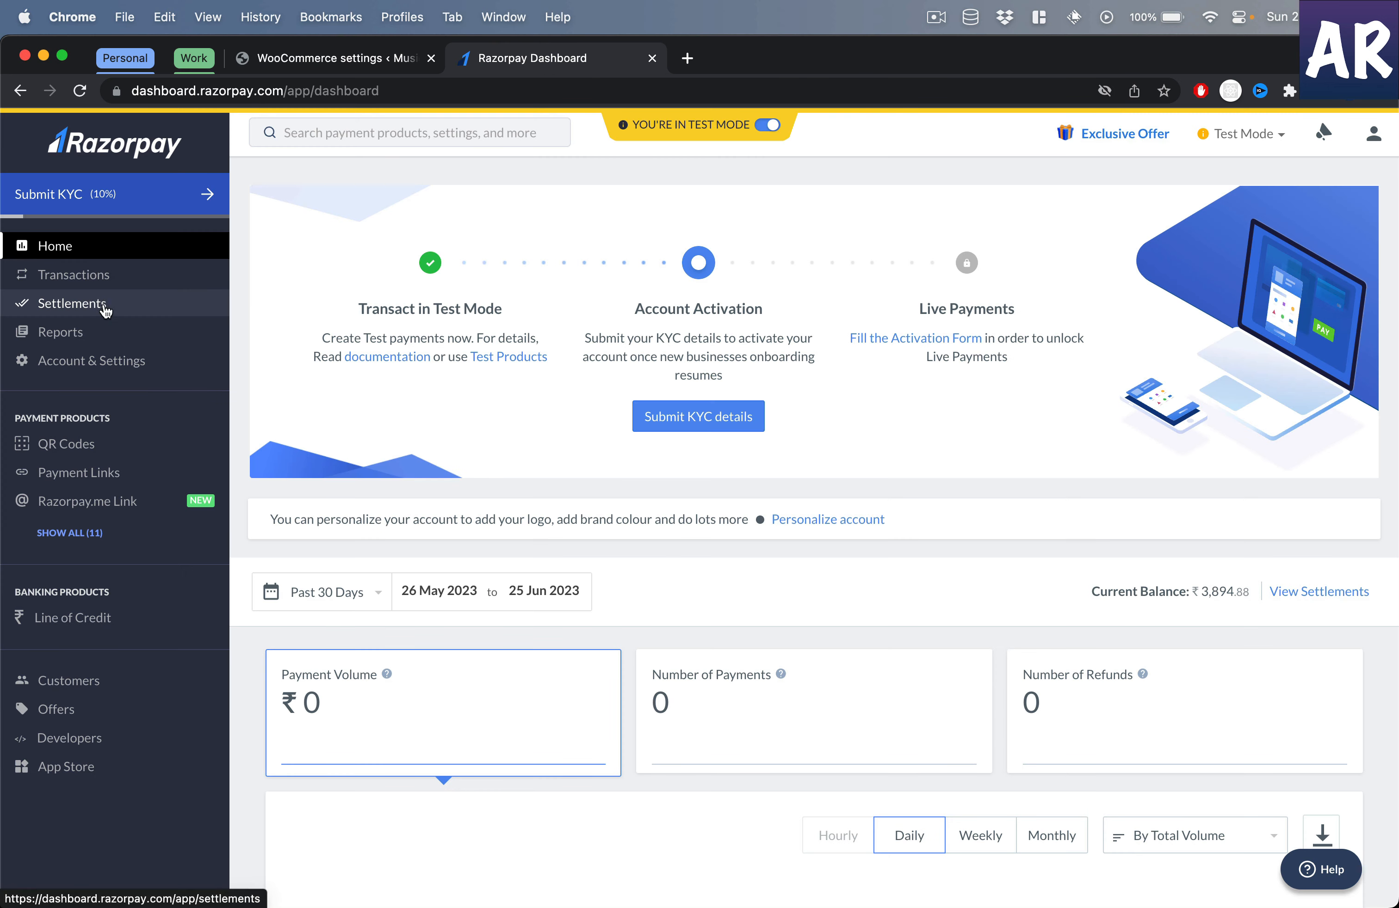
click(135, 360)
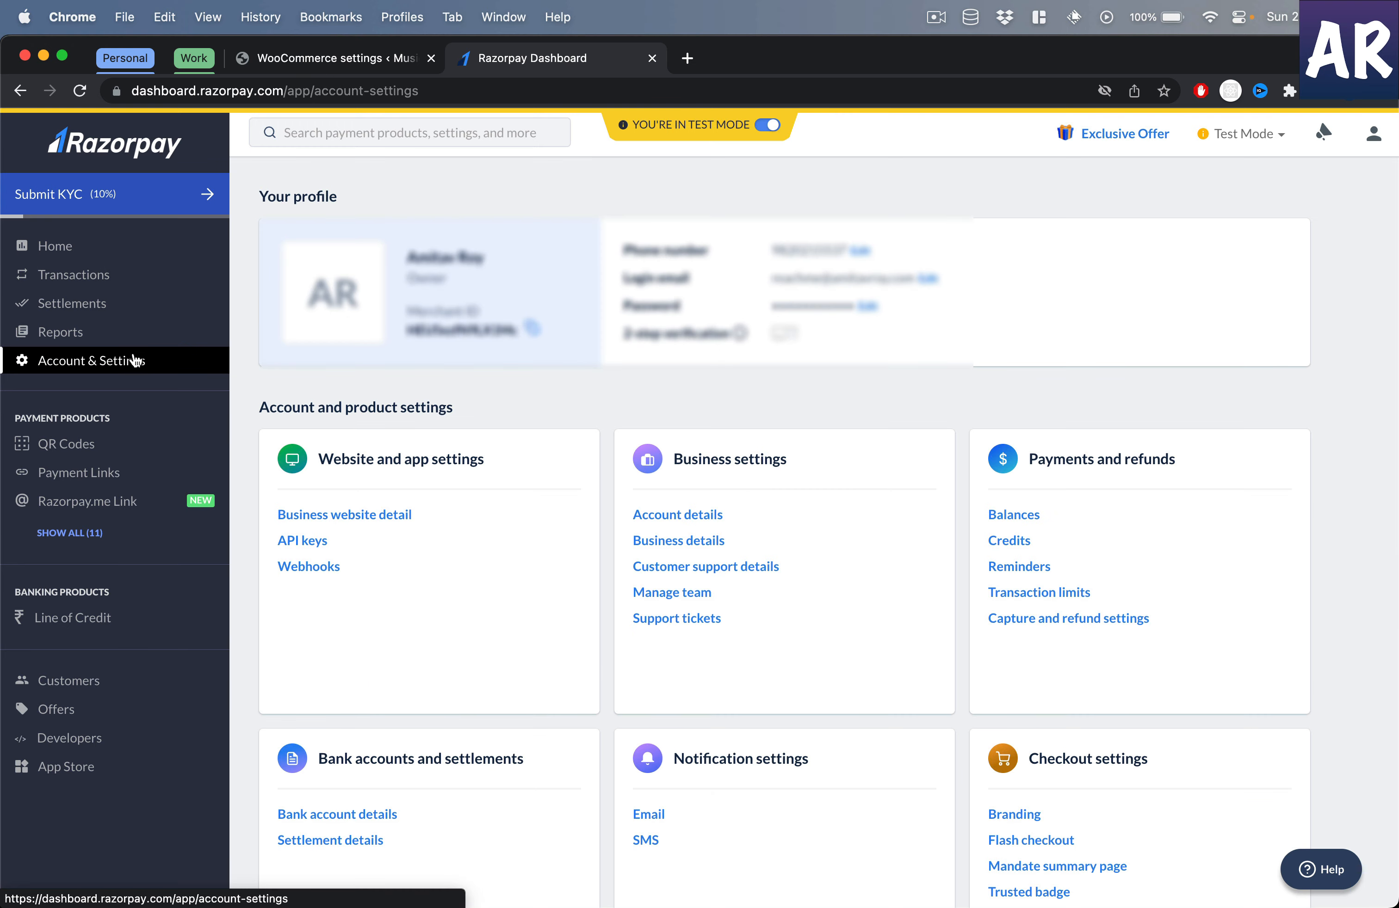
click(318, 551)
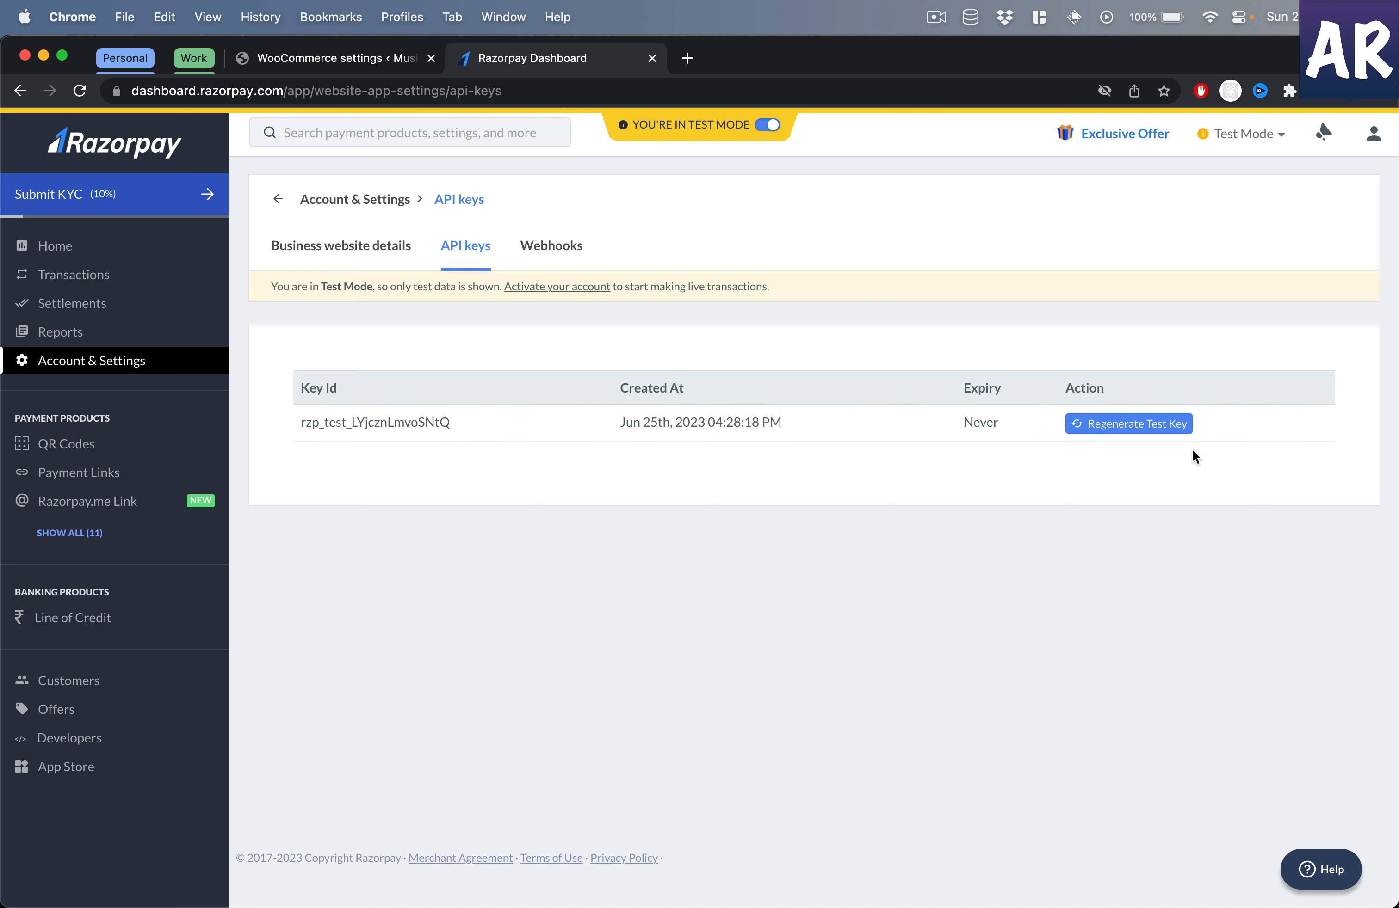
click(1116, 427)
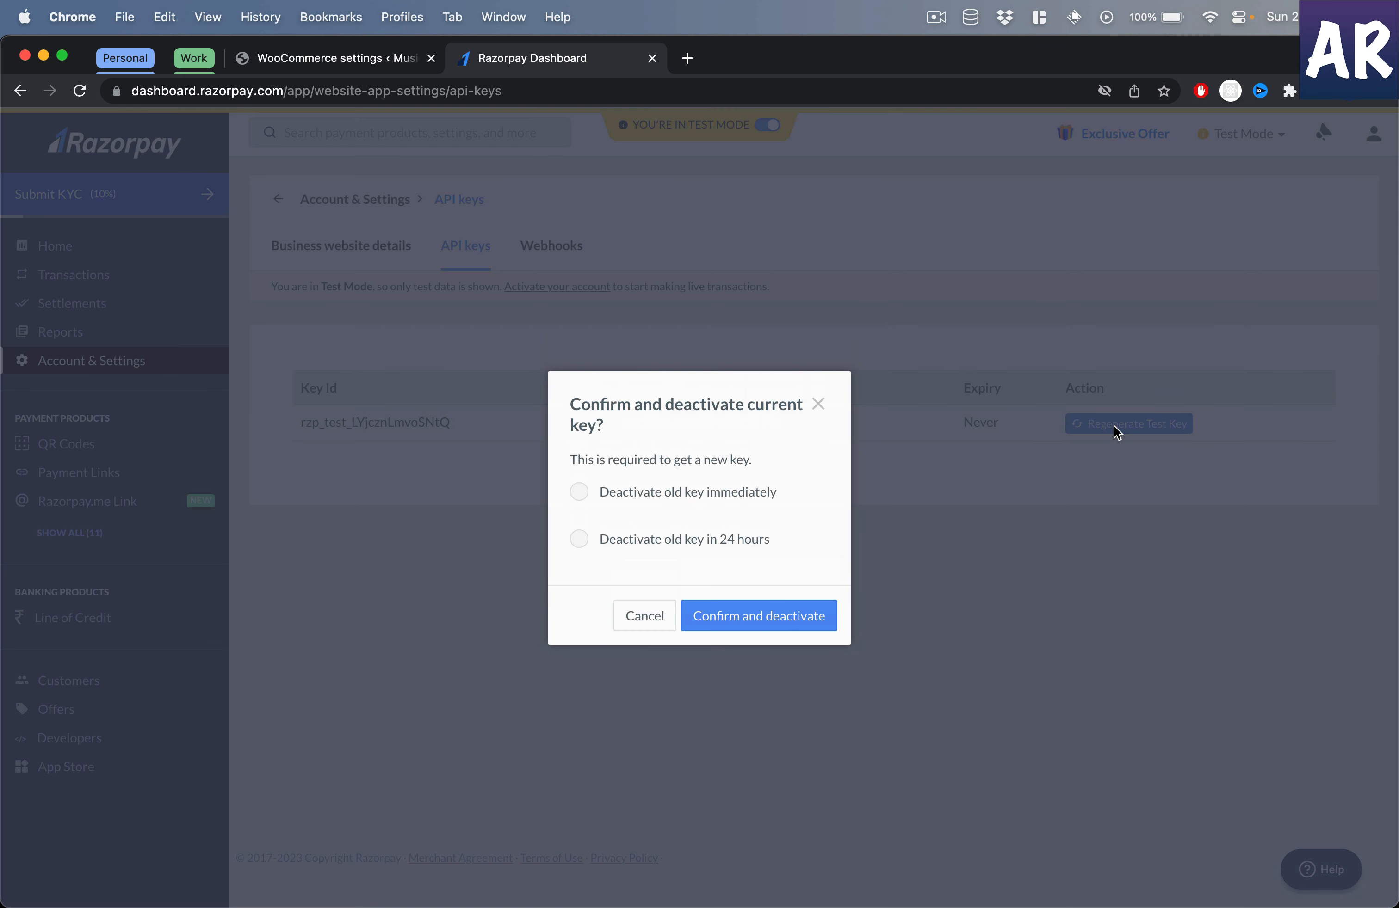
click(651, 500)
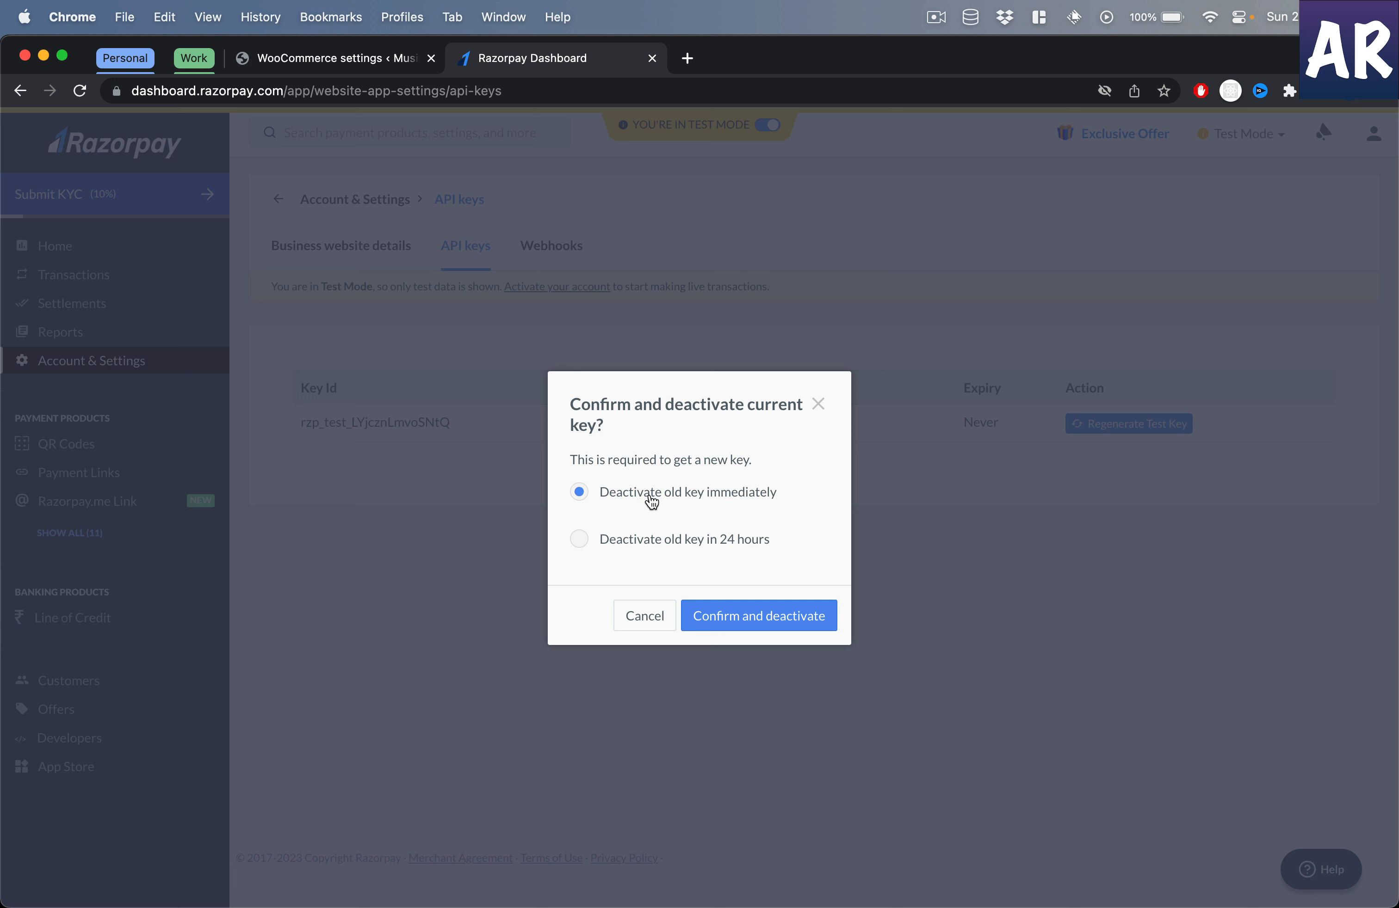
click(754, 629)
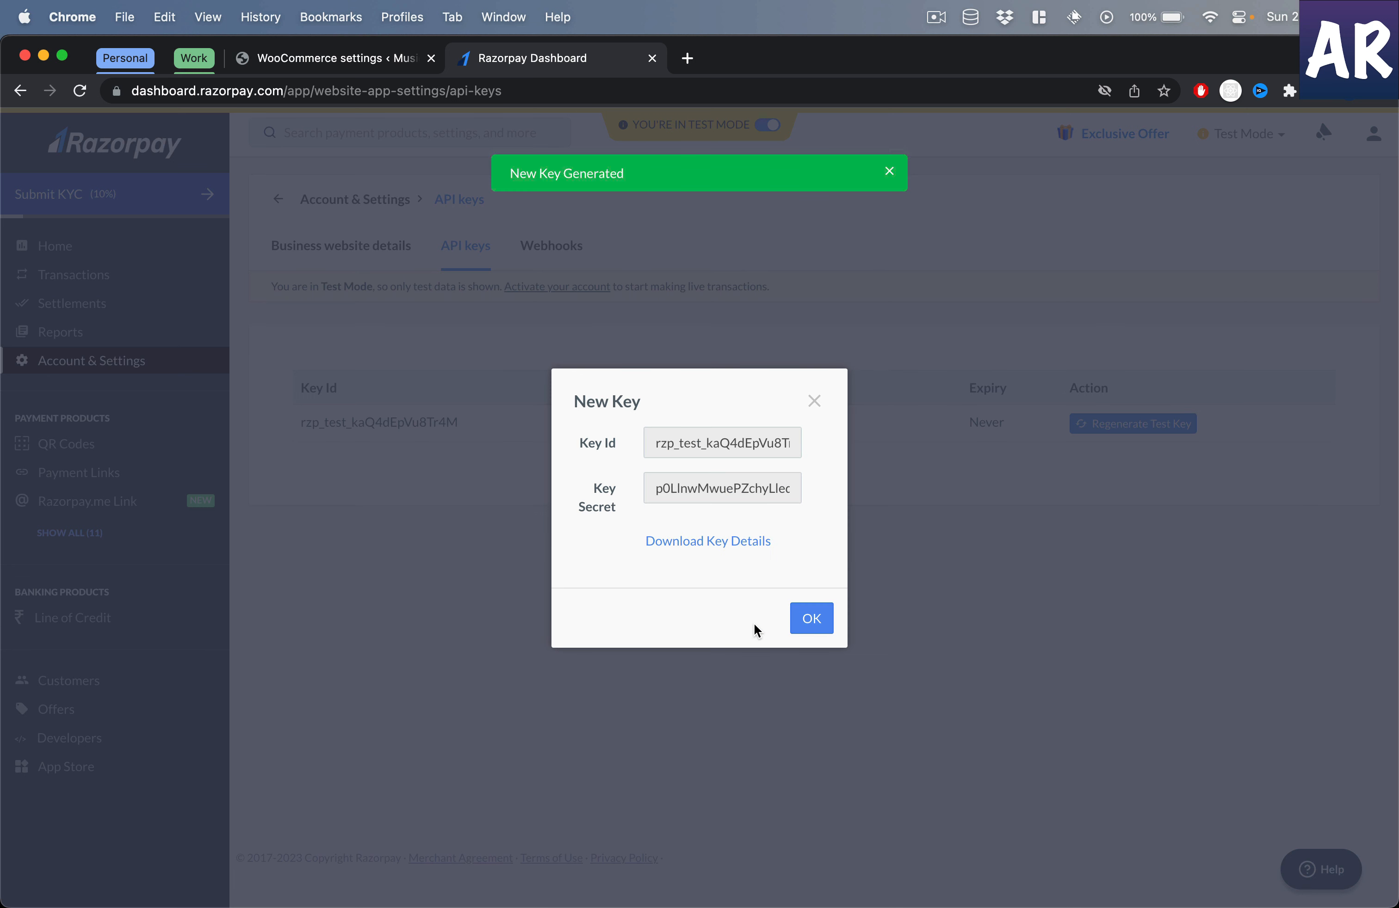
Copy the new Key Id from Razorpay into the Key ID field of the WooCommerce gateway settings.
click(702, 447)
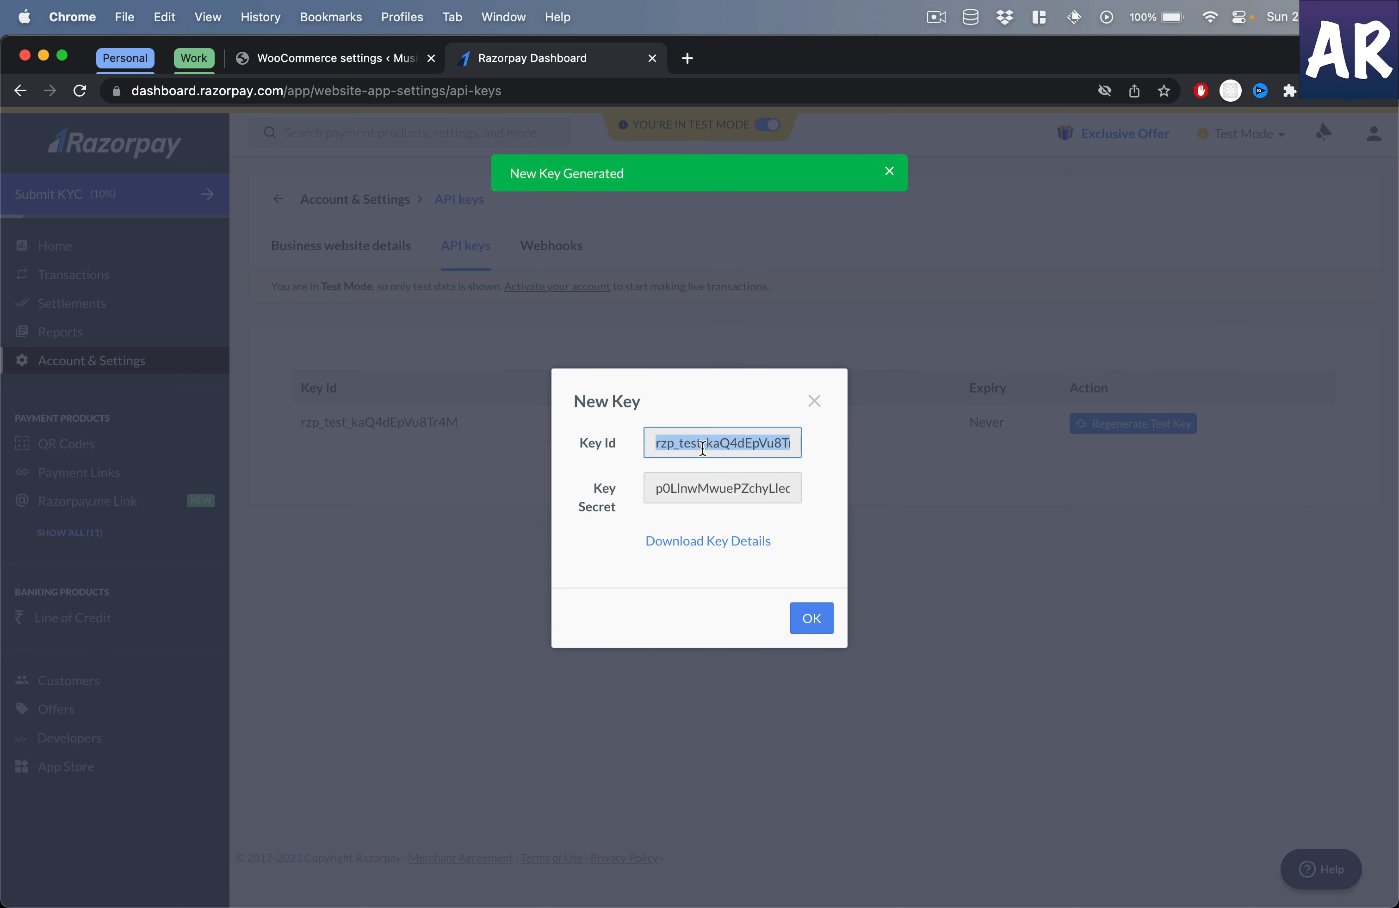
key(super+c)
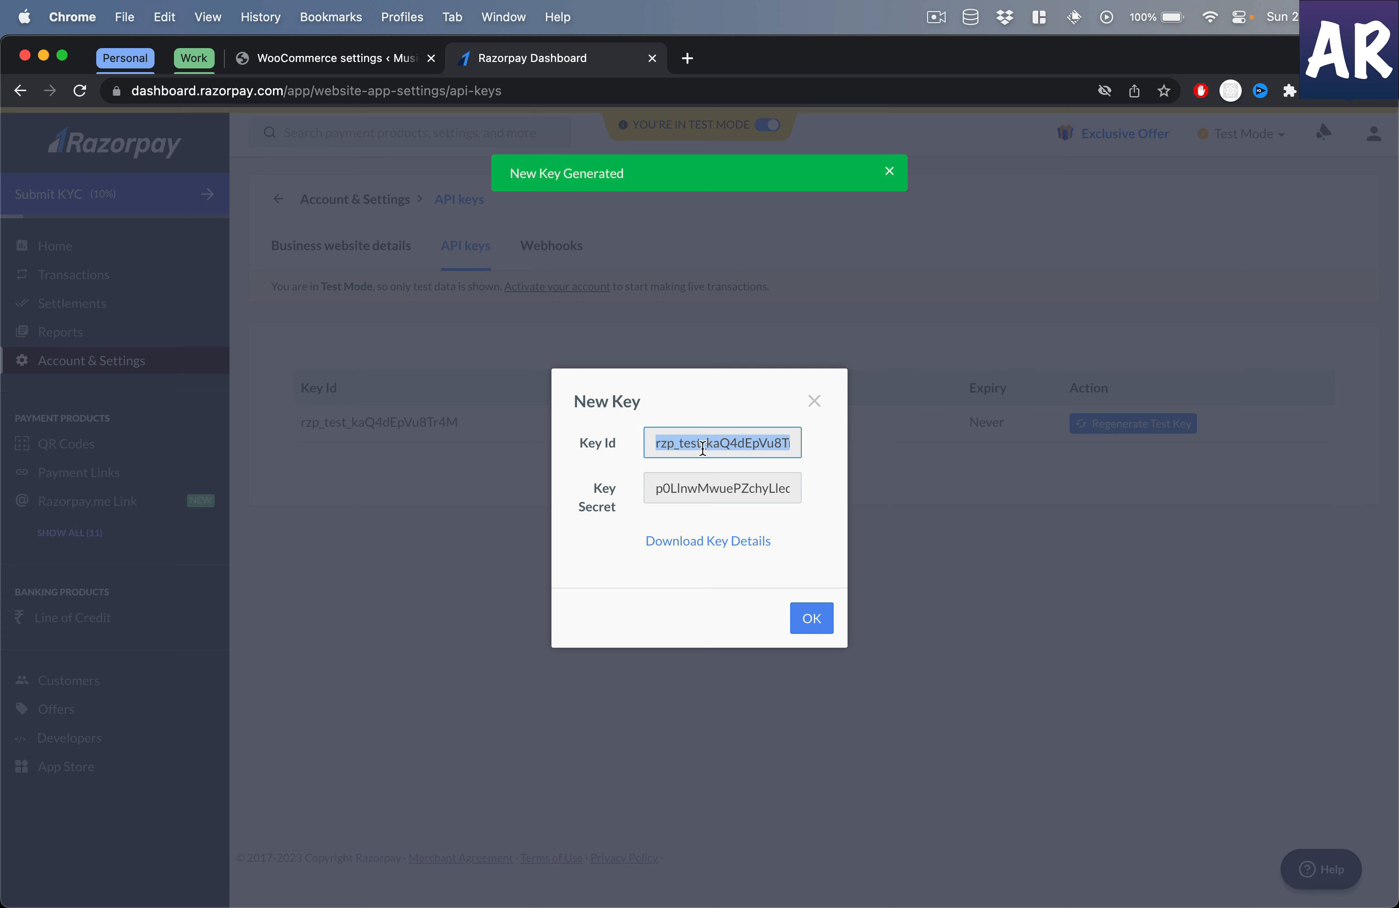
click(363, 58)
click(521, 471)
key(super+v)
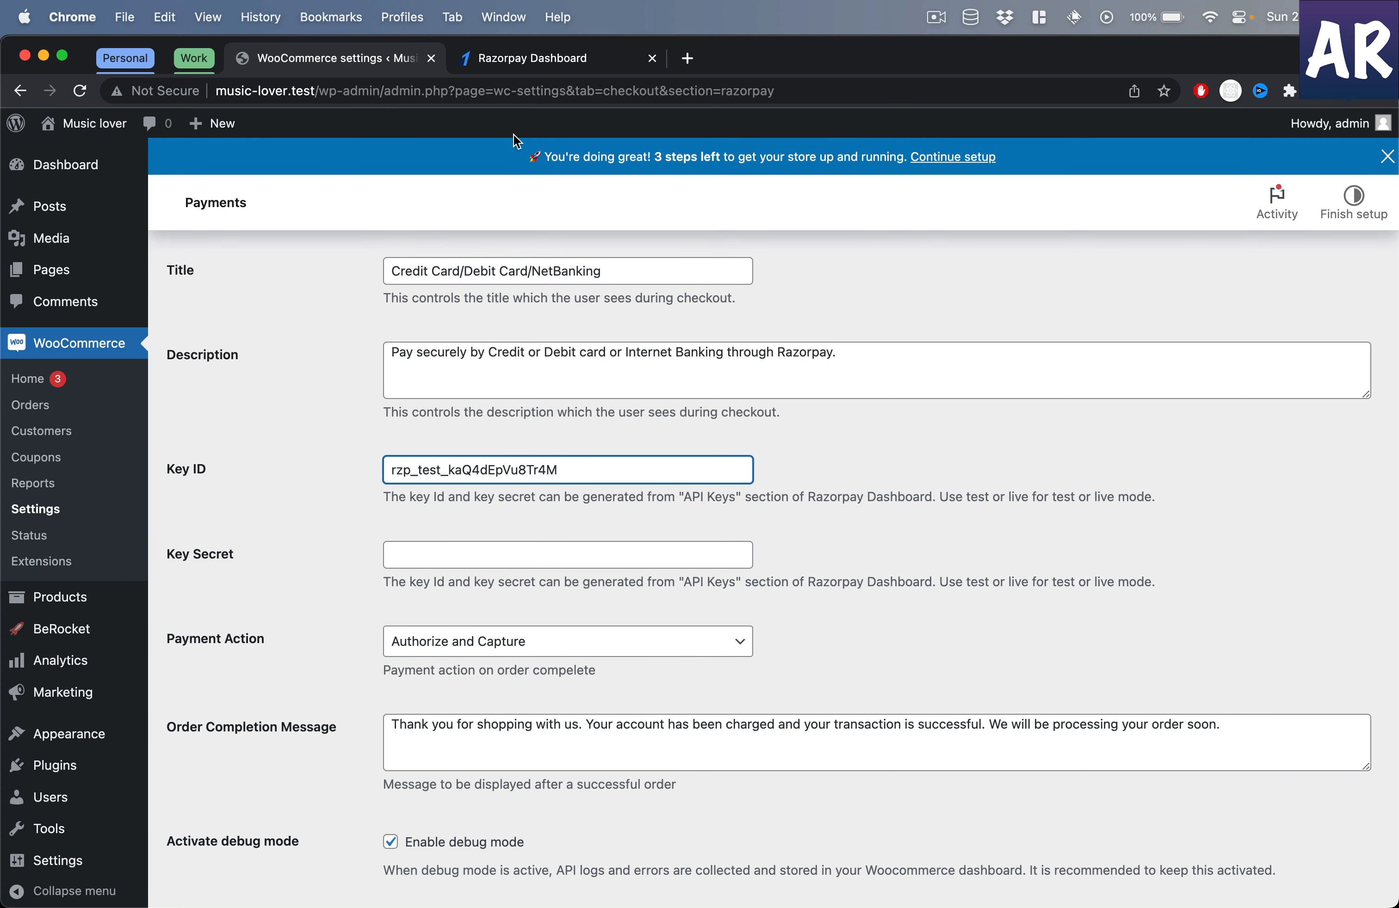
Copy the new key secret from Razorpay into the gateway's Key Secret field and save the settings.
click(536, 59)
click(685, 486)
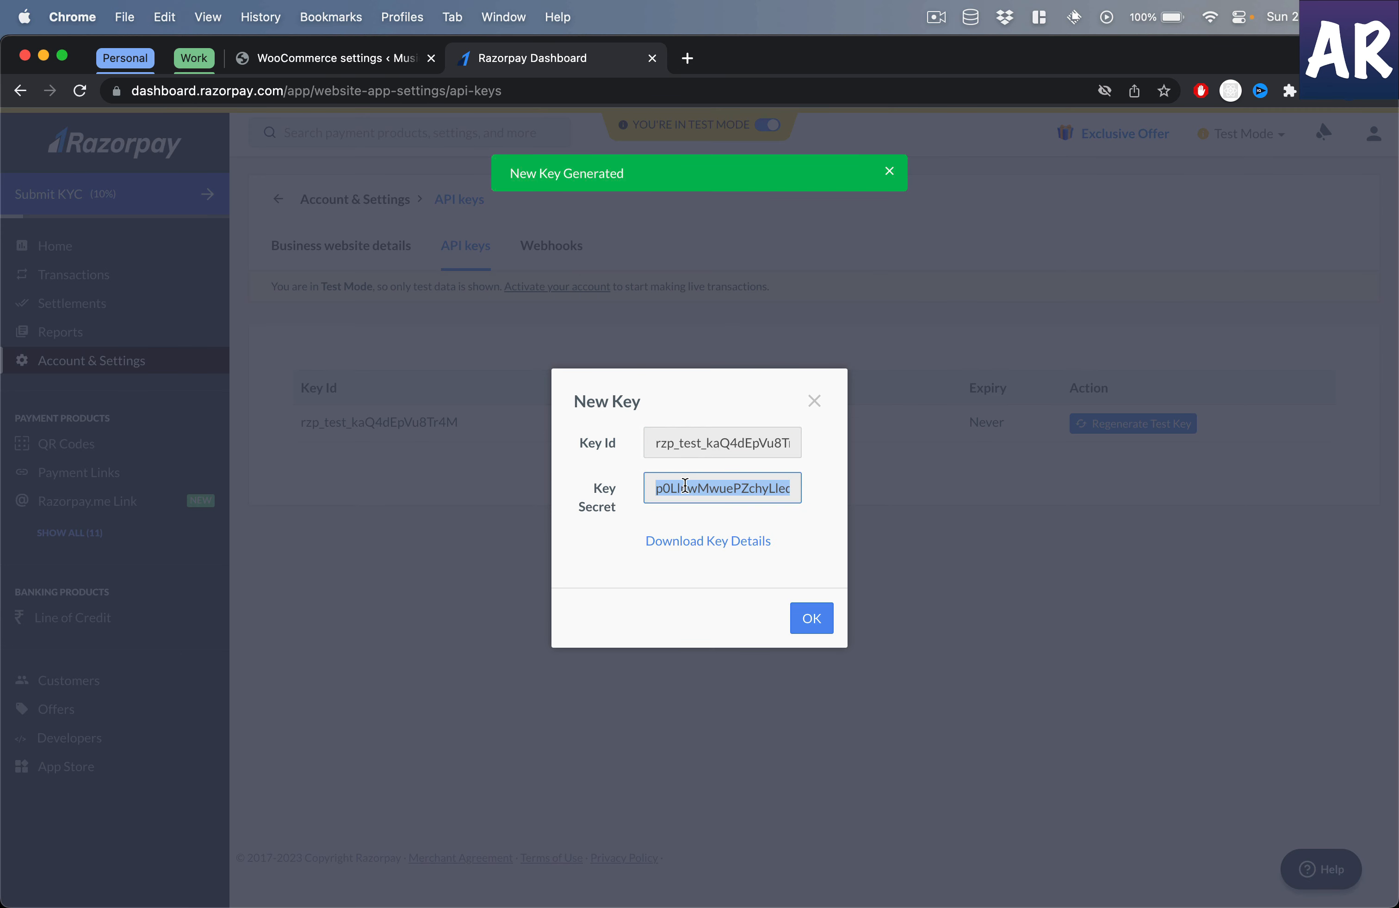
click(351, 59)
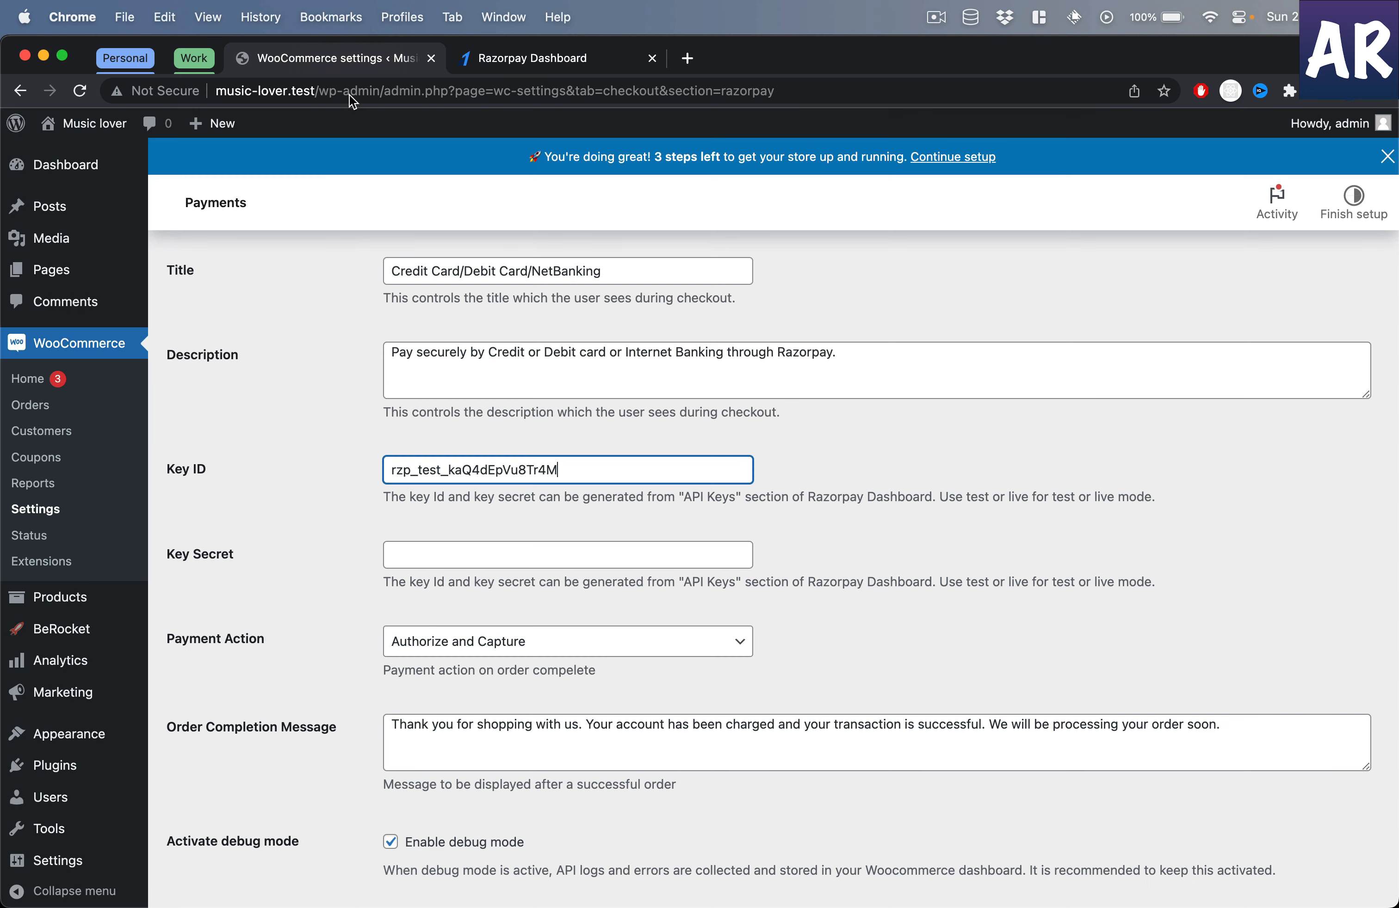
click(512, 561)
key(super+v)
scroll(512, 560, down, 5)
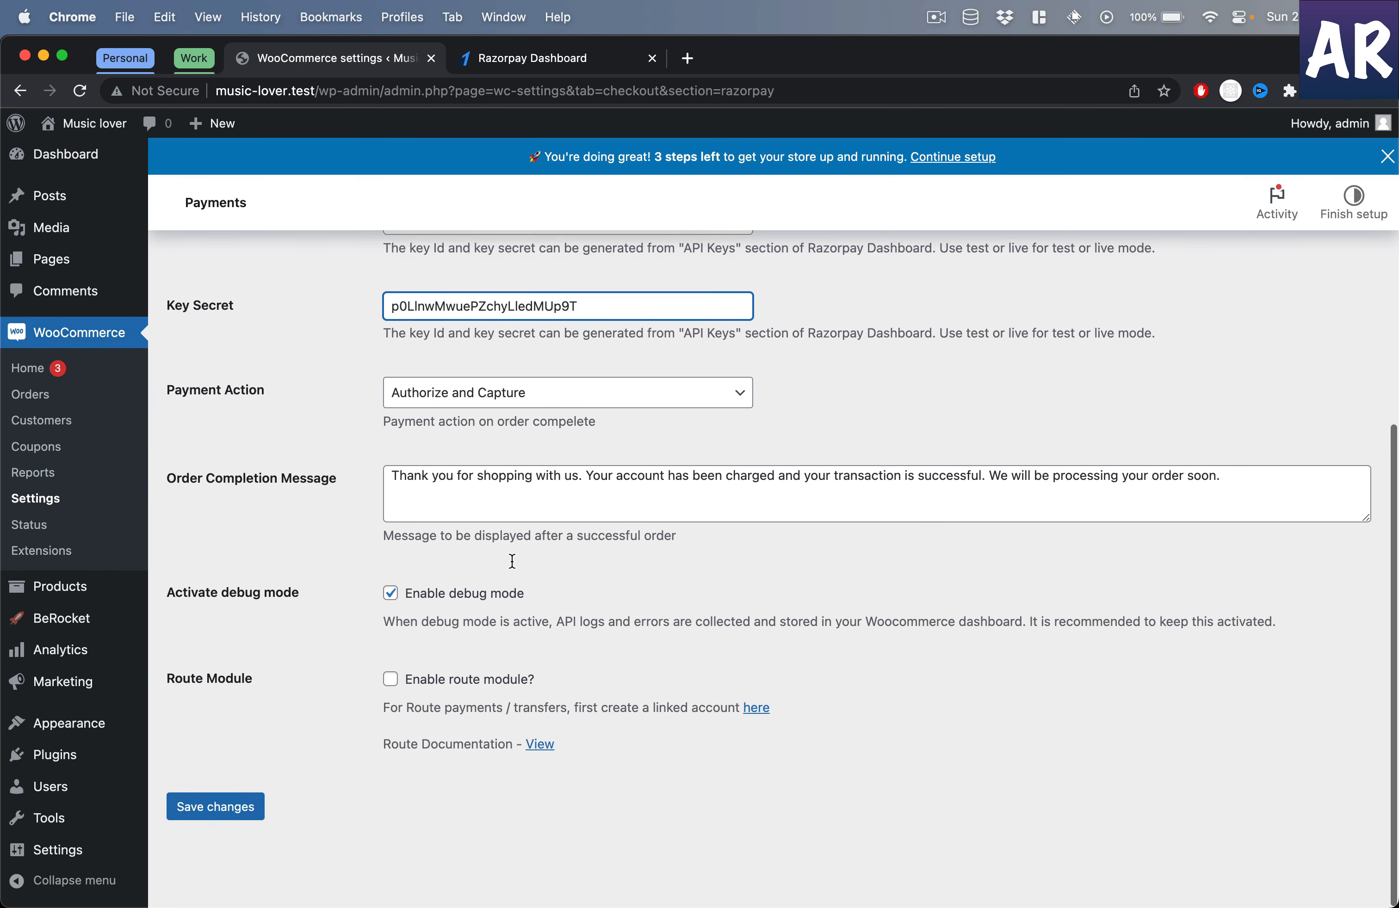
click(221, 817)
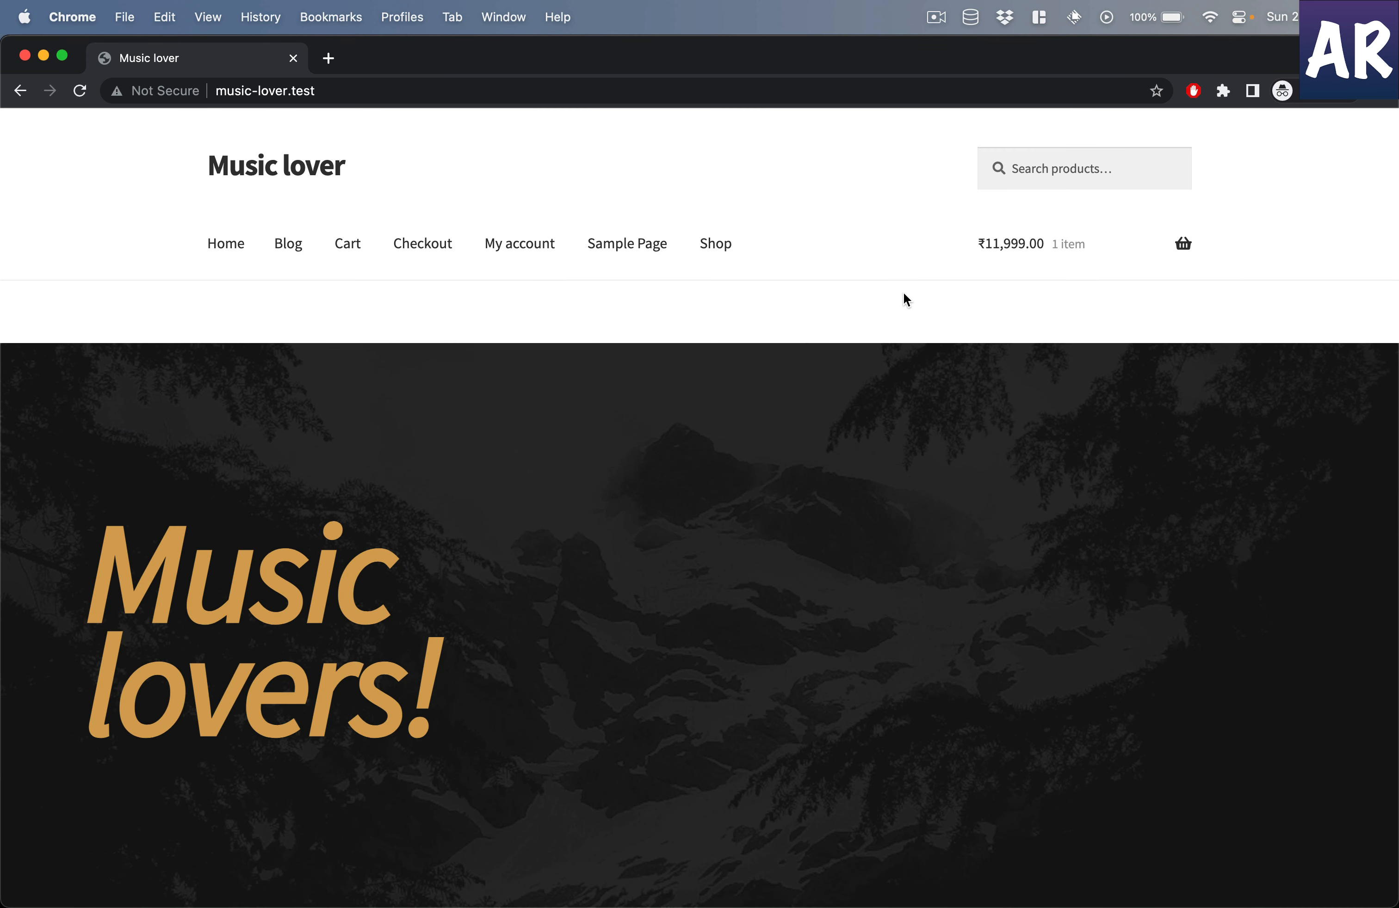
View the cart on the Music lover storefront and proceed to checkout with the Audio-Technica ATH-AD500X.
mouse_move(1008, 256)
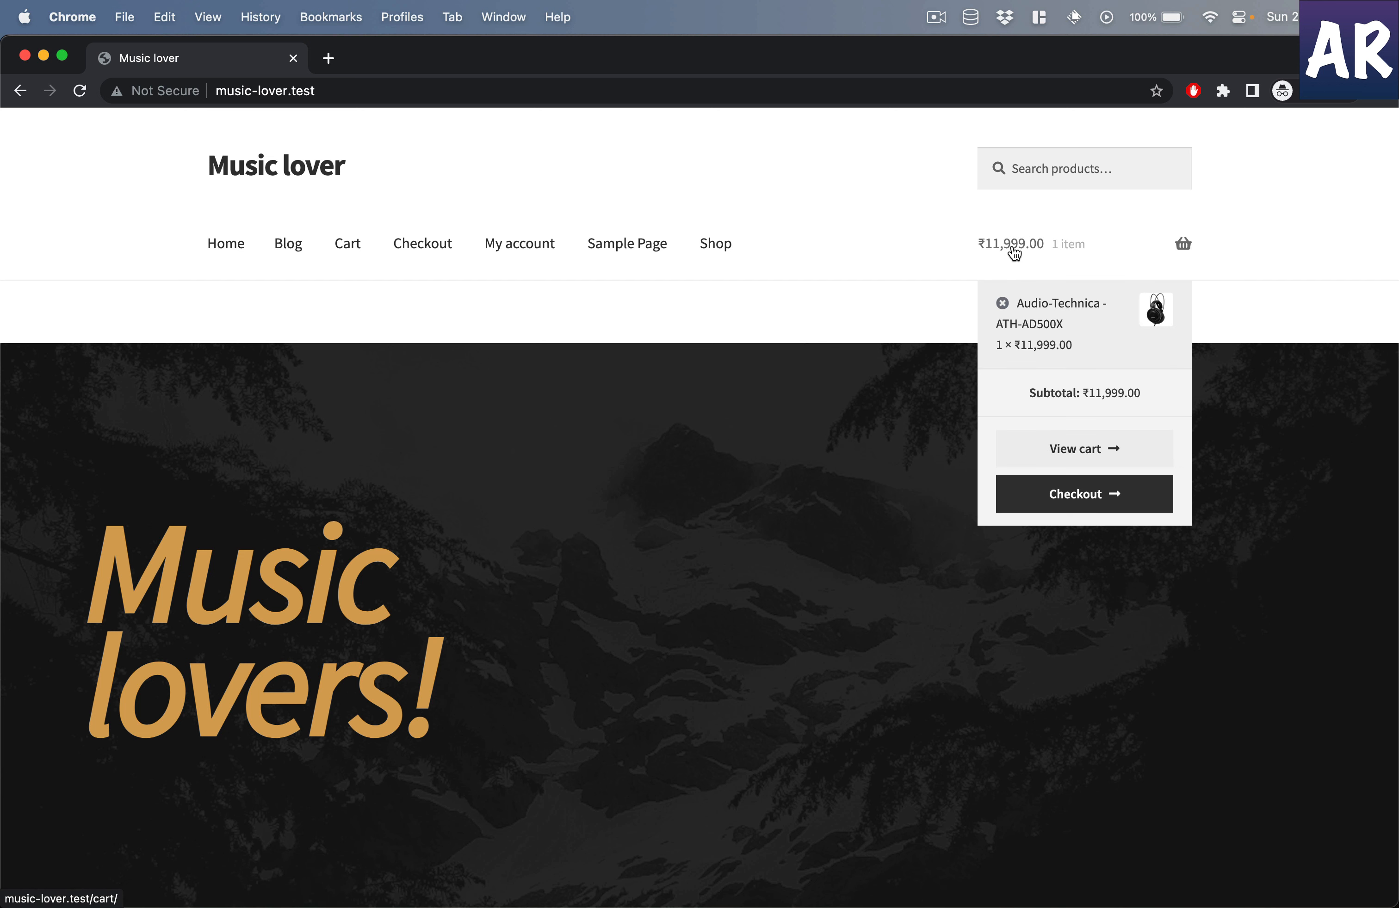
click(1088, 468)
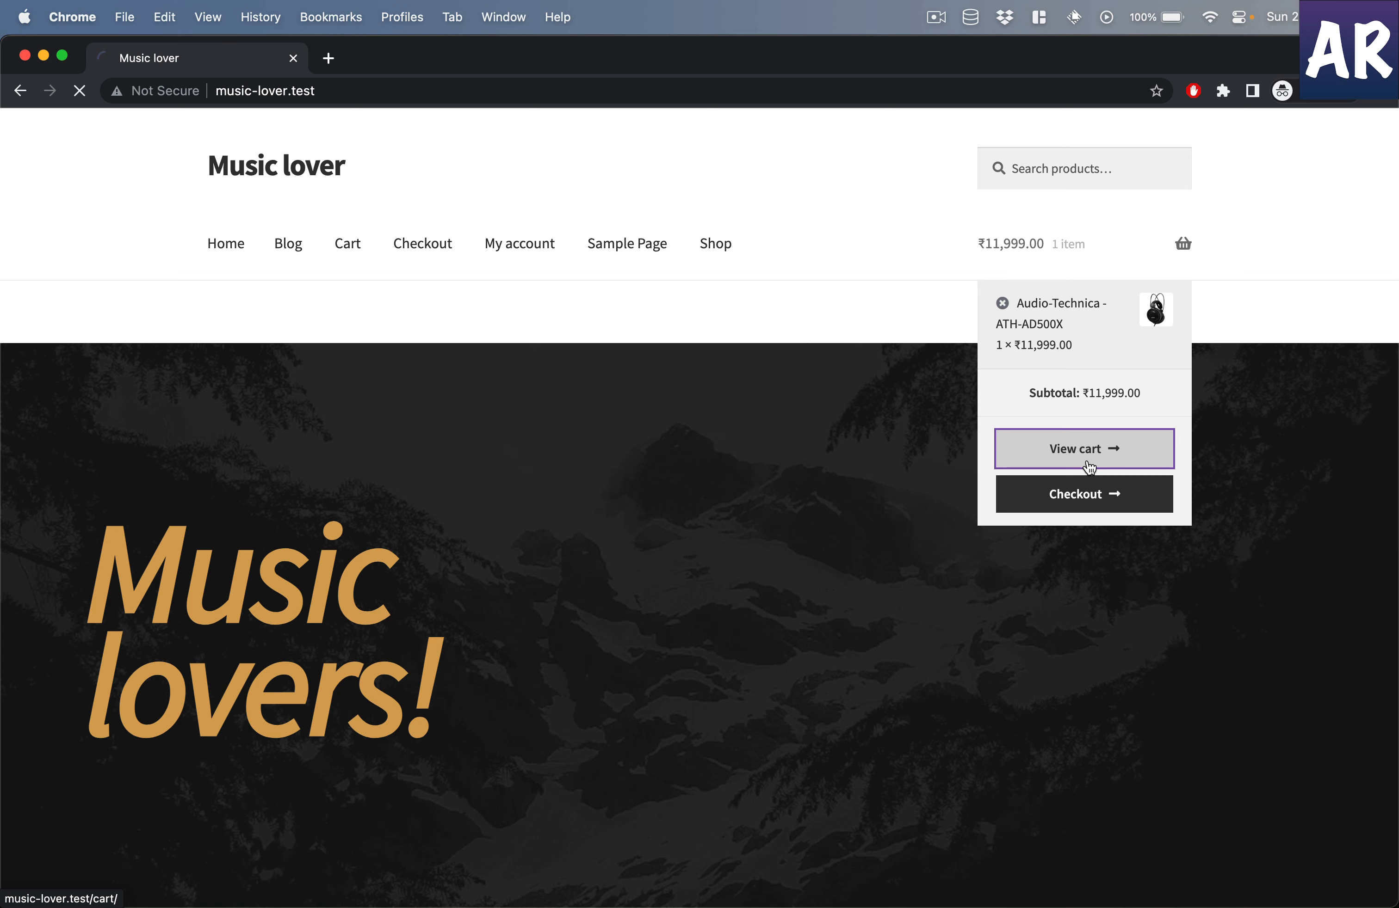
scroll(808, 618, down, 8)
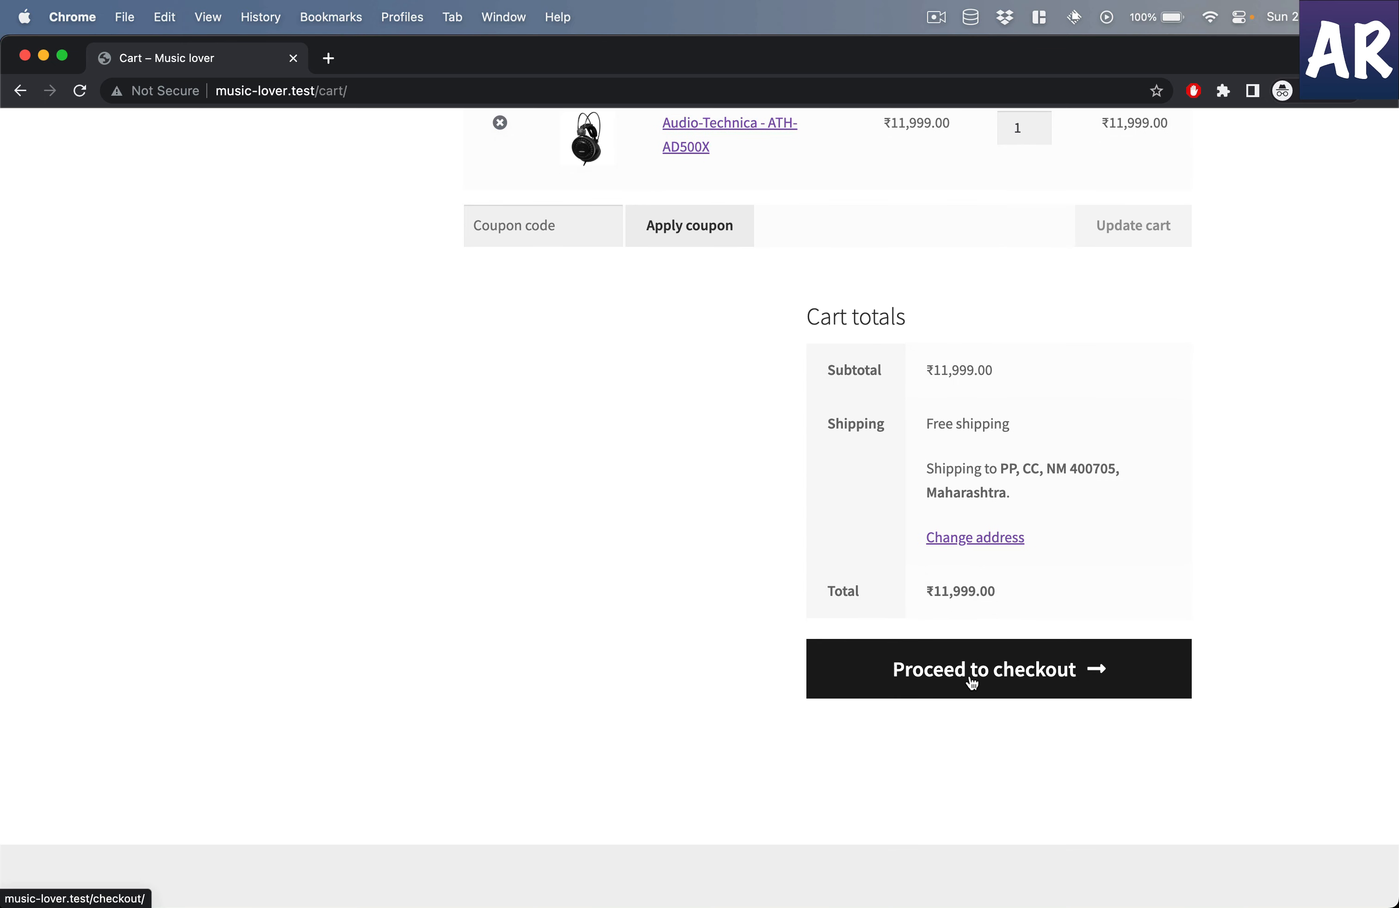
click(971, 683)
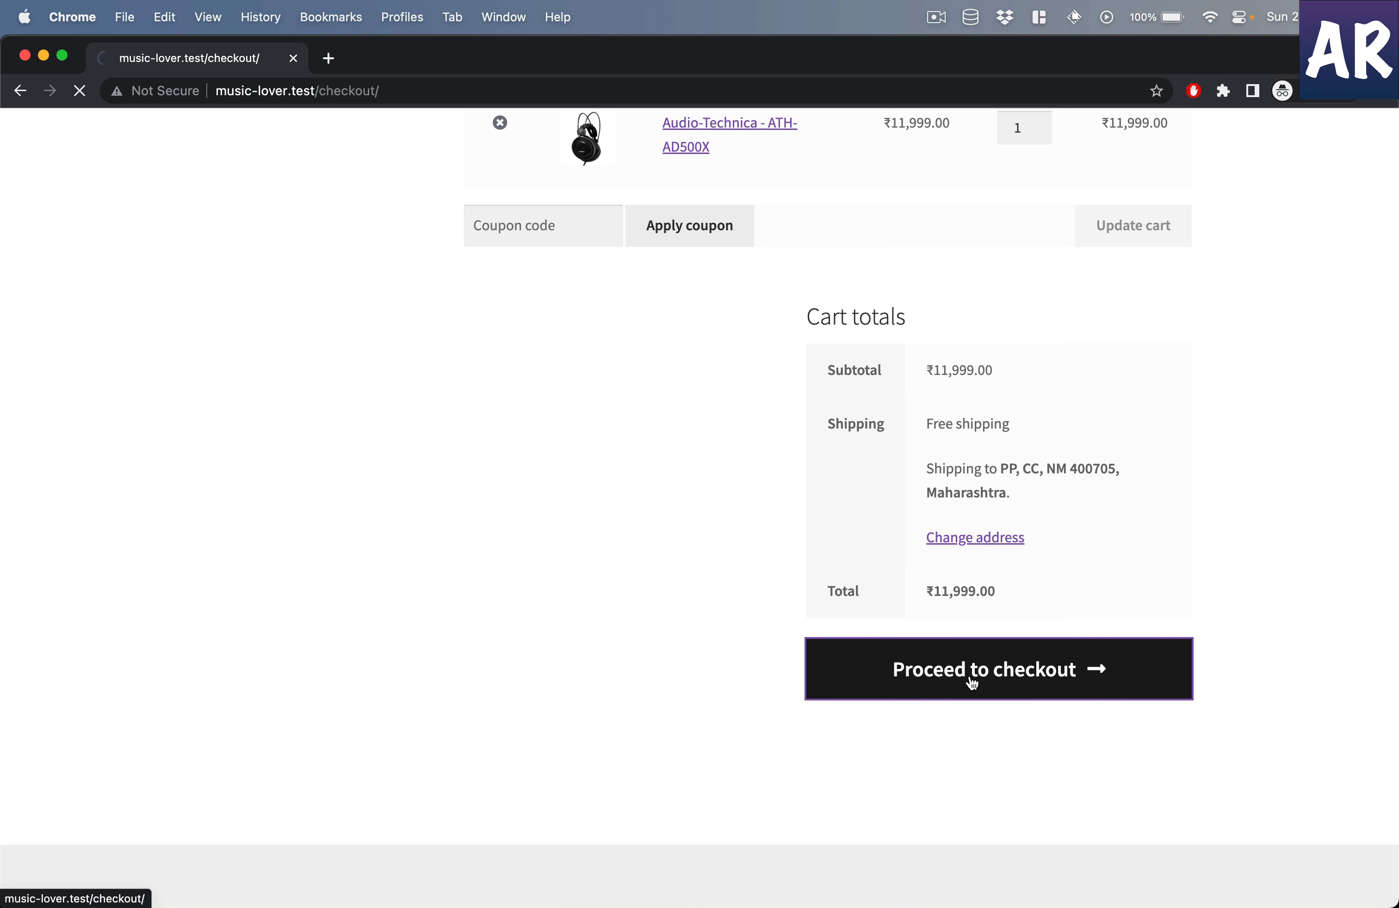
Compare the checkout payment options and select Credit Card/Debit Card/NetBanking by Razorpay instead of Cash on delivery.
scroll(972, 683, down, 5)
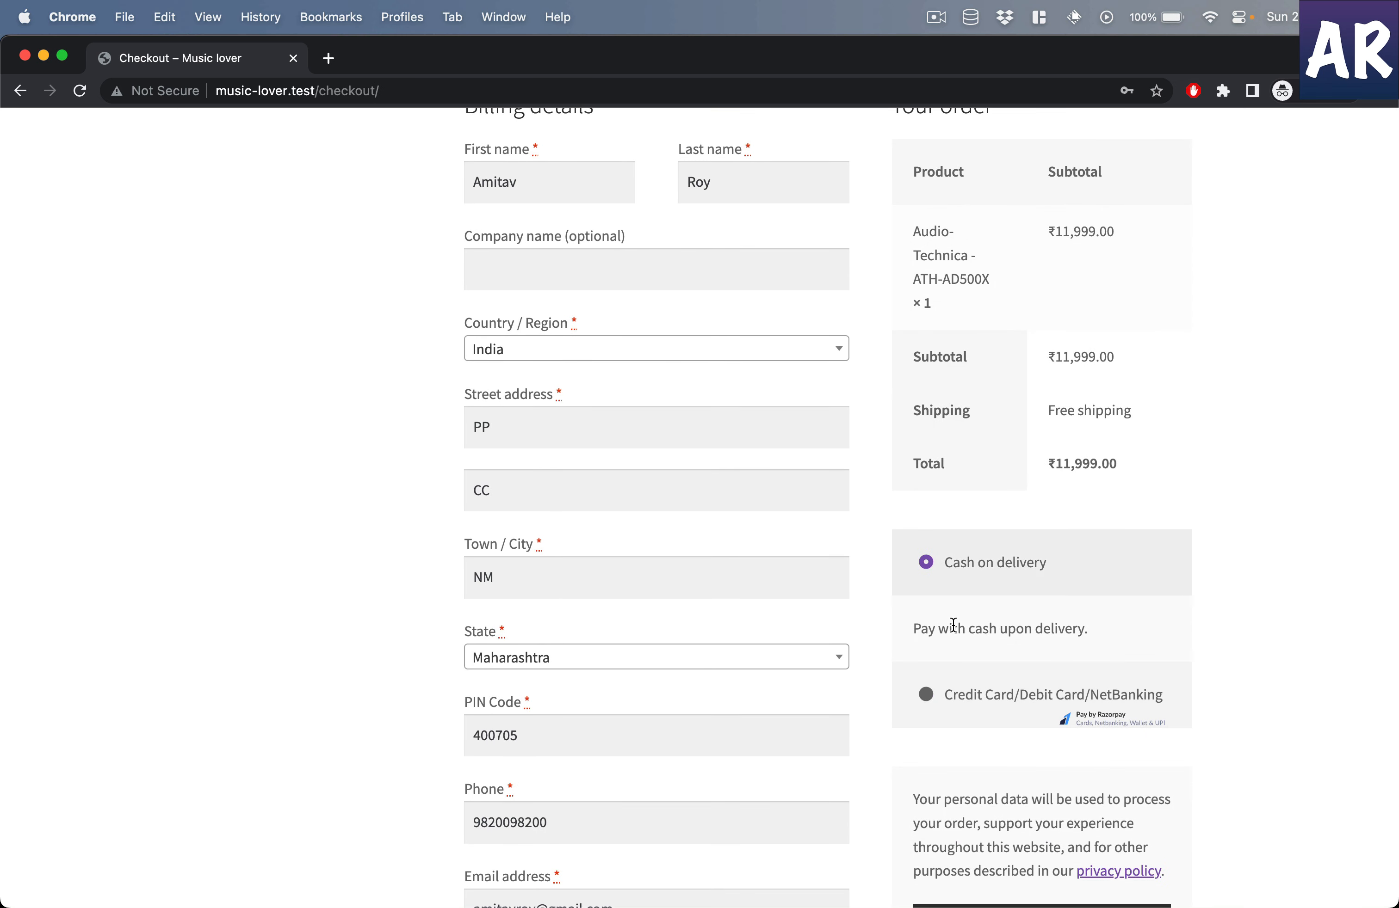
click(999, 700)
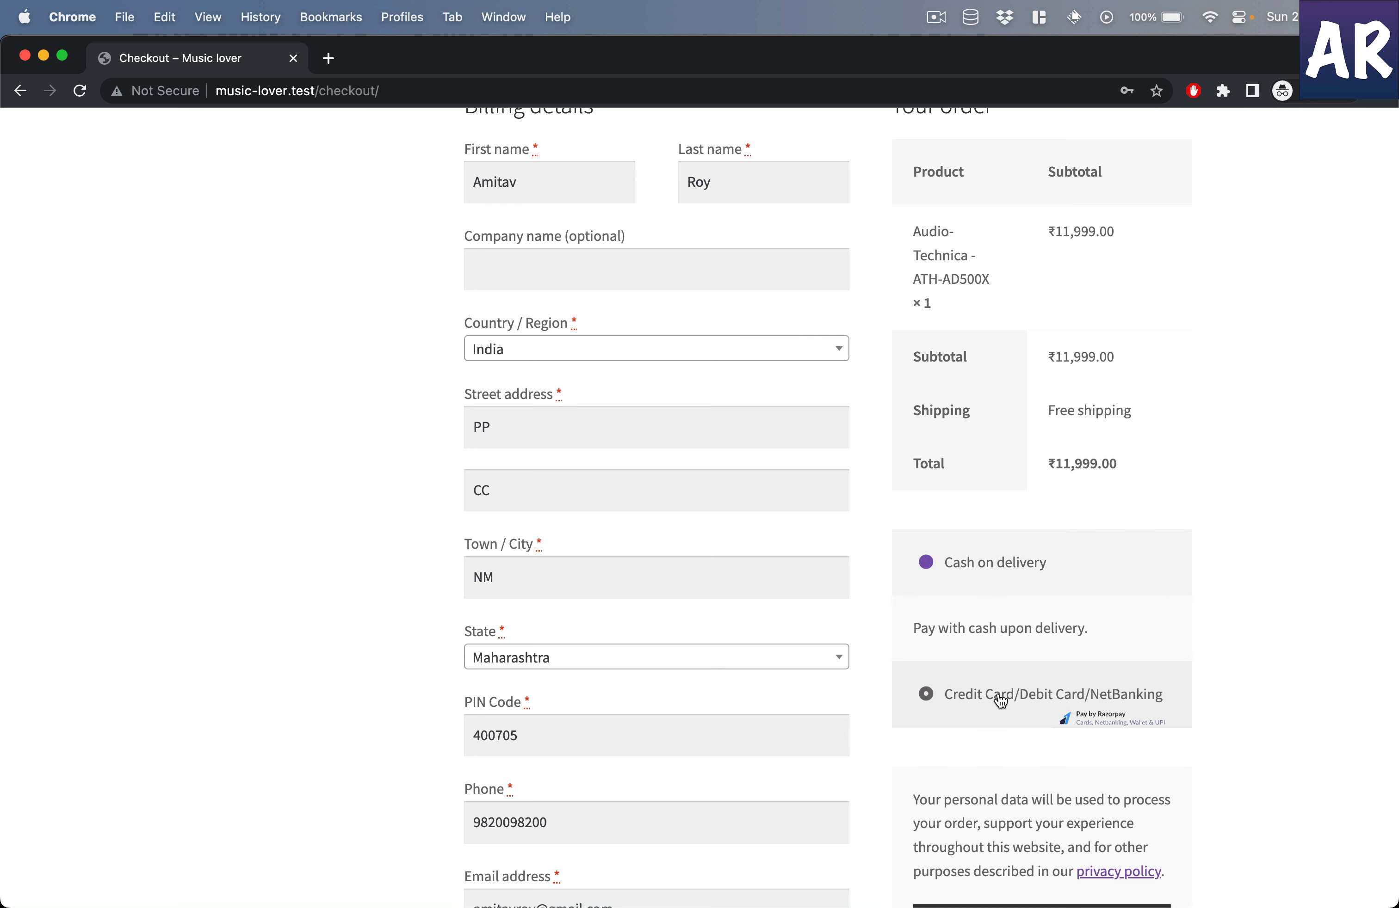
click(972, 564)
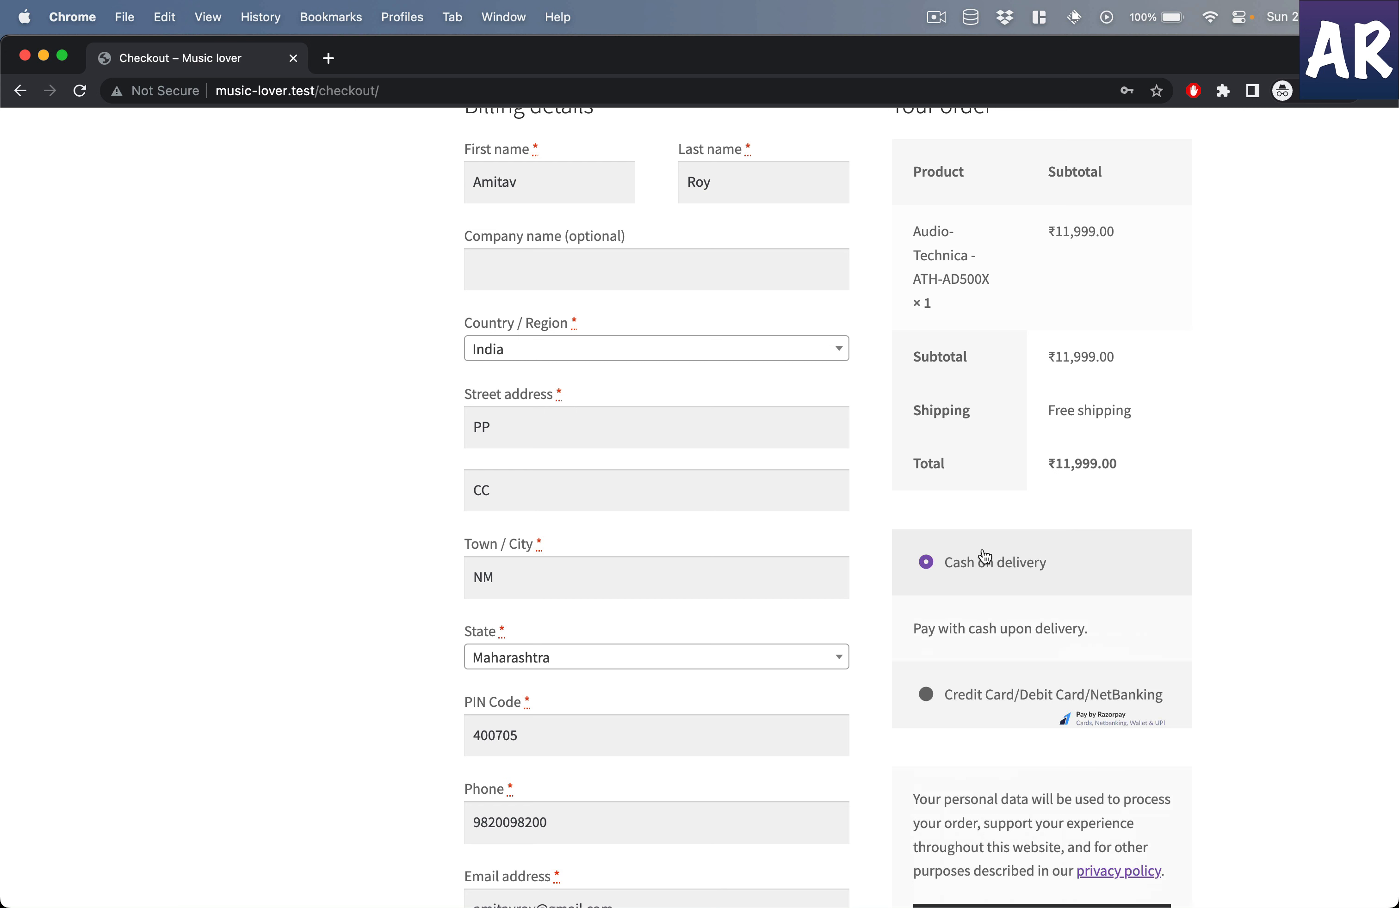
click(999, 693)
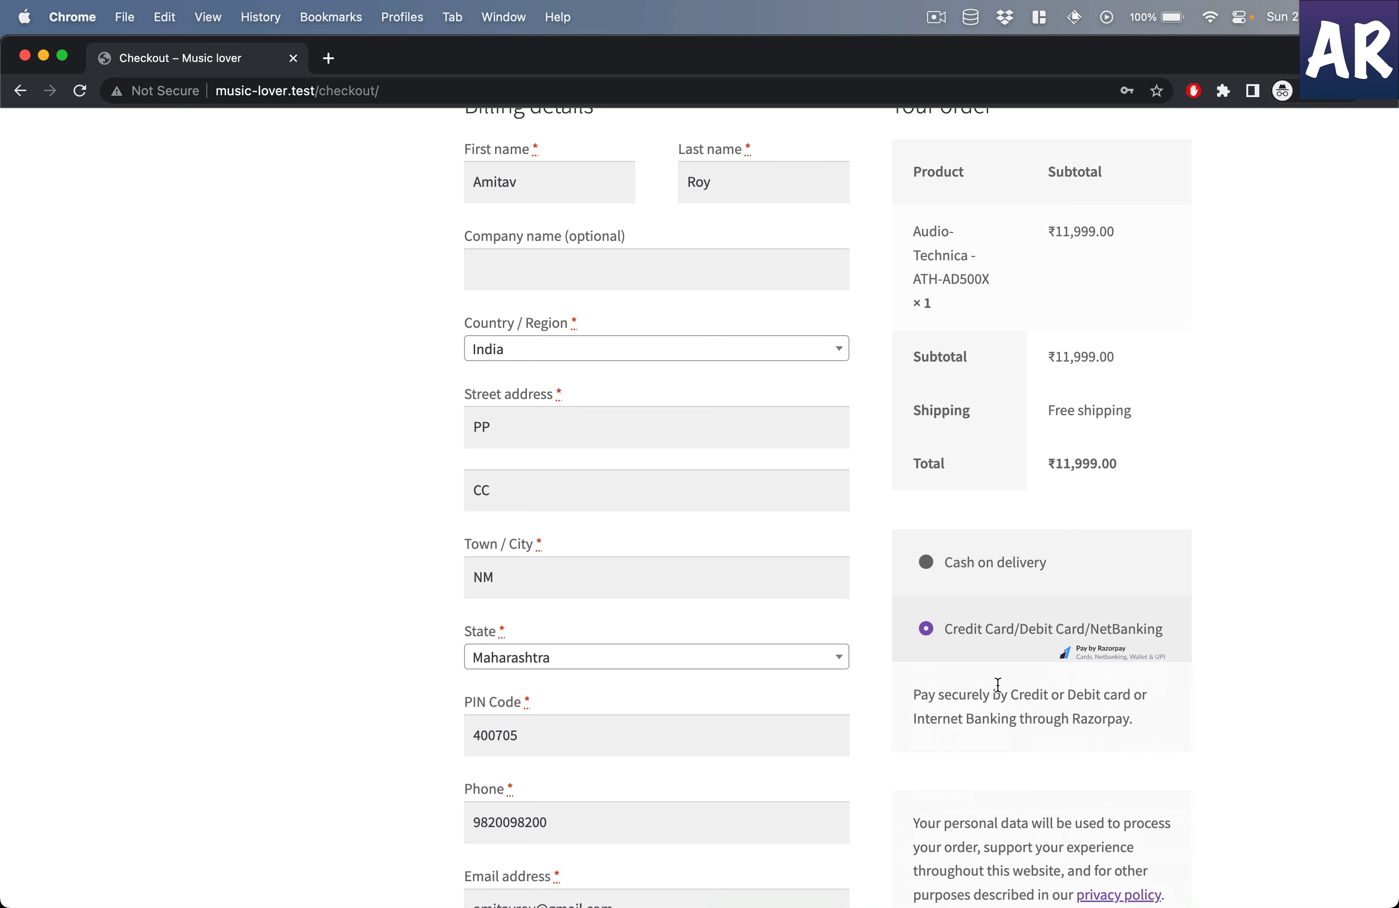
scroll(998, 686, down, 3)
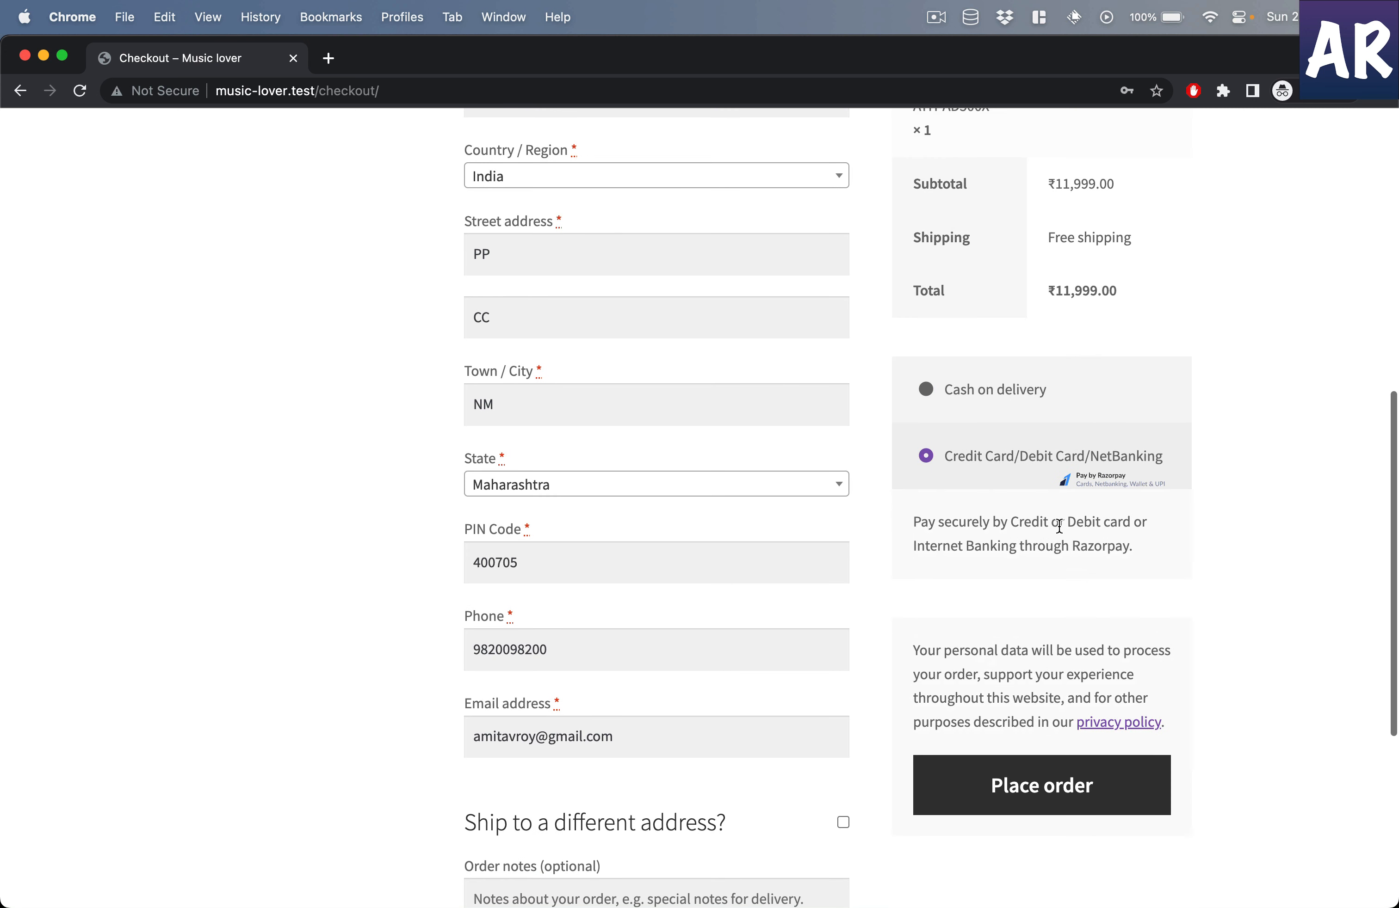
scroll(910, 551, down, 3)
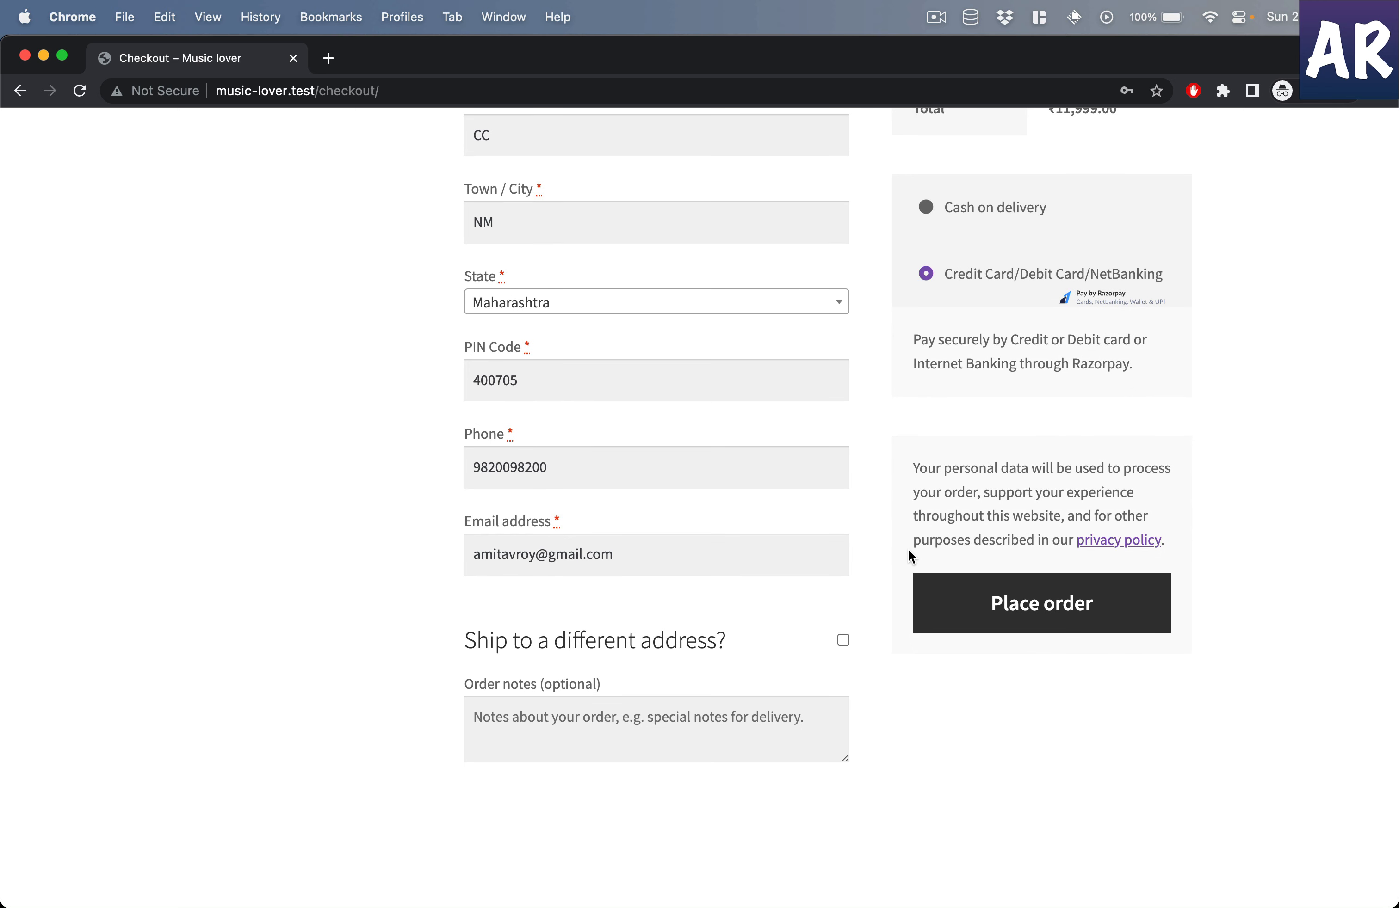
Search for "razorpay test card" in a new tab and examine the Indian payment test cards in Razorpay's Test Card Details documentation.
click(329, 58)
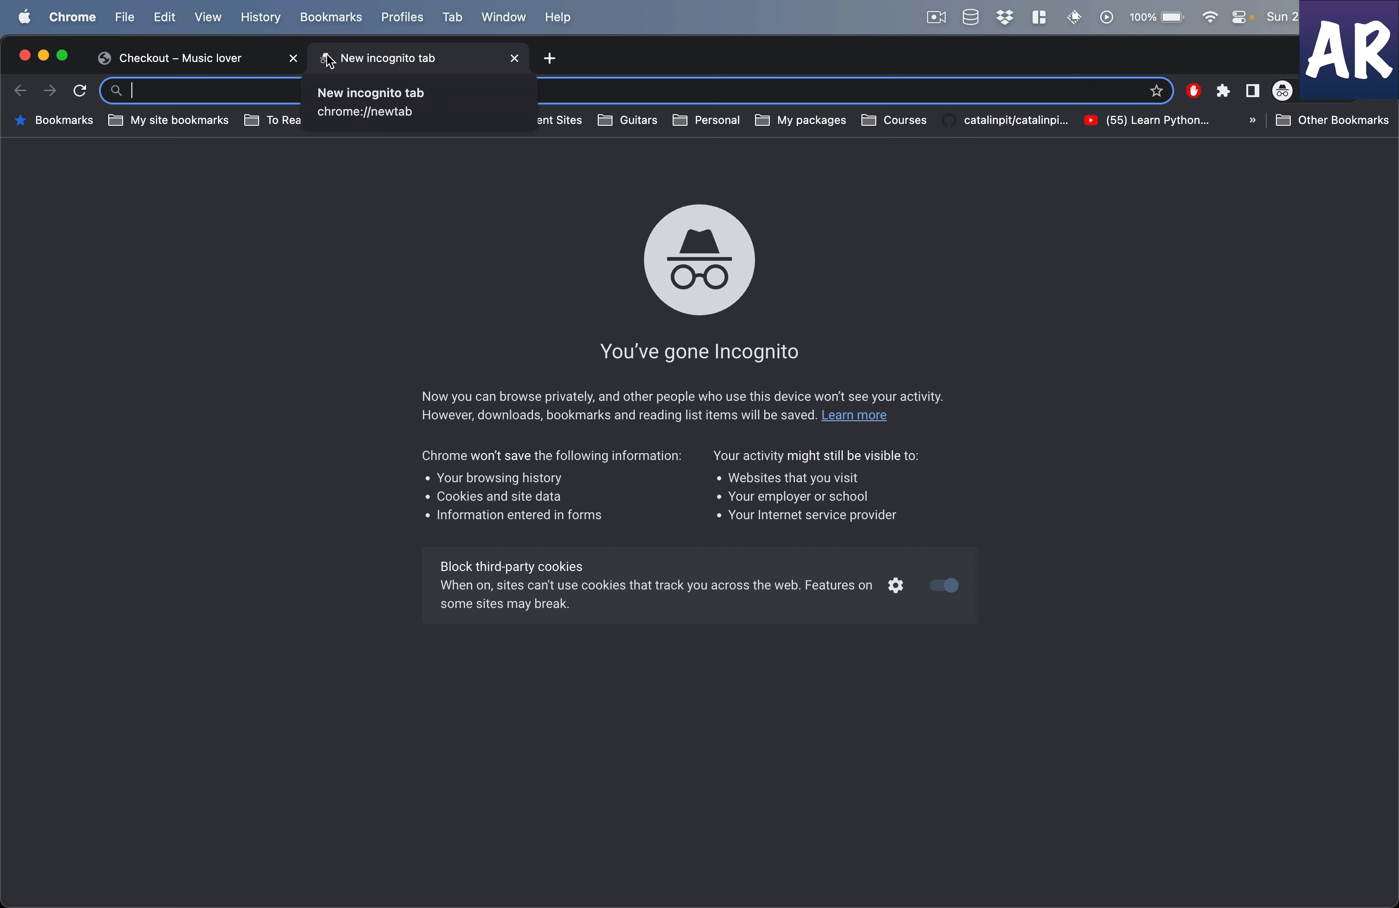
text(razorpay y)
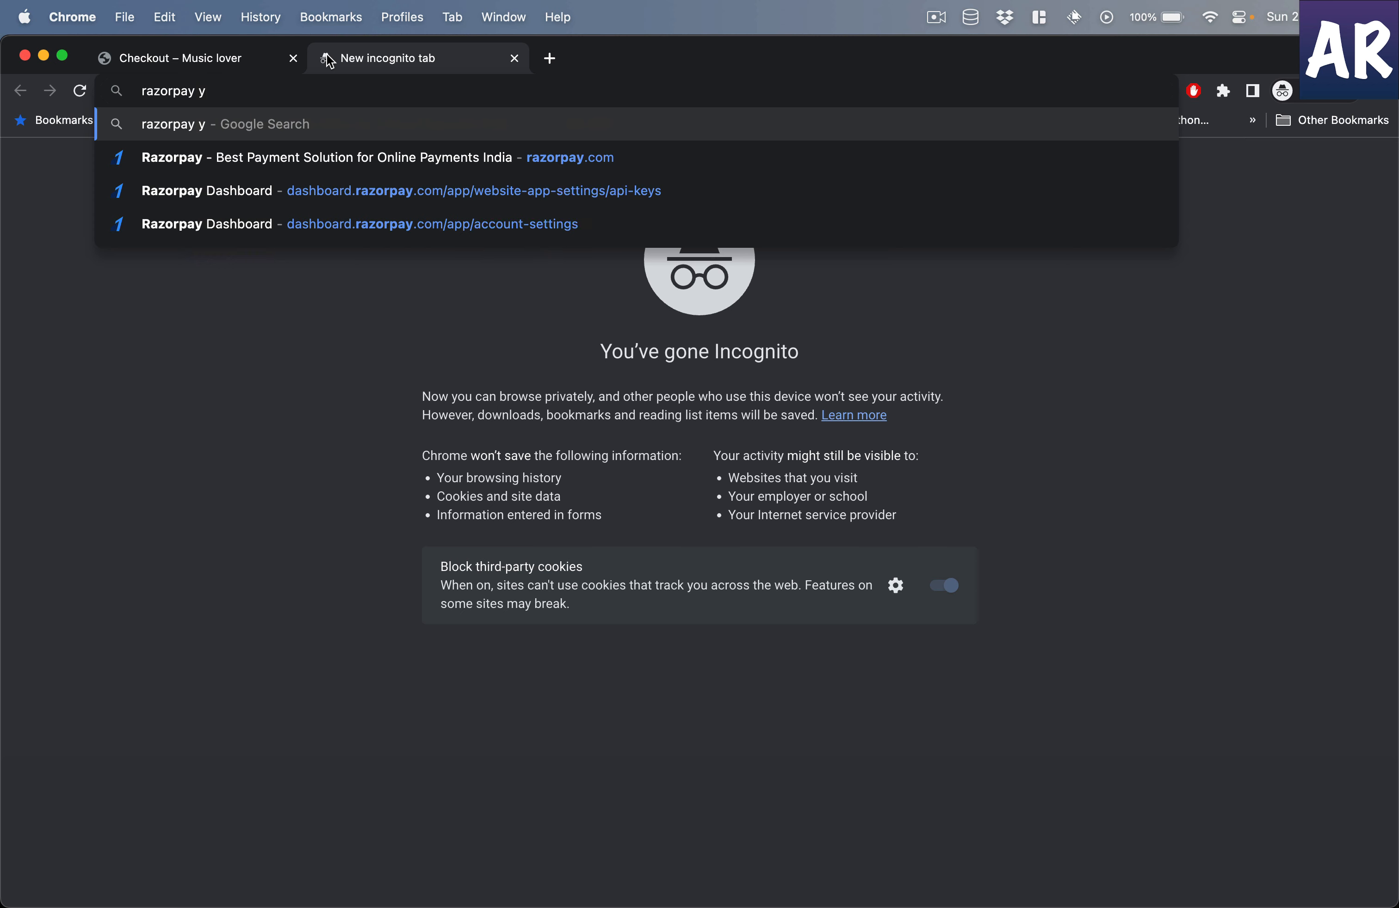
key(BackSpace)
text(test card)
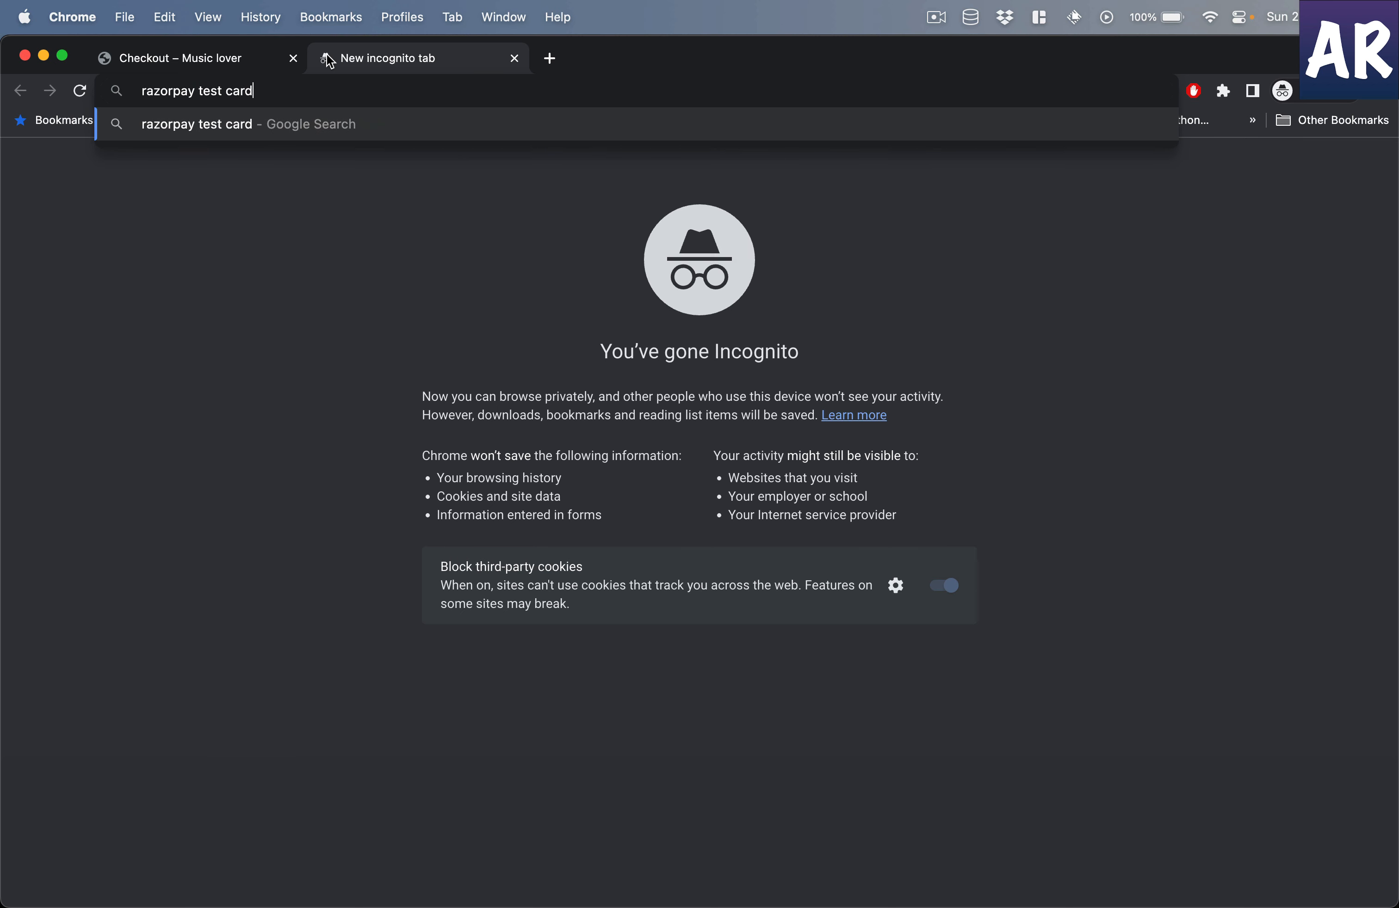
key(Return)
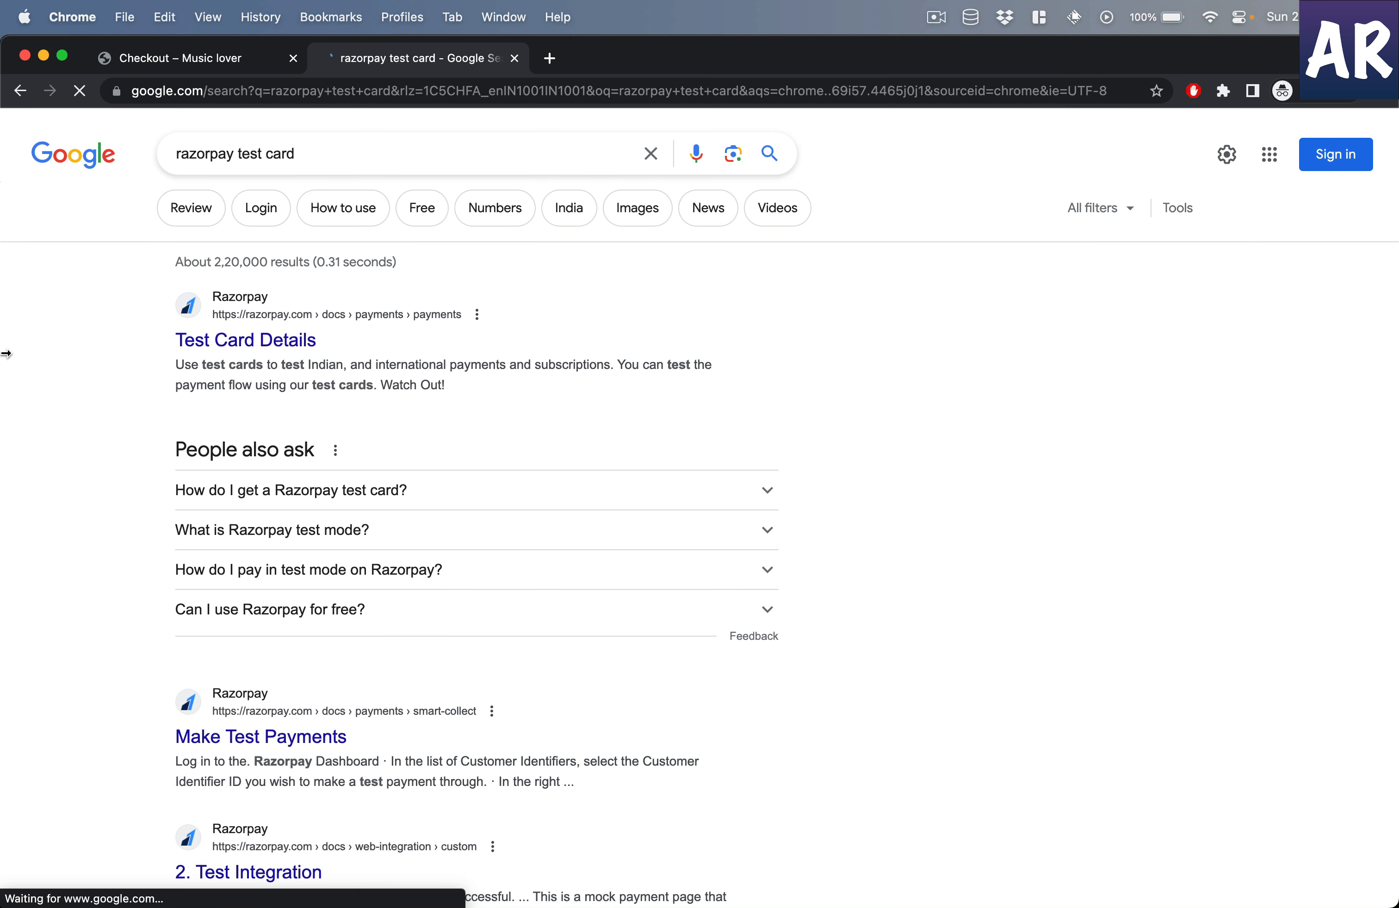
click(272, 343)
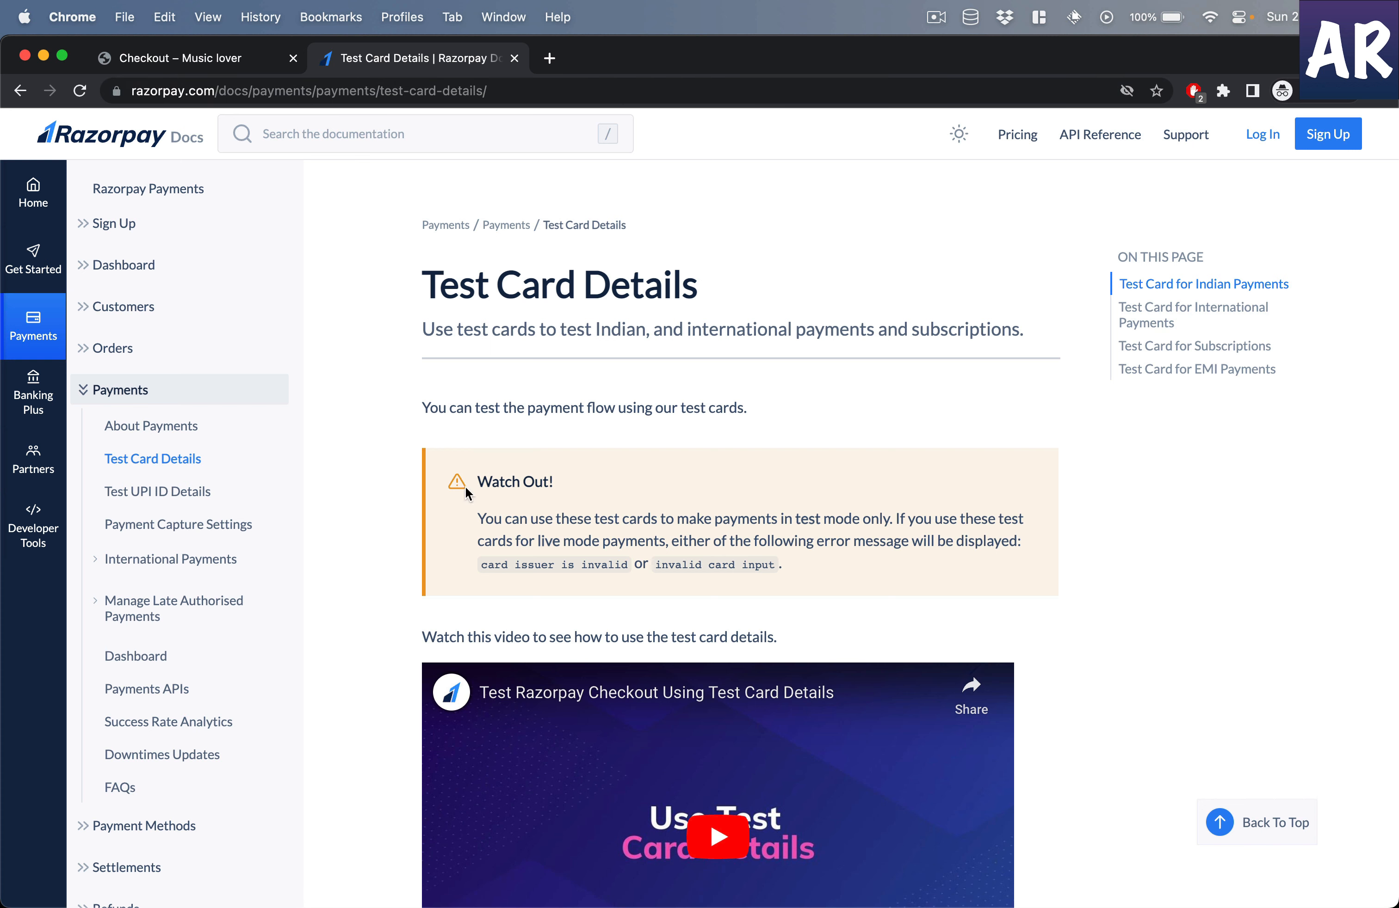
scroll(380, 534, down, 10)
scroll(380, 532, down, 3)
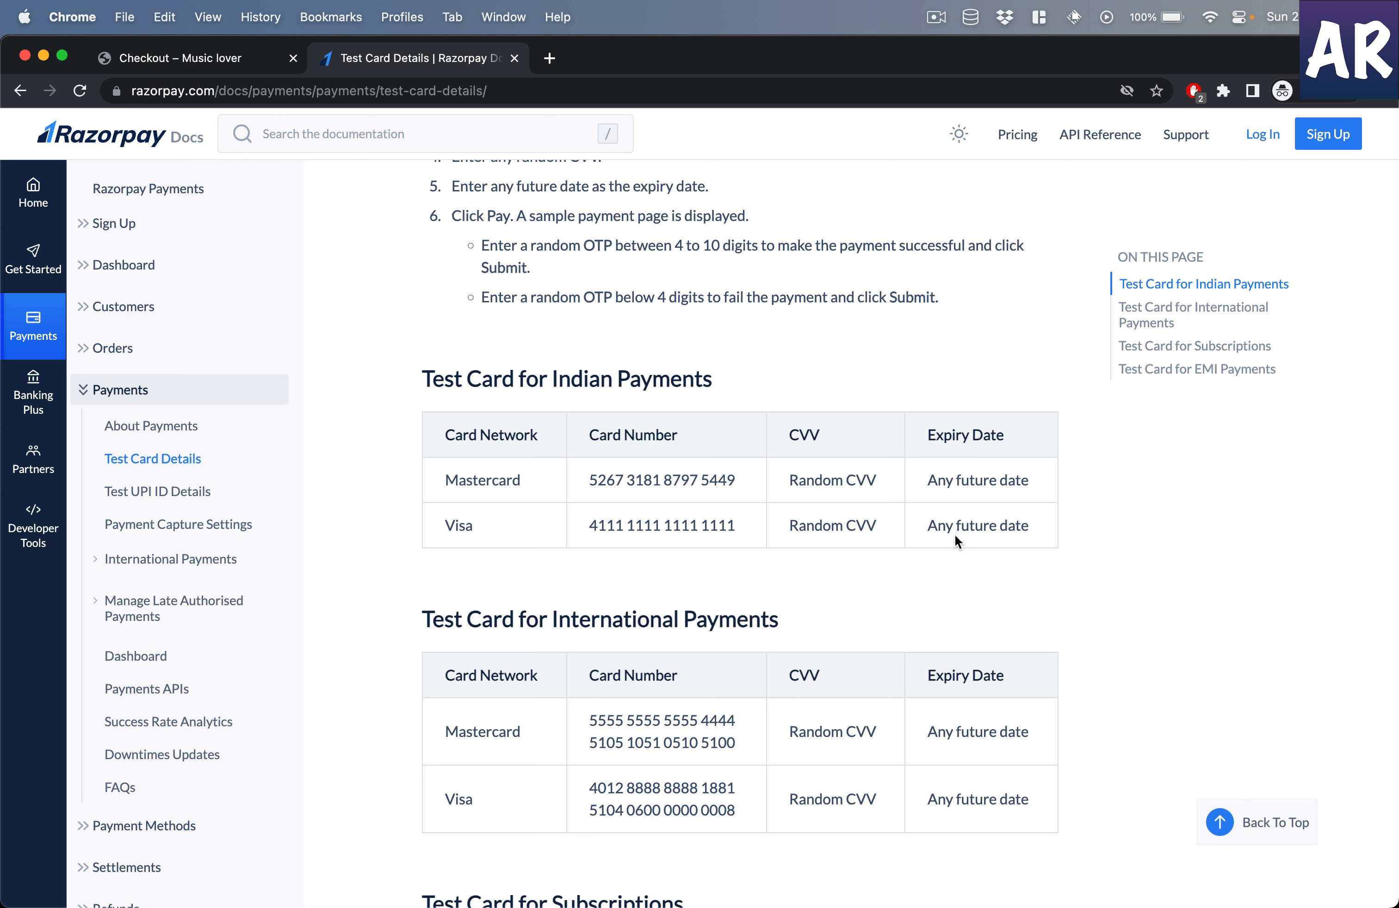
scroll(1020, 543, down, 1)
scroll(1021, 542, up, 2)
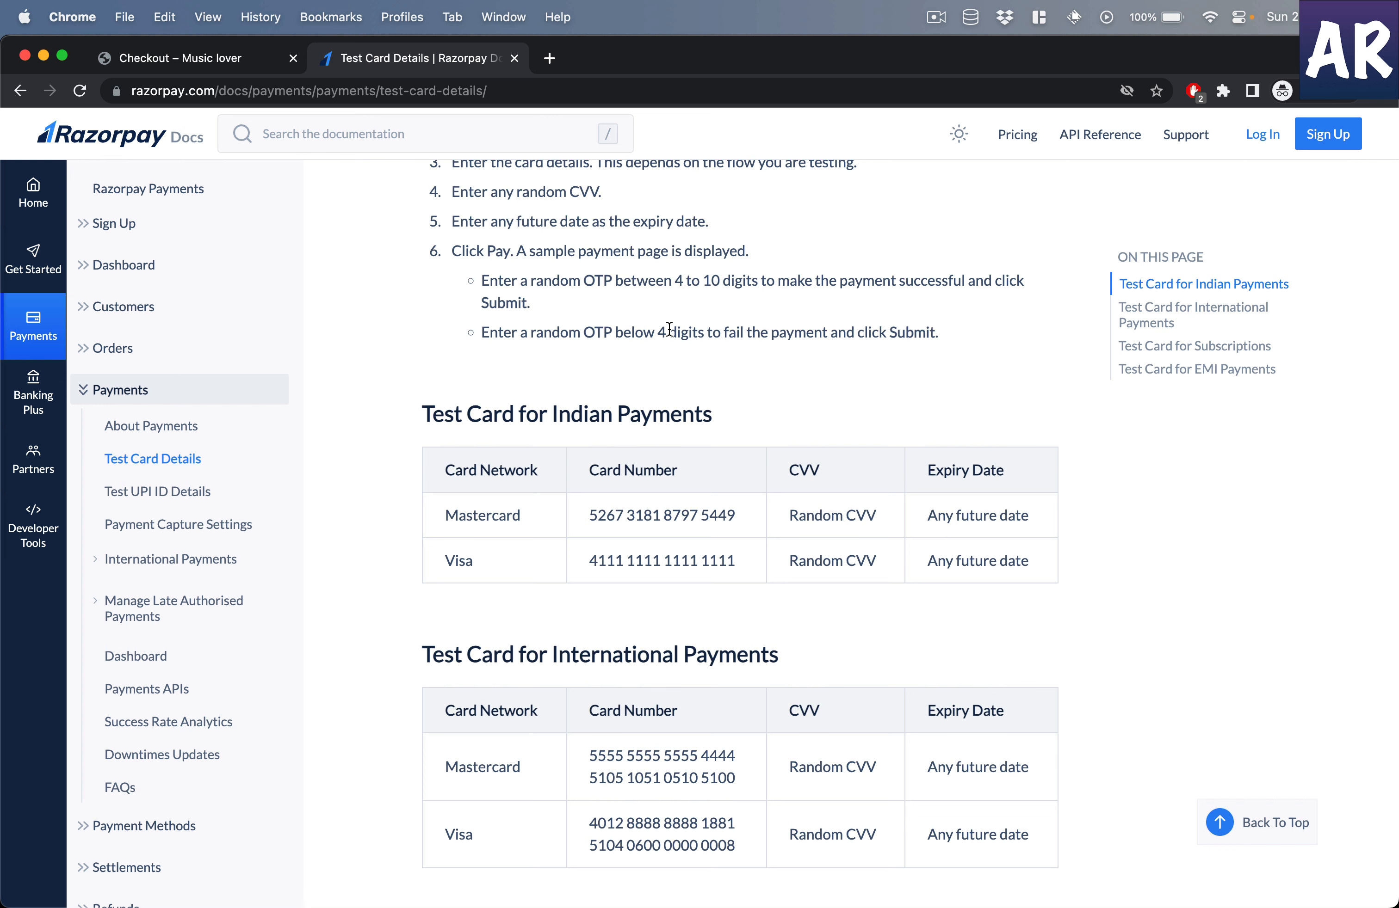
Return to the WooCommerce payment settings and review the Razorpay gateway's configuration.
key(ctrl+shift+Tab)
scroll(806, 303, up, 2)
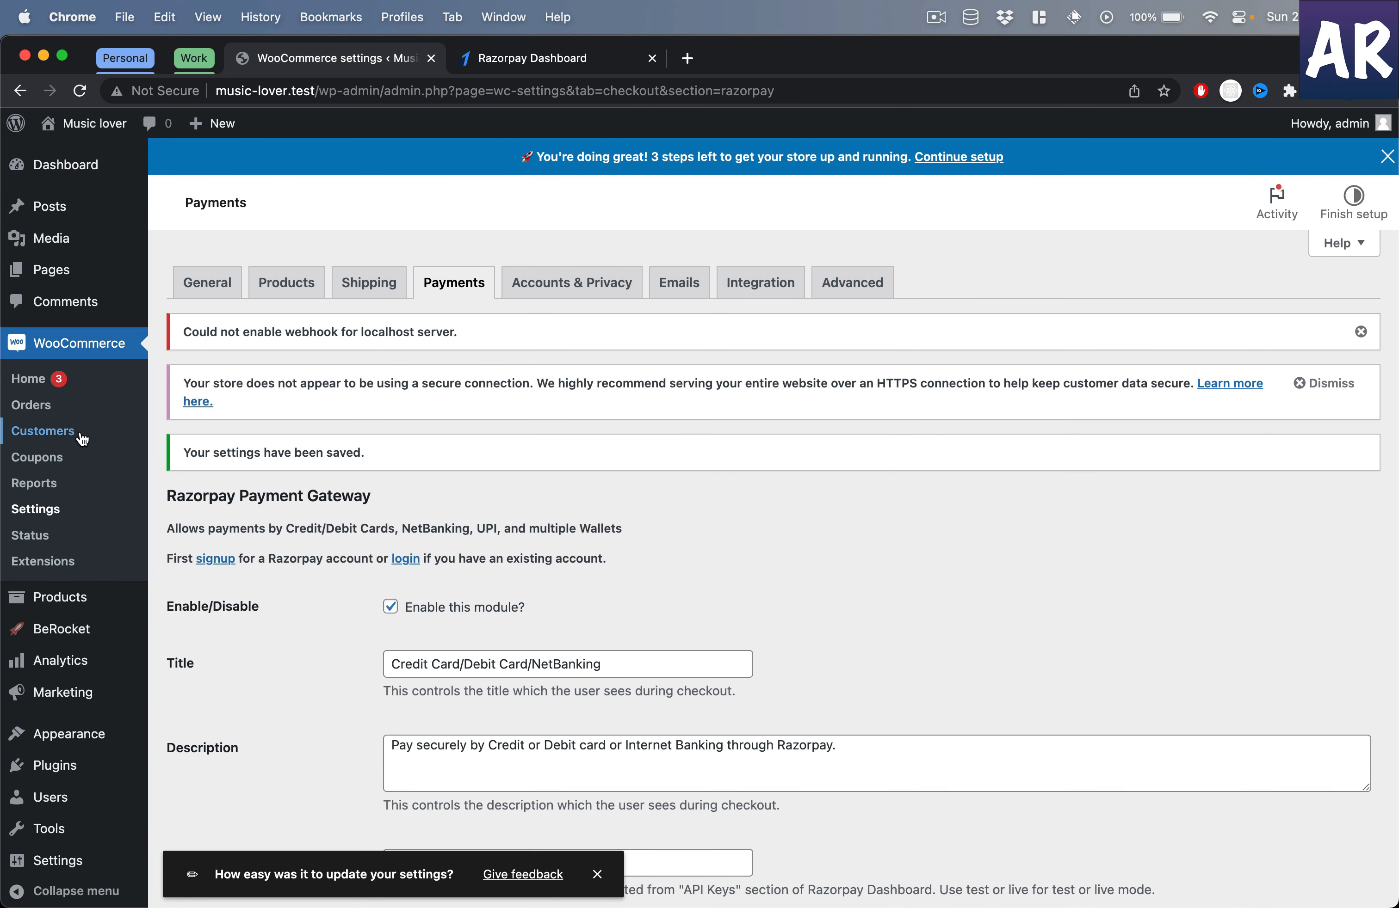
click(479, 292)
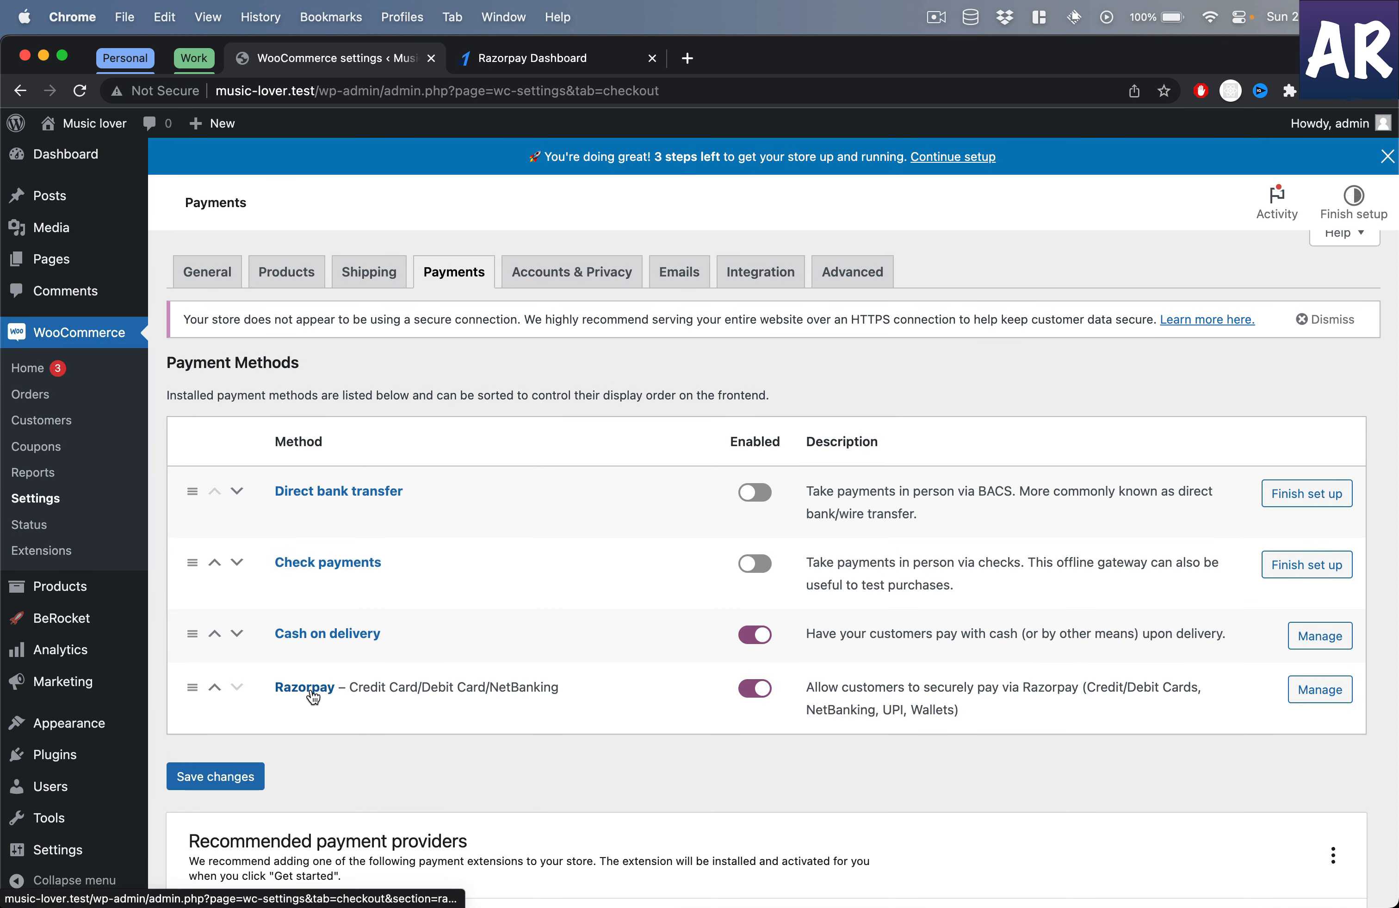
click(1317, 700)
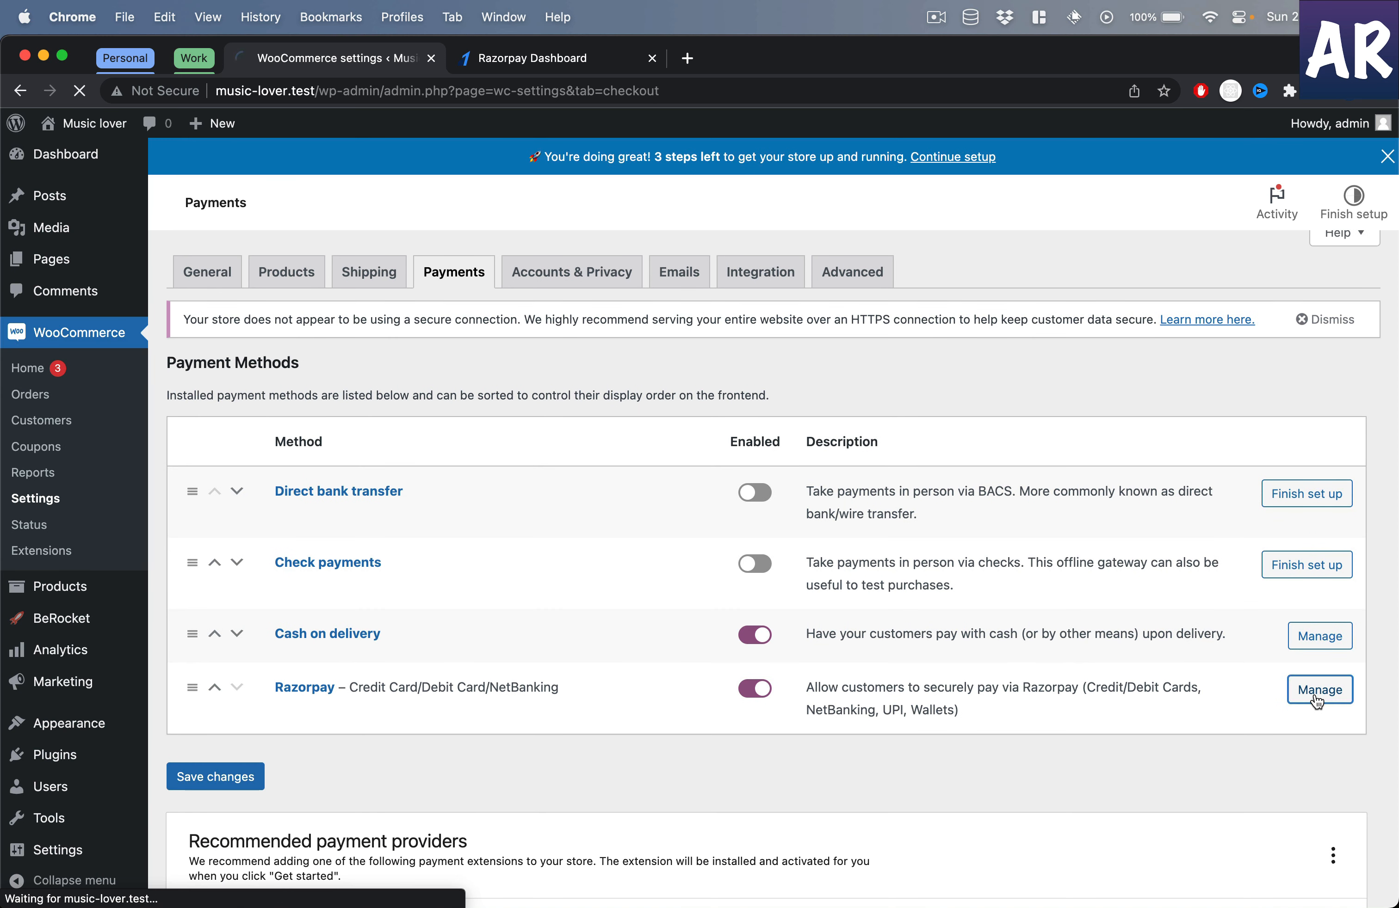
scroll(1121, 720, down, 5)
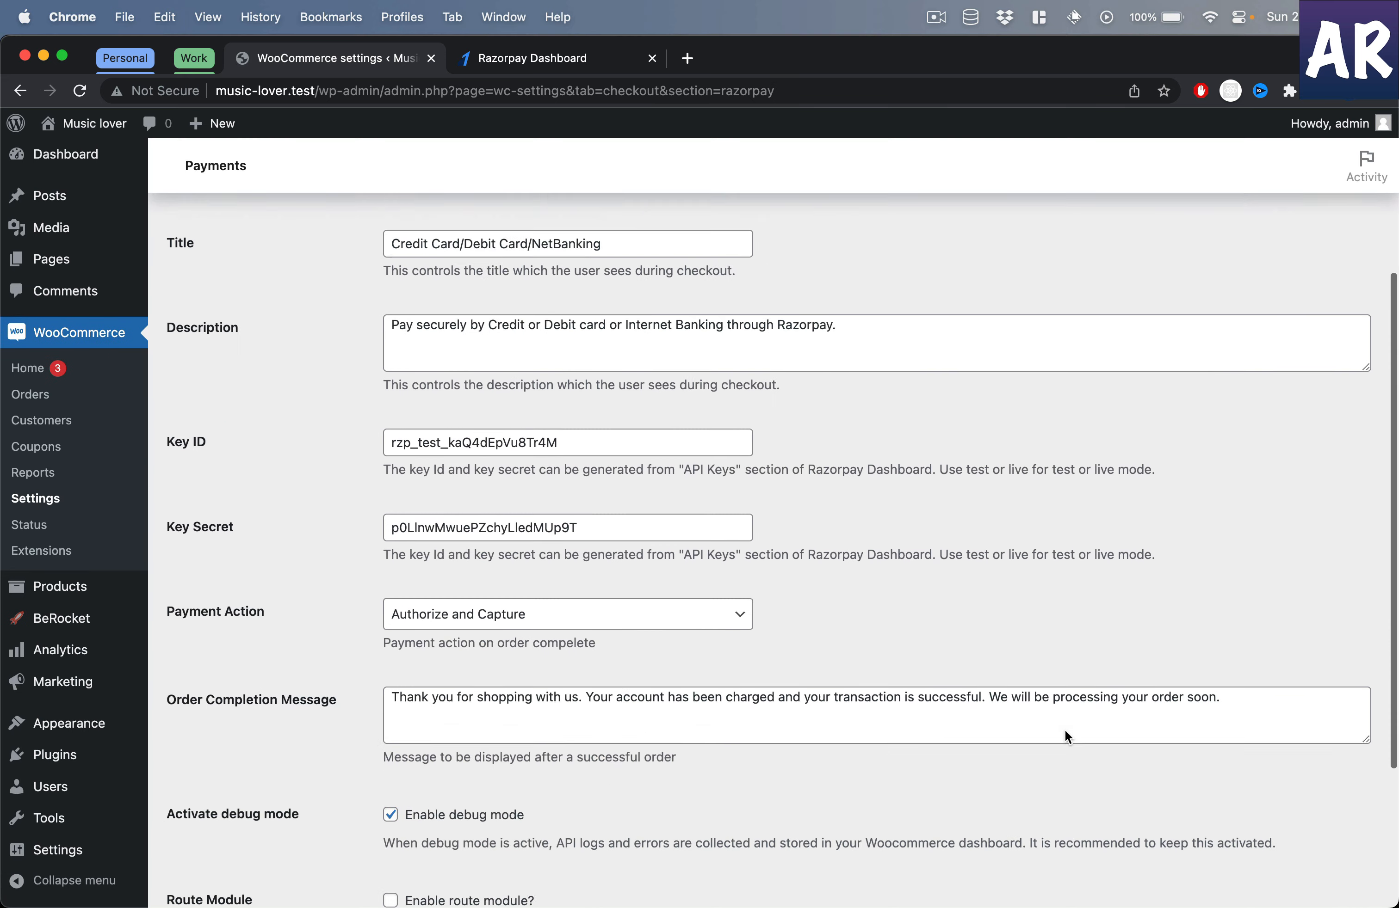
scroll(1065, 730, down, 4)
scroll(1065, 730, up, 10)
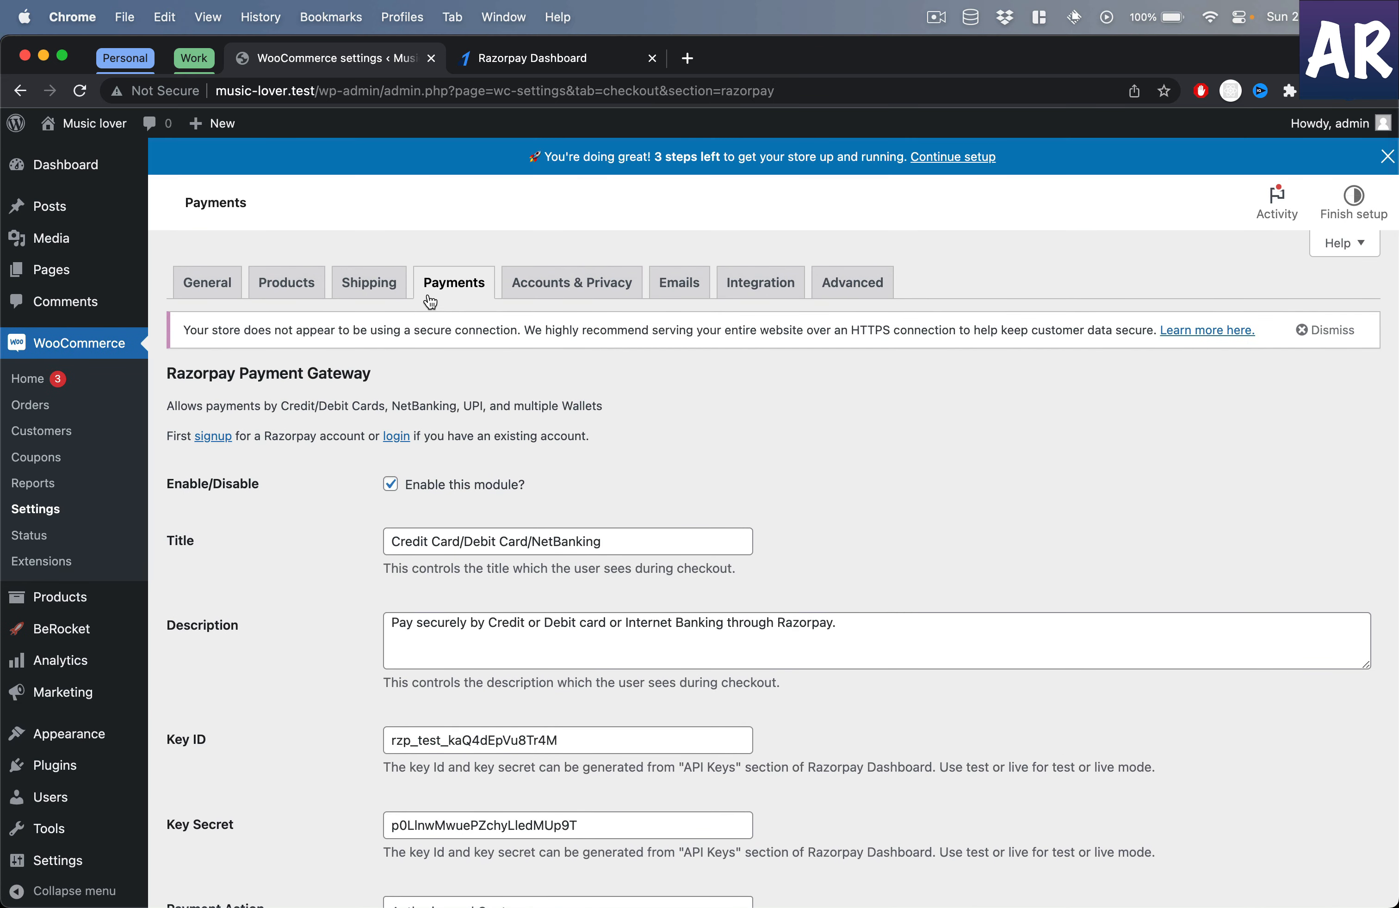
Move Razorpay above Cash on delivery in the payment methods list and save the changes.
click(469, 287)
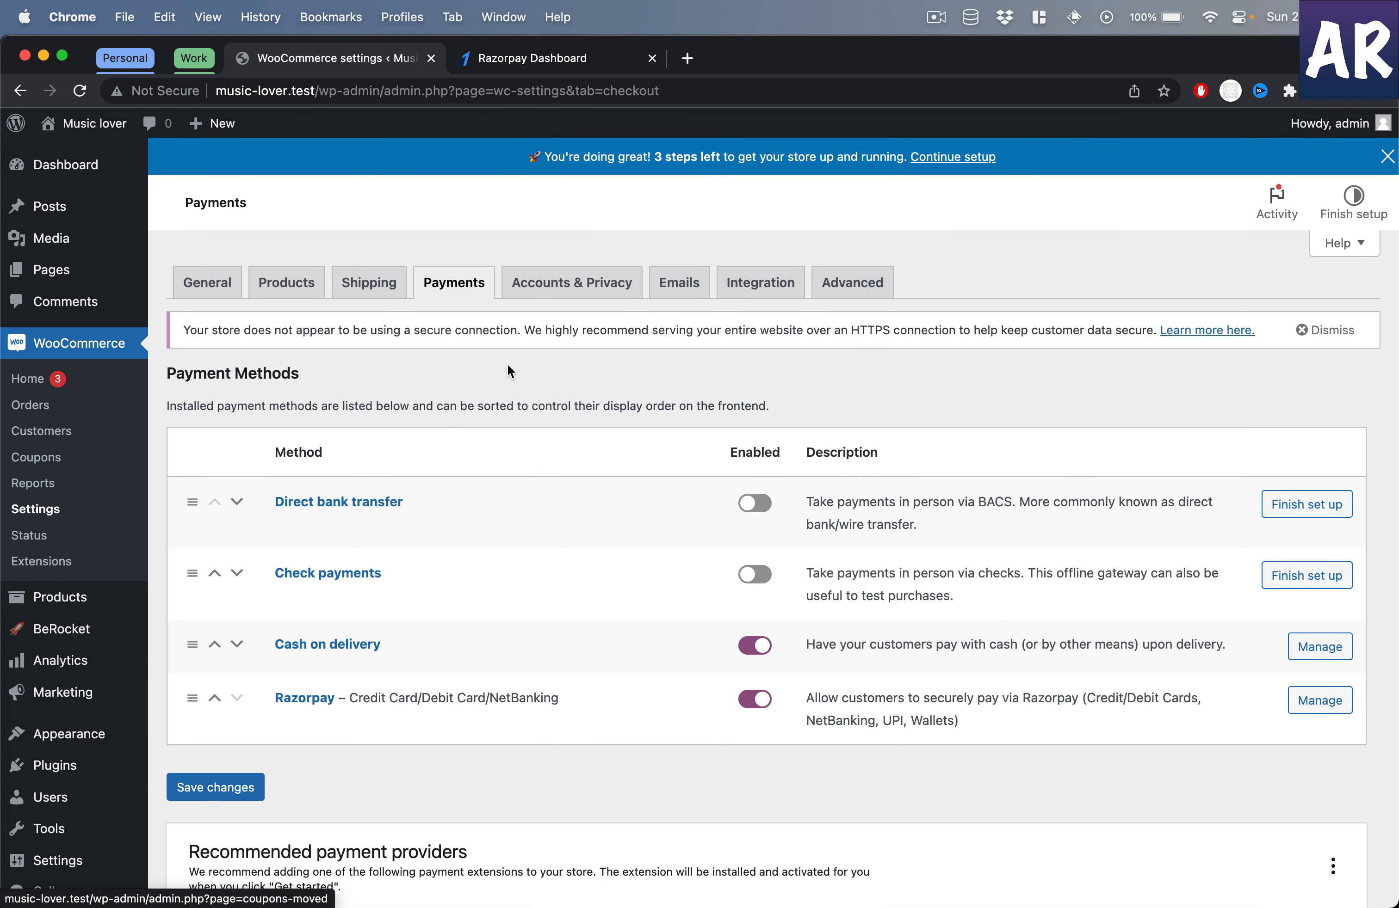
drag(187, 701, 192, 626)
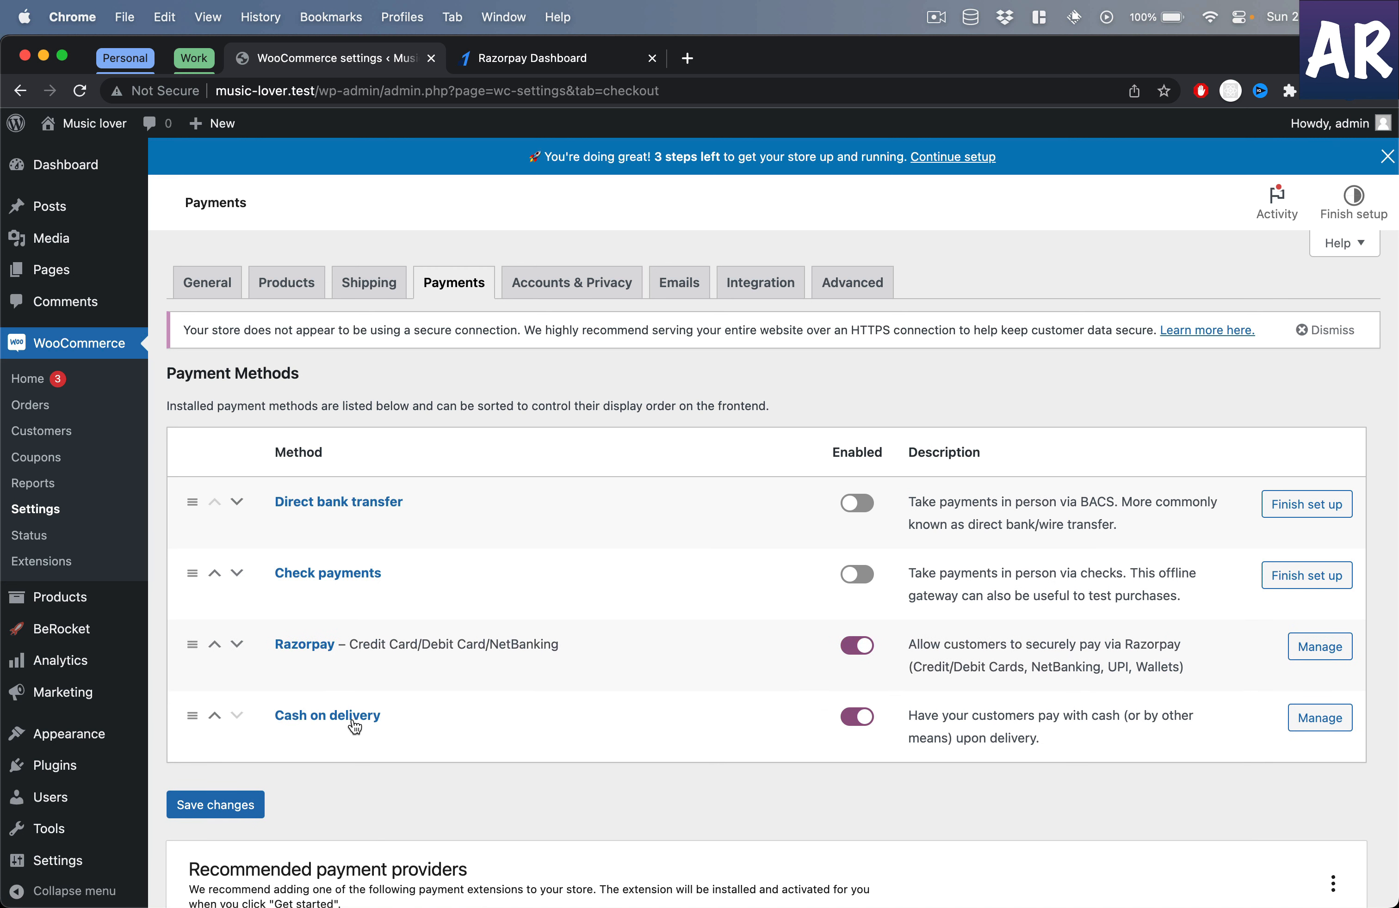
click(244, 803)
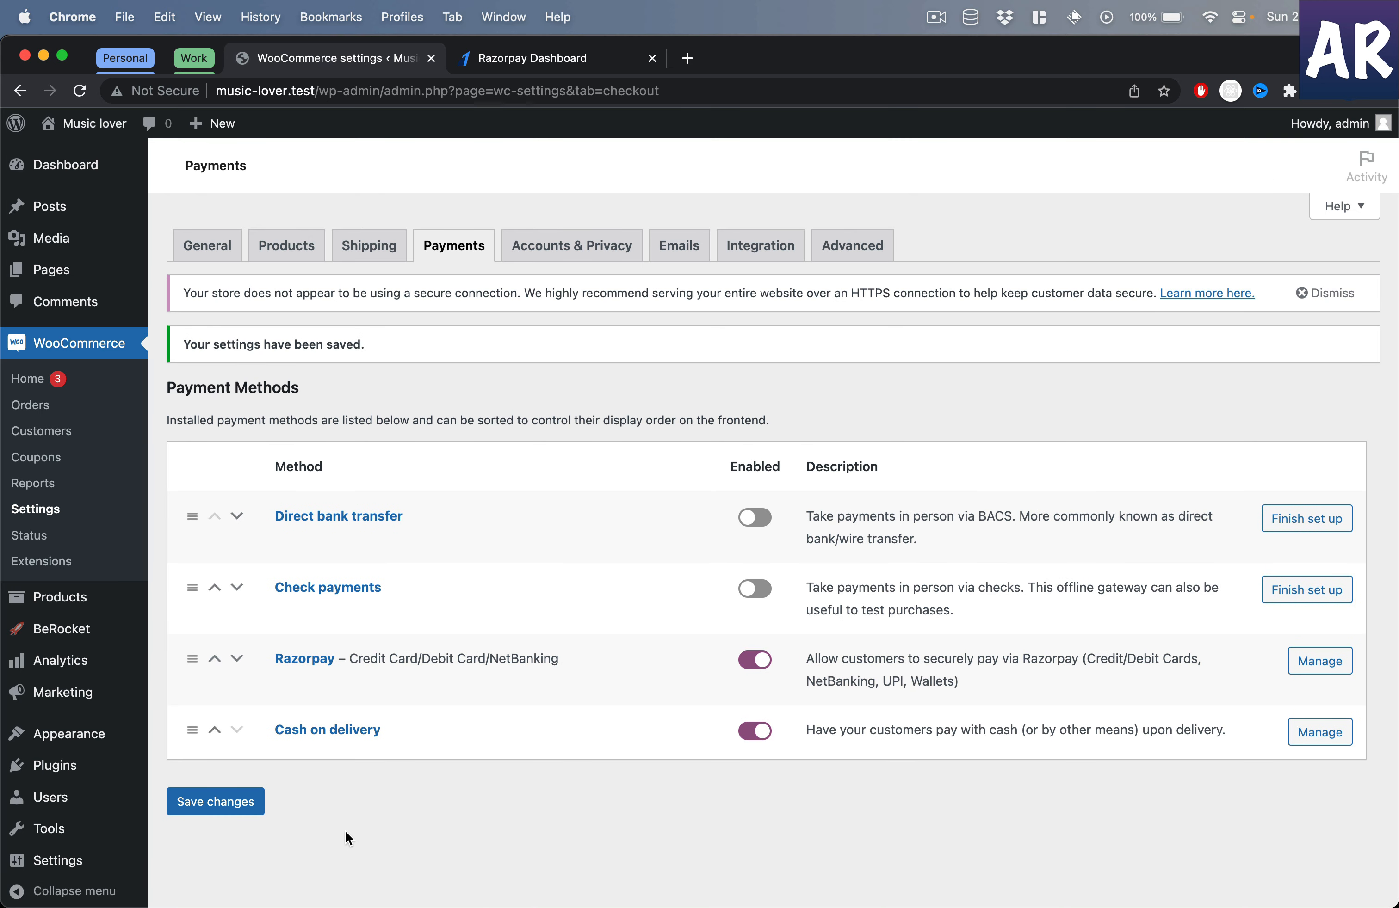
Reload the storefront checkout, select Credit Card/Debit Card/NetBanking as the payment method and place the order.
key(super+grave)
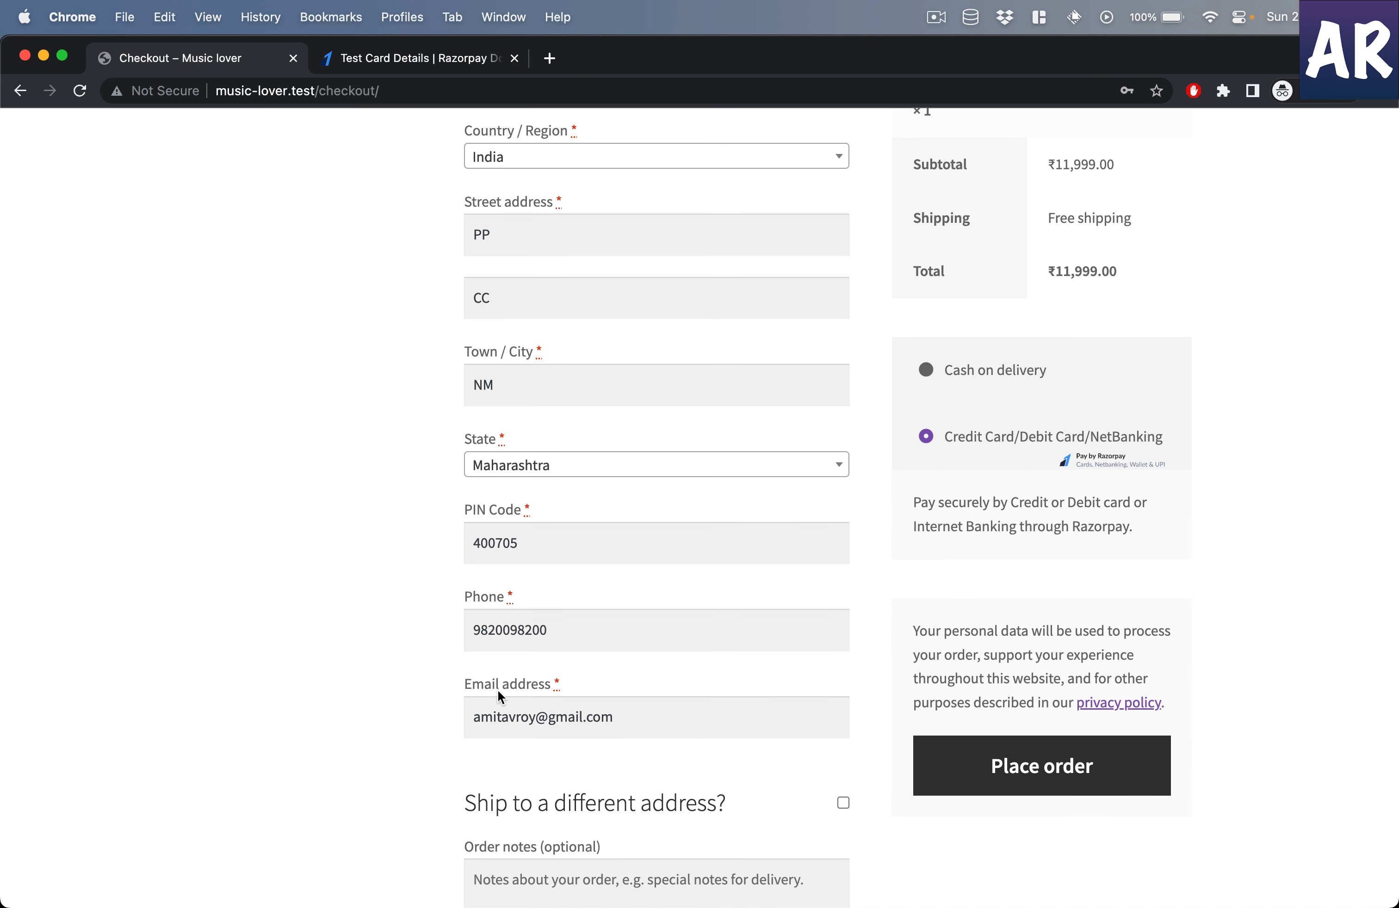
key(super+r)
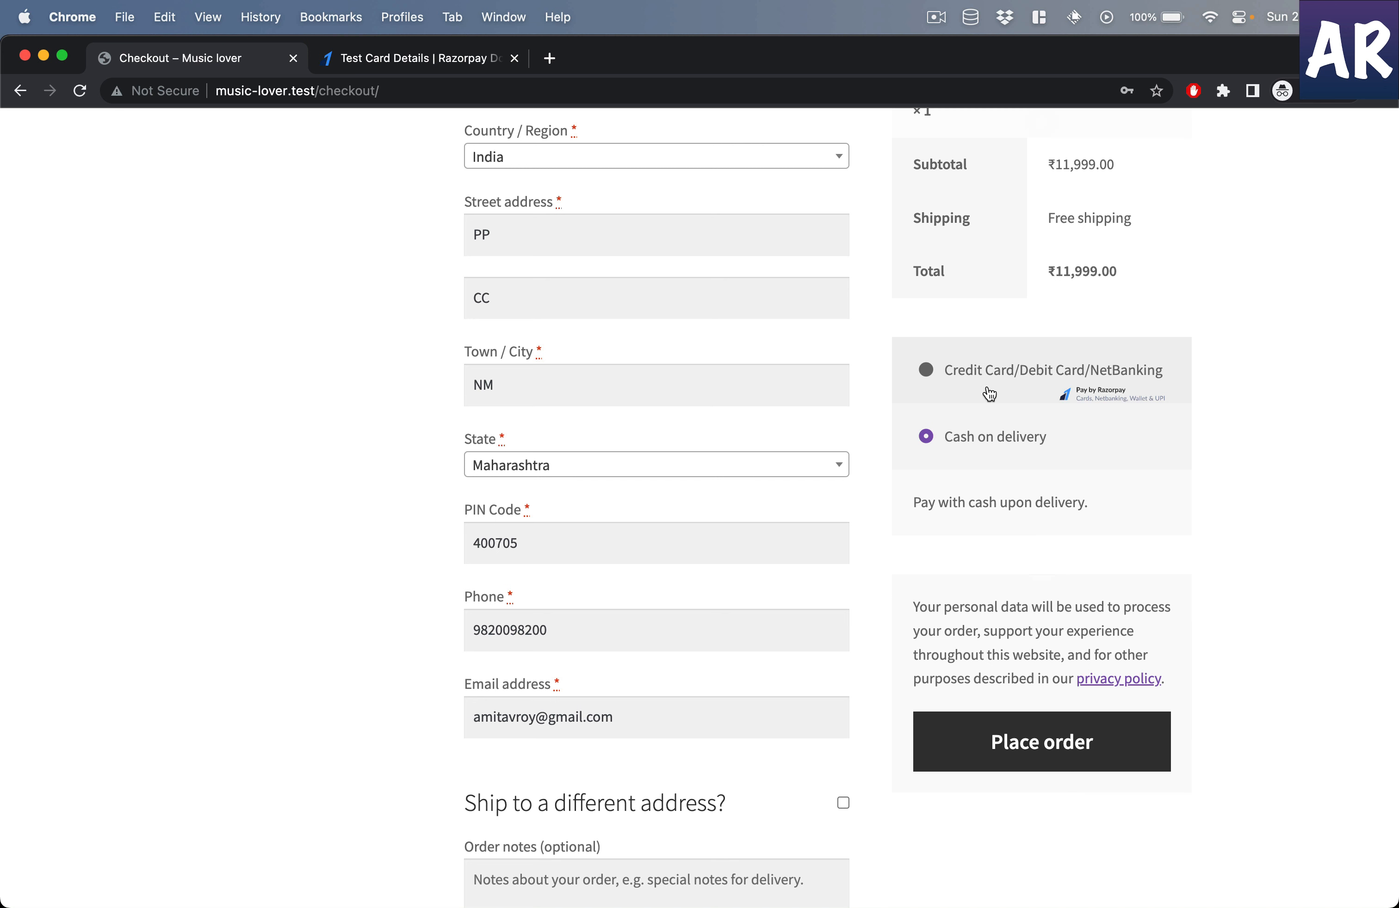
click(989, 394)
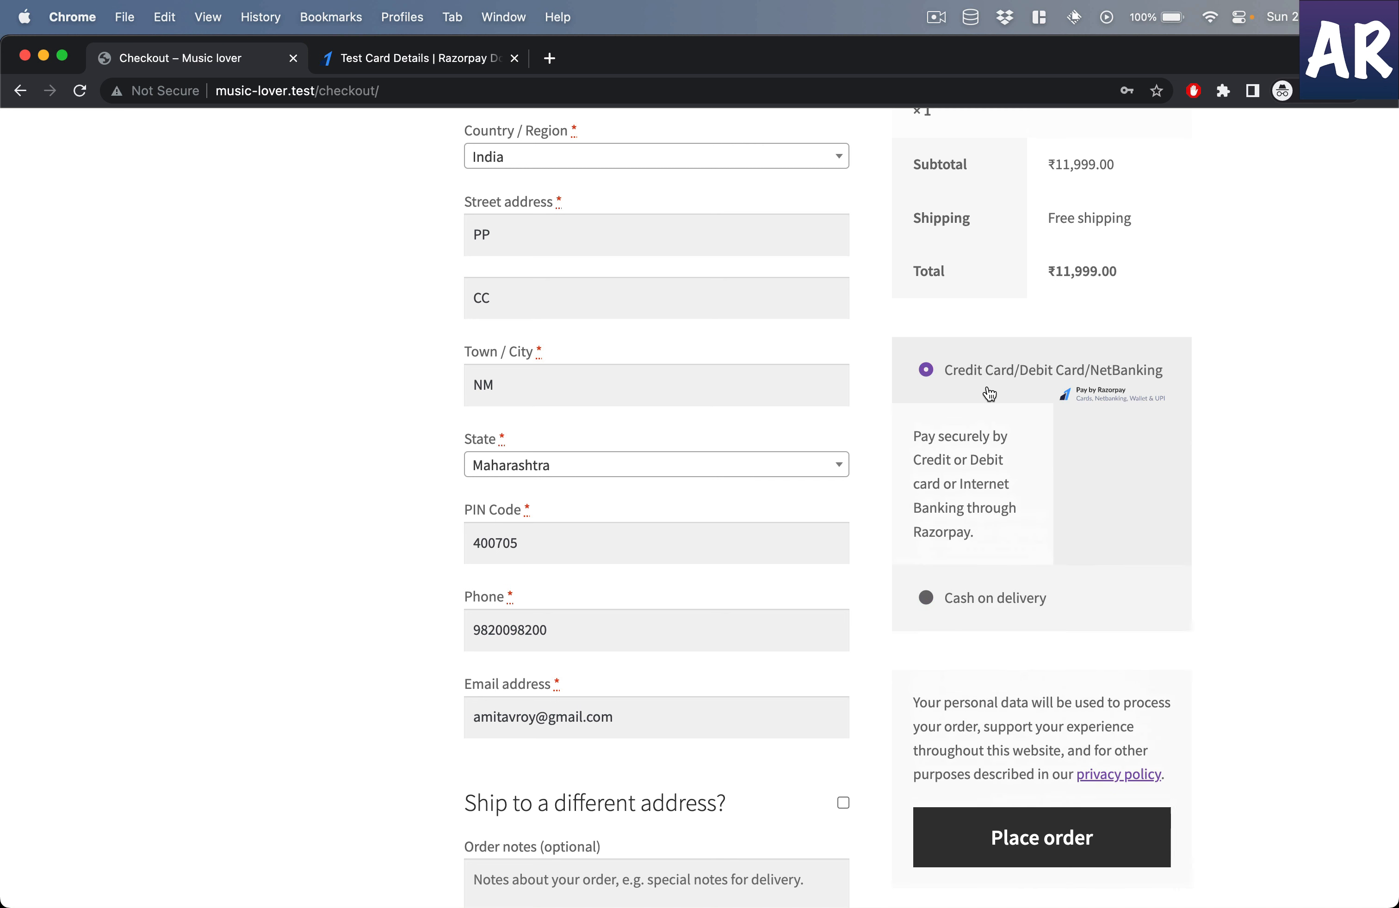
click(1038, 785)
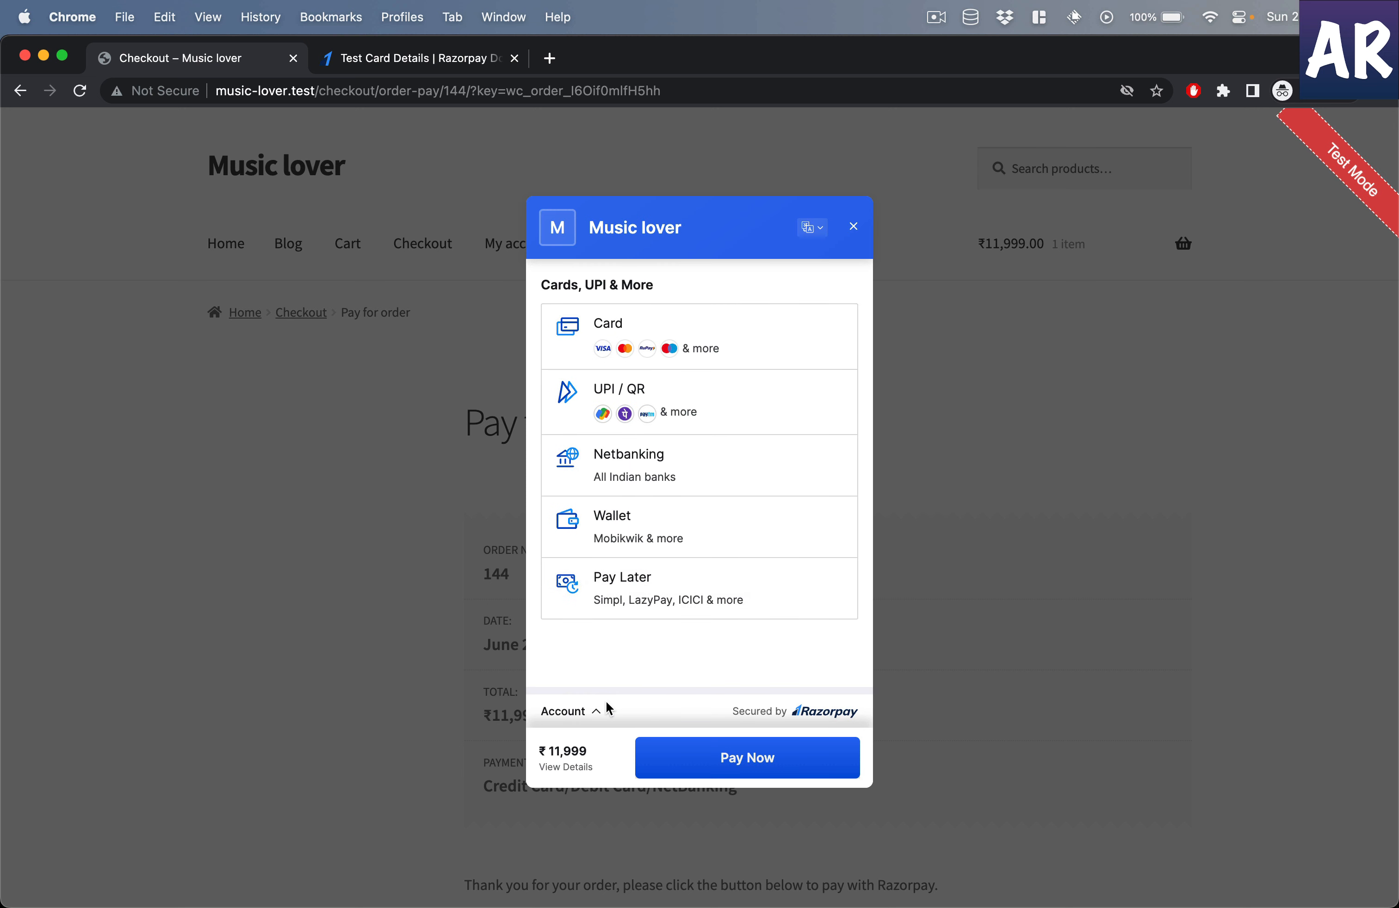
Pay by card in the Razorpay window, entering the Visa test card number, expiry 08/24 and a random CVV.
click(723, 321)
click(663, 341)
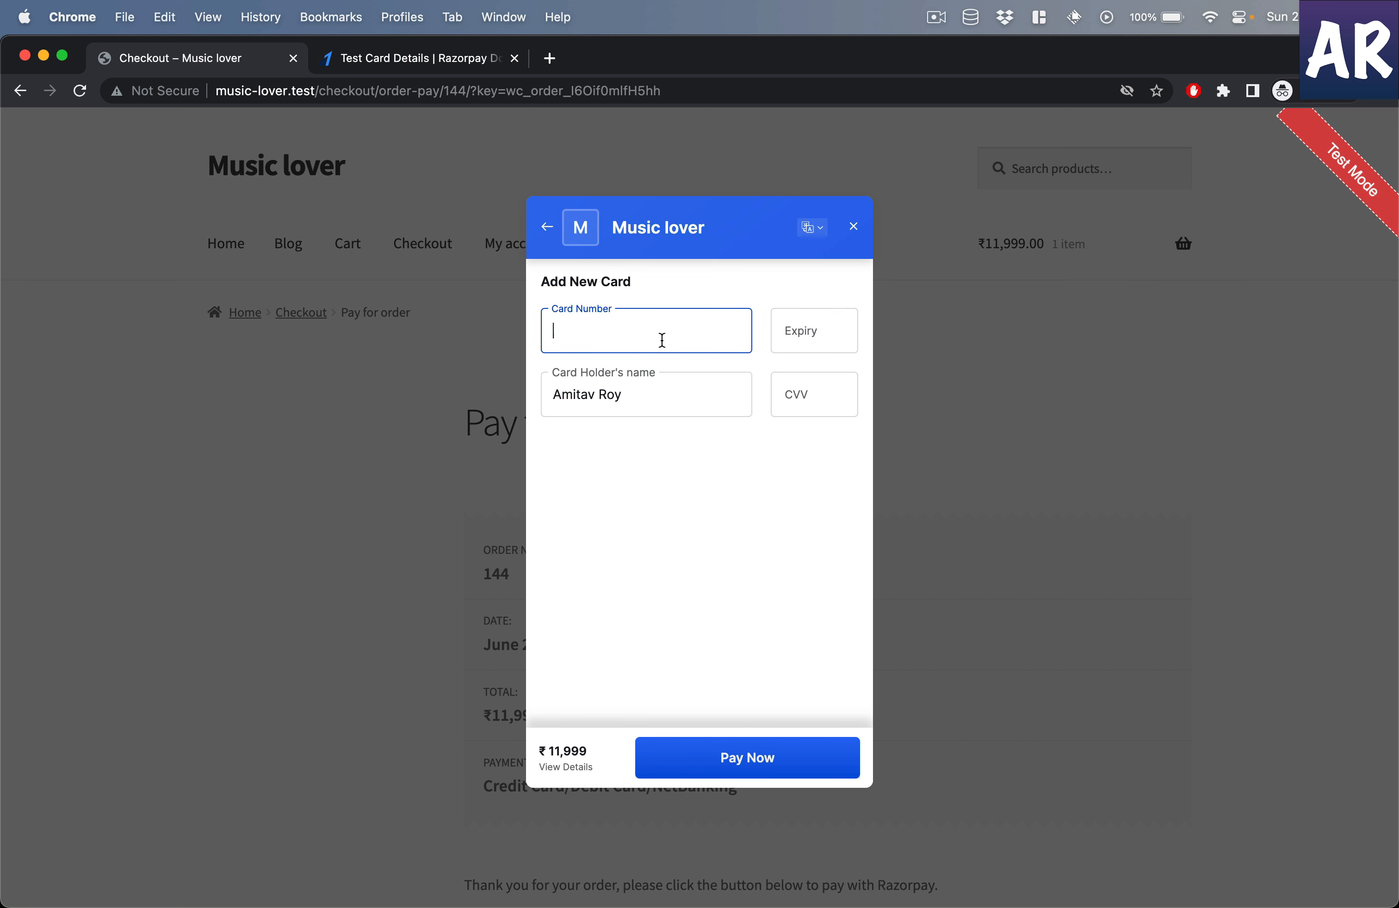
text(4111 1111 1111 1111)
click(803, 319)
text(08 / )
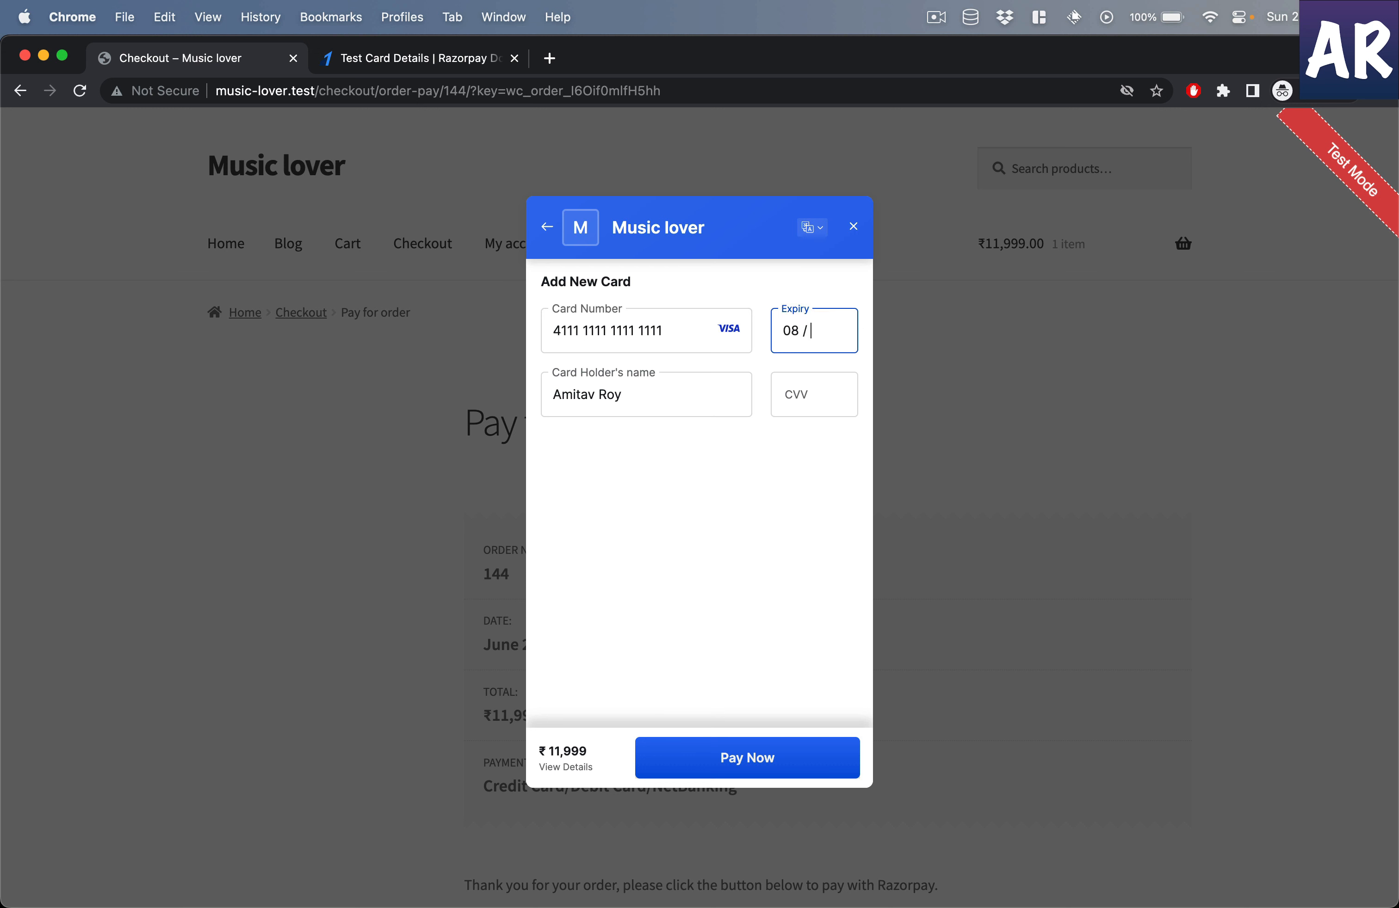
text(24)
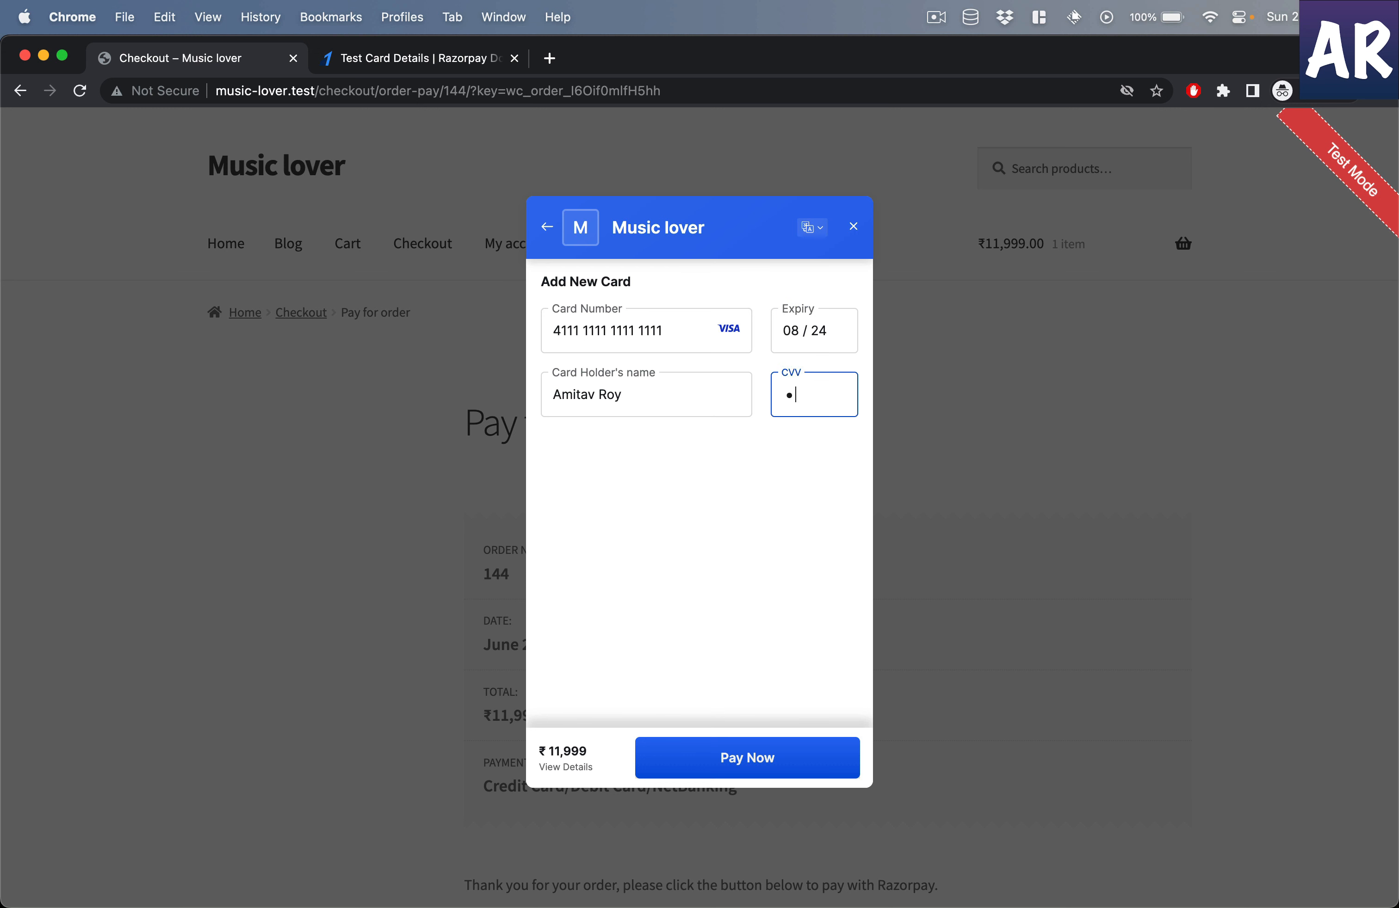
click(732, 772)
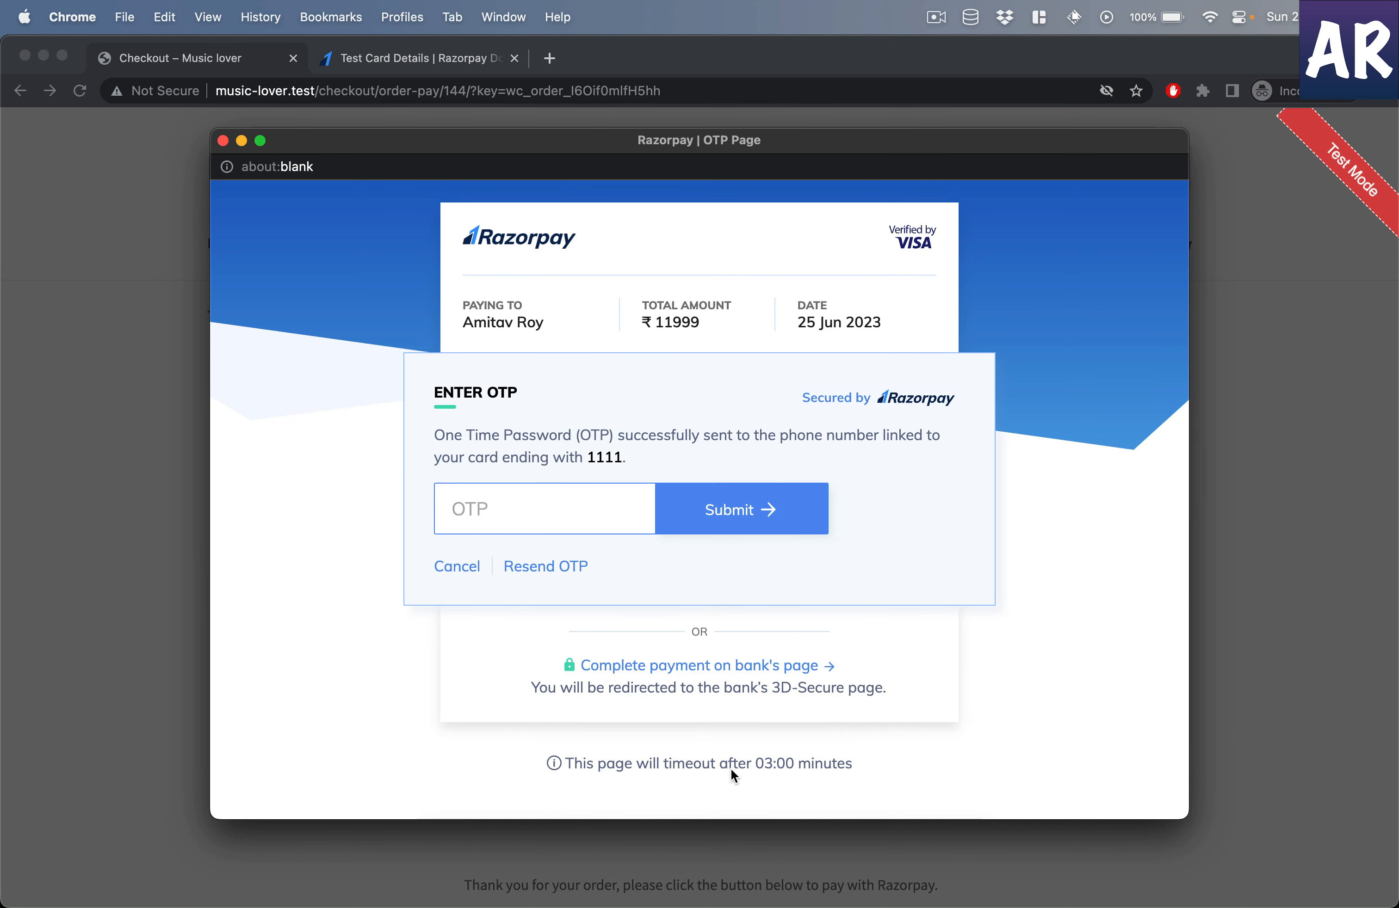
Enter a random four-digit OTP on the Razorpay verification page, submit it and review the order confirmation.
text(1111)
click(760, 523)
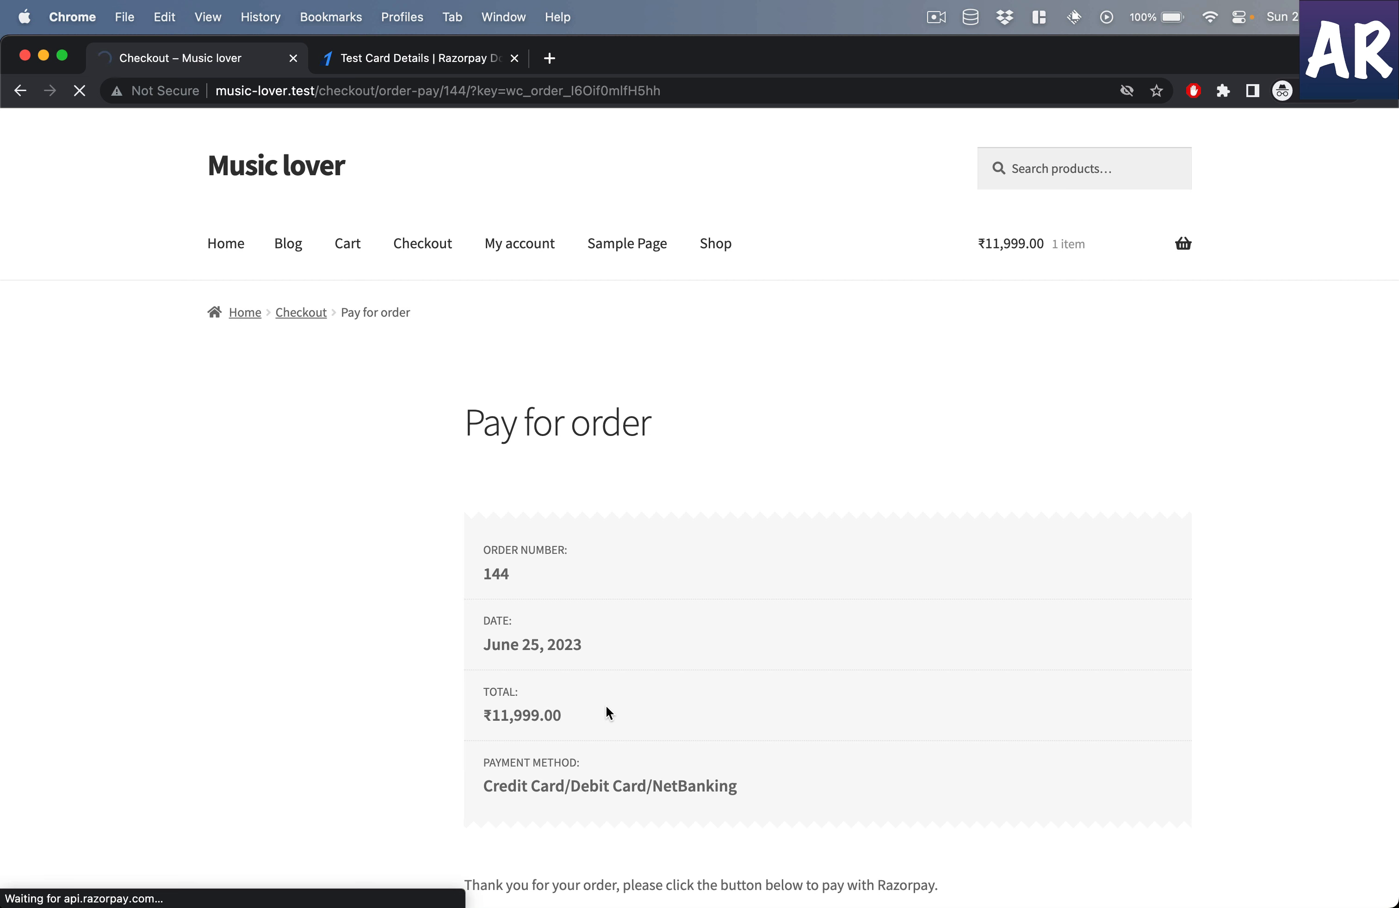
scroll(605, 707, down, 3)
scroll(610, 712, down, 2)
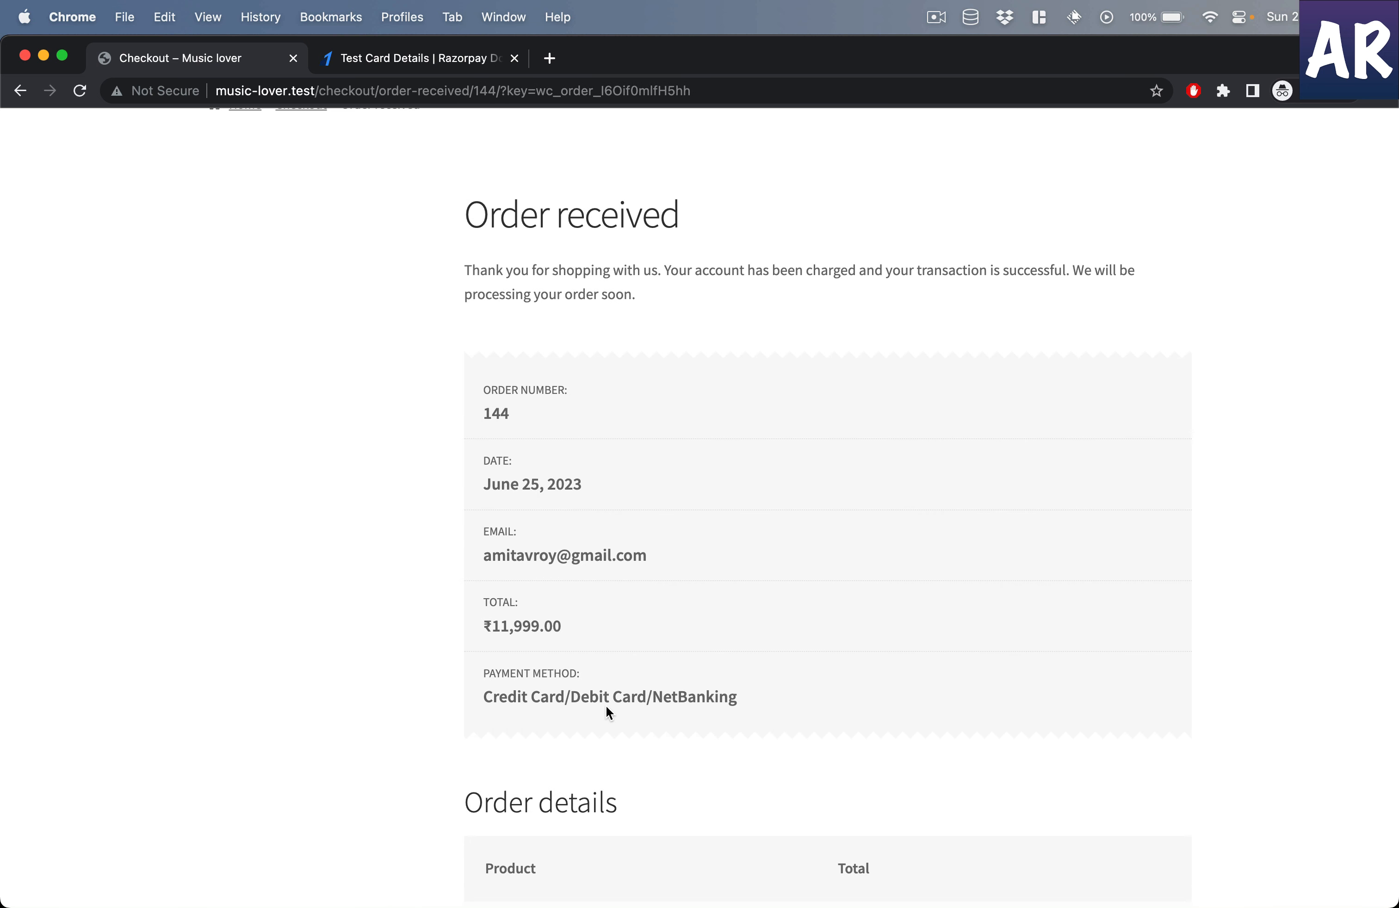
Switch to the WooCommerce admin's order list and open the newest order, marked Processing, to check its payment notes.
key(super+grave)
scroll(605, 706, down, 3)
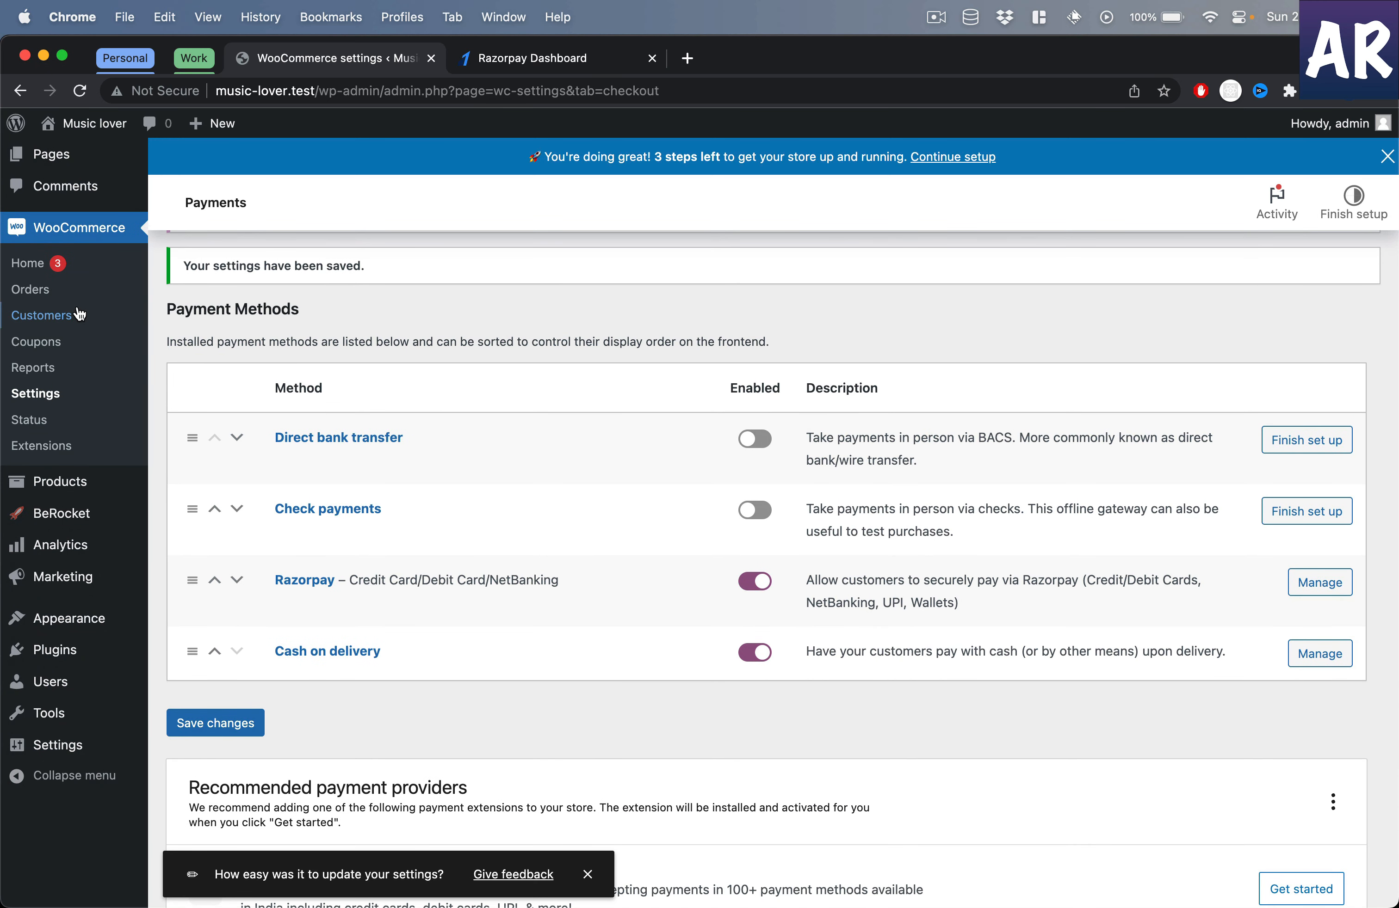
click(35, 292)
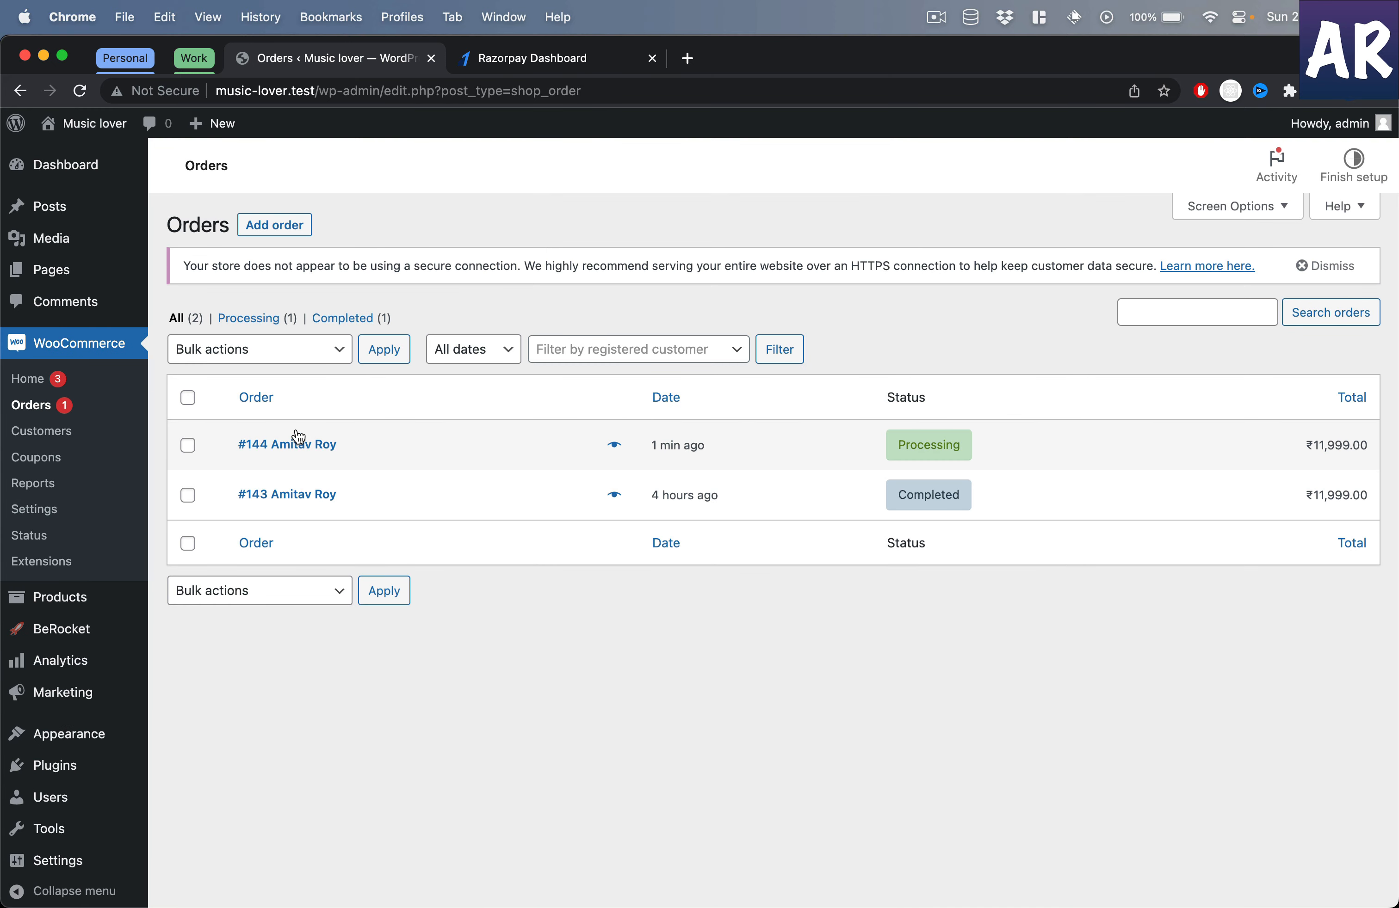
mouse_move(953, 491)
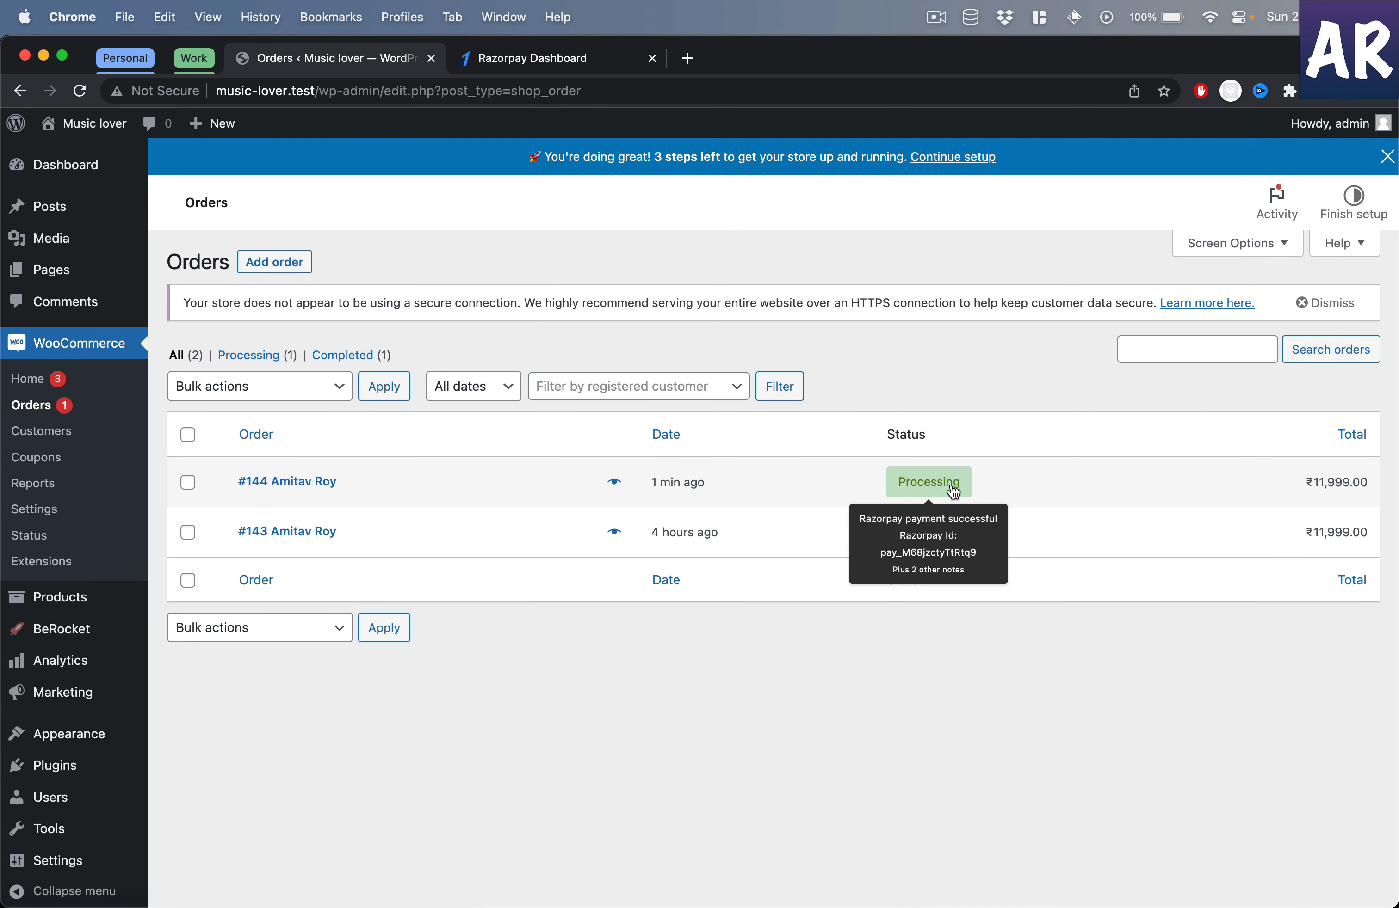
click(942, 491)
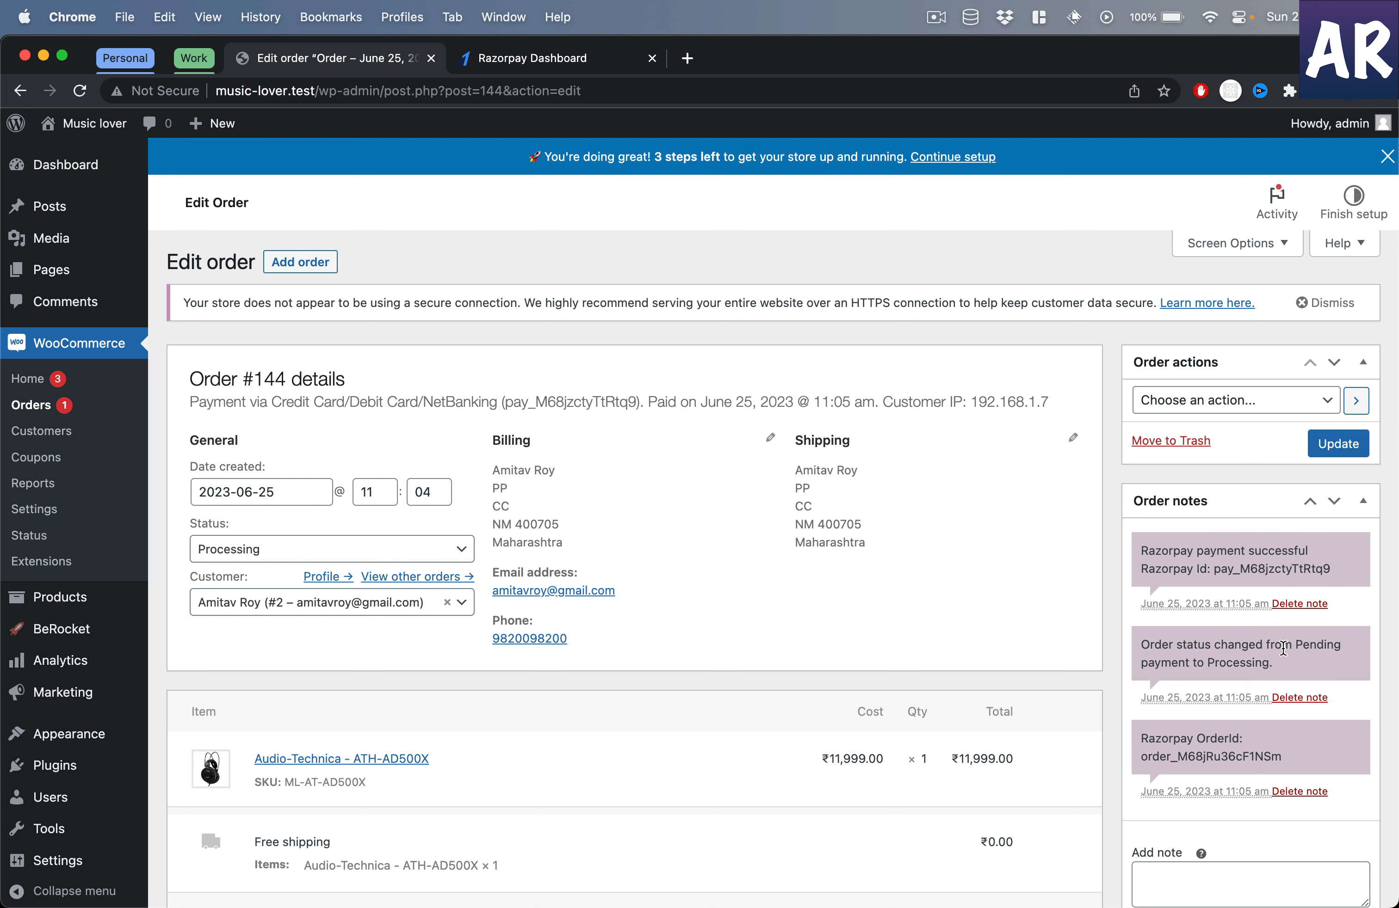
Review the WooCommerce order's notes, purchased item, payment totals and custom fields.
scroll(1232, 665, down, 2)
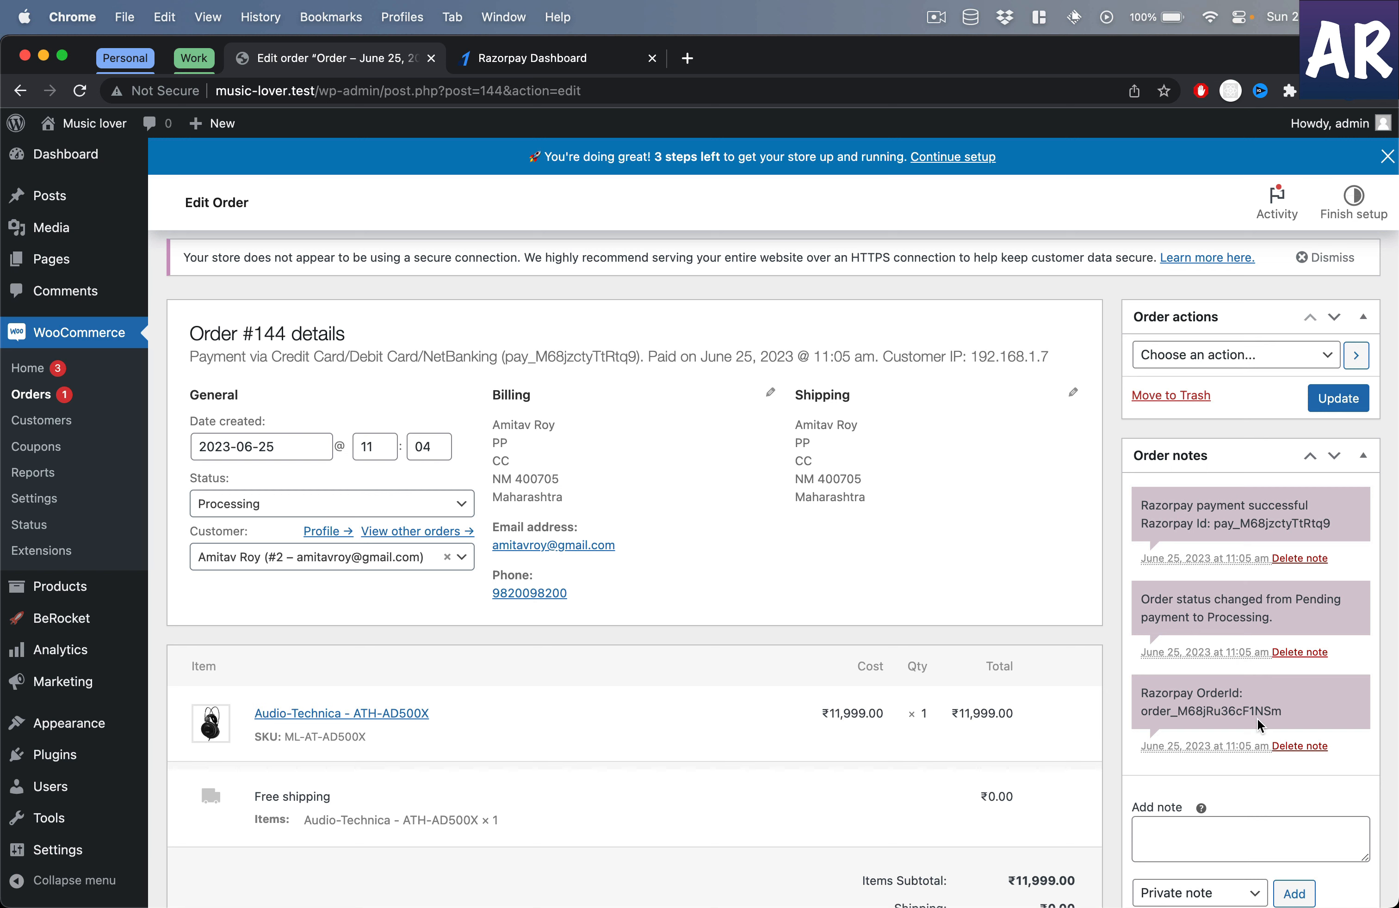
scroll(472, 502, down, 5)
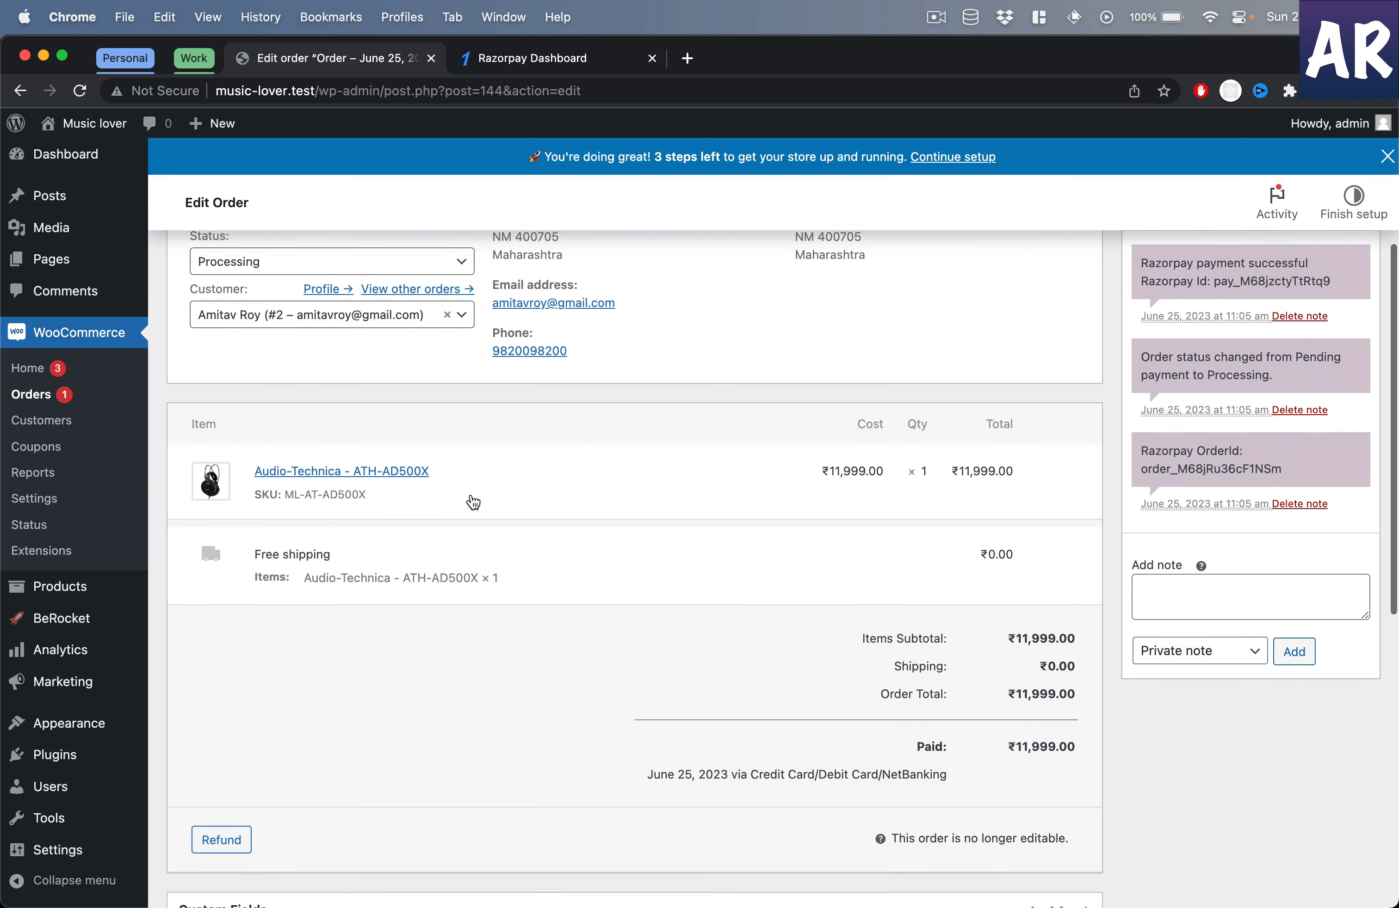
scroll(430, 623, down, 6)
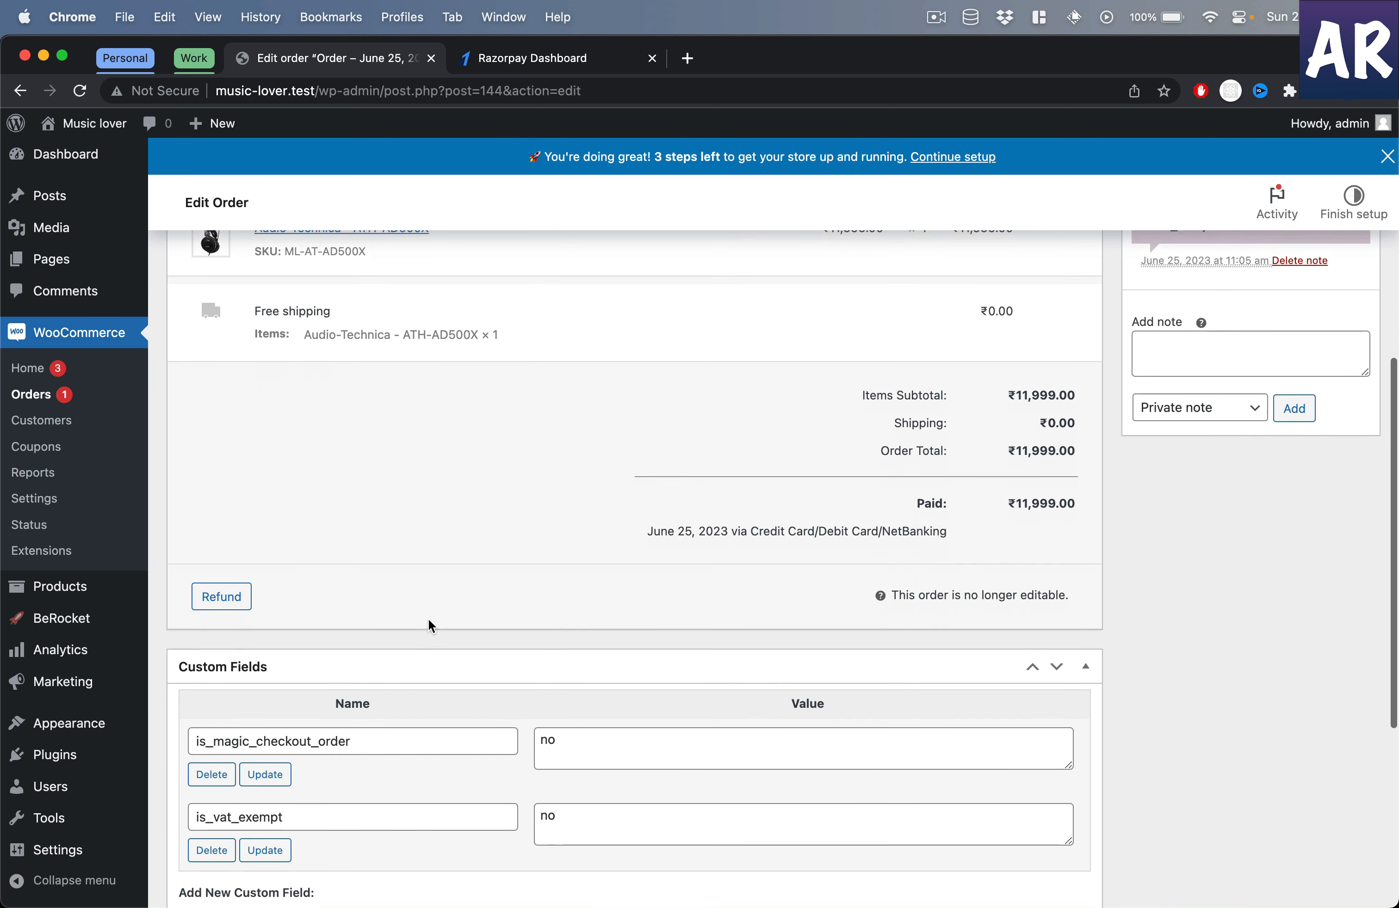
Switch to the Razorpay dashboard, close the New Key dialog and accept the alert about the key secret's one-time display.
click(509, 64)
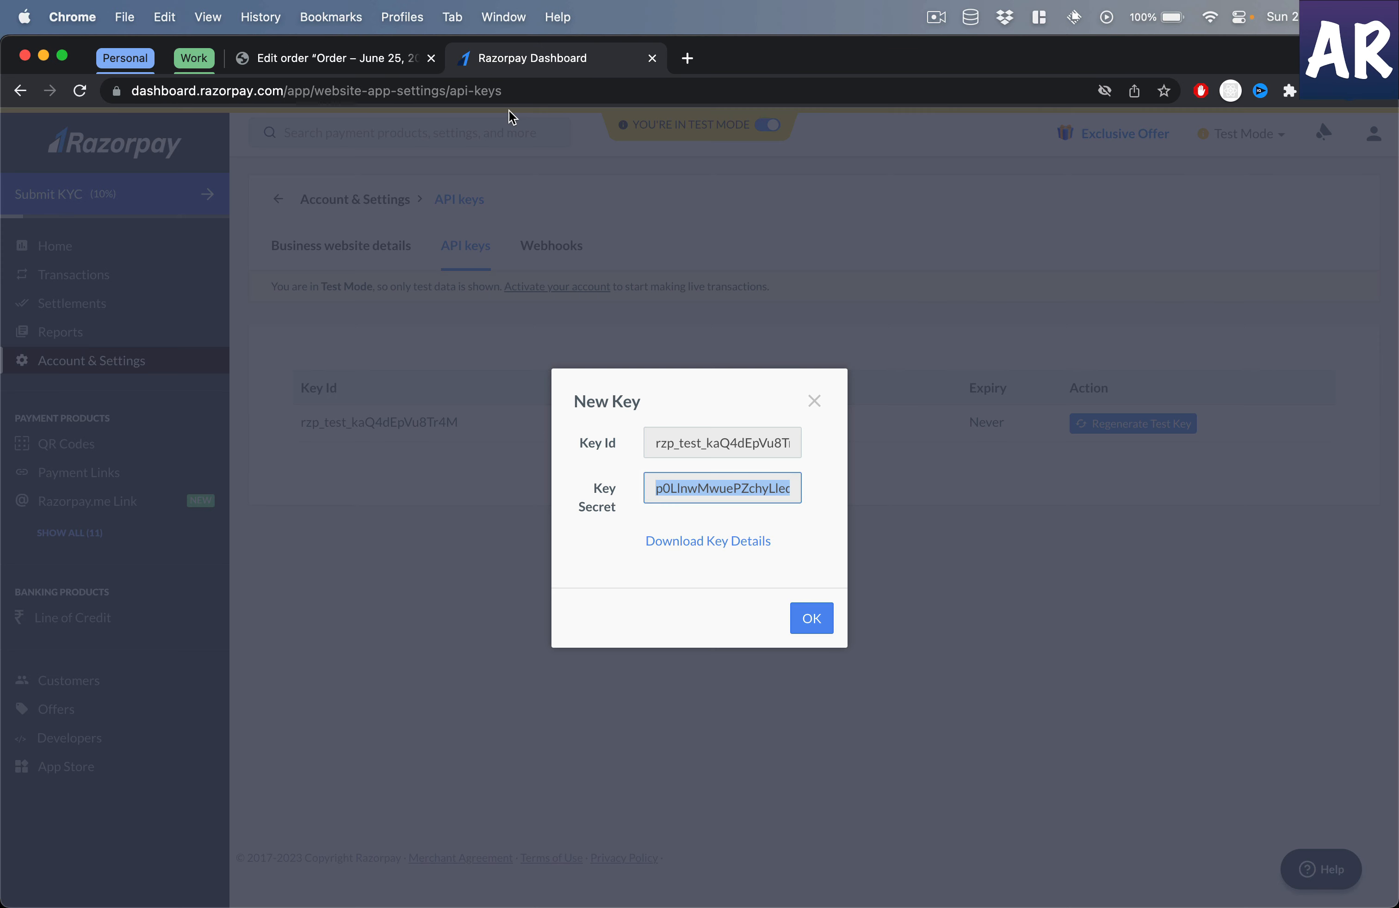
click(824, 617)
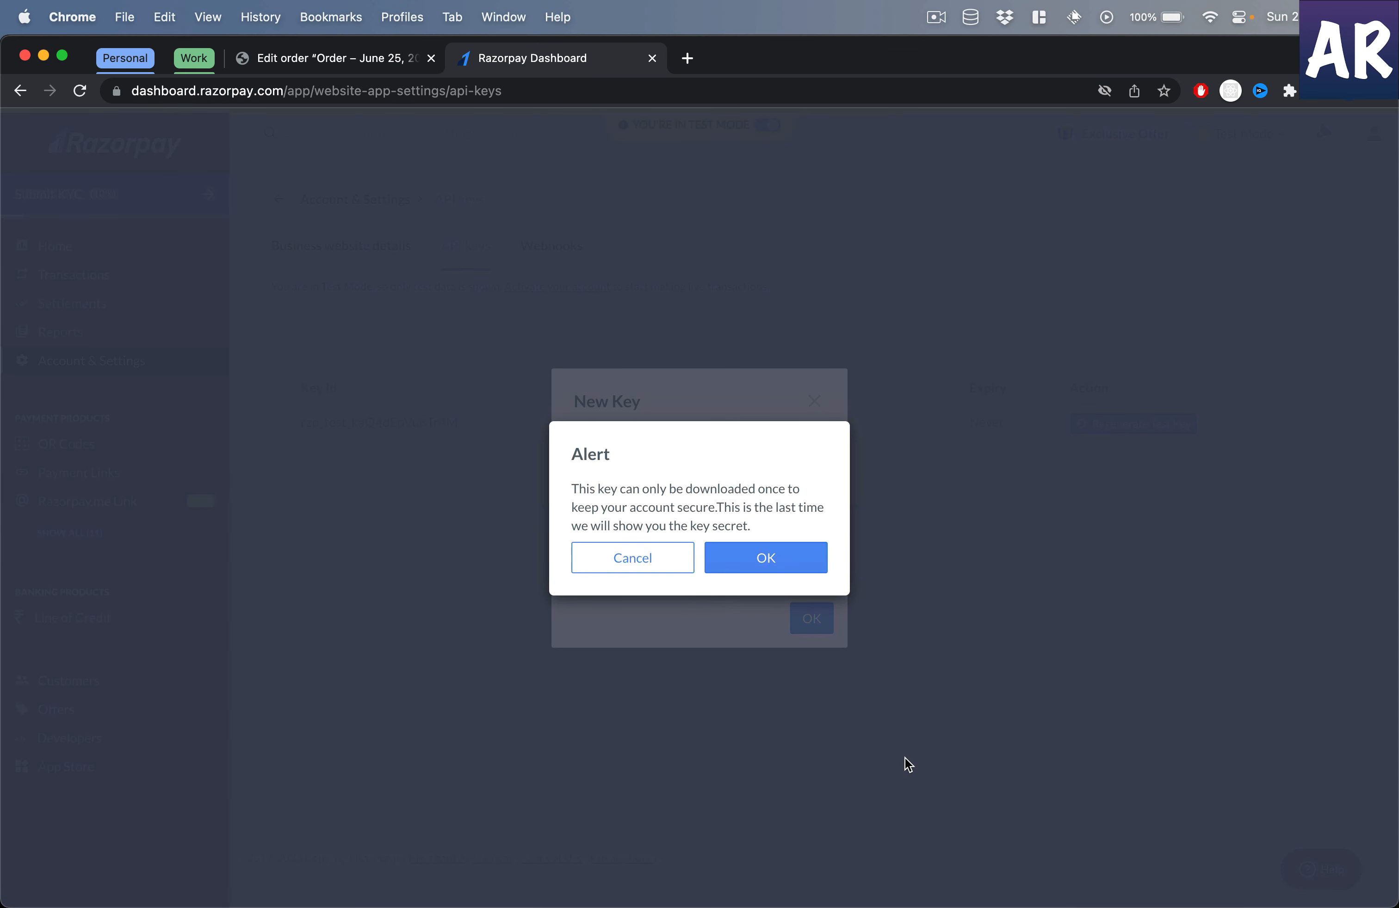
click(714, 556)
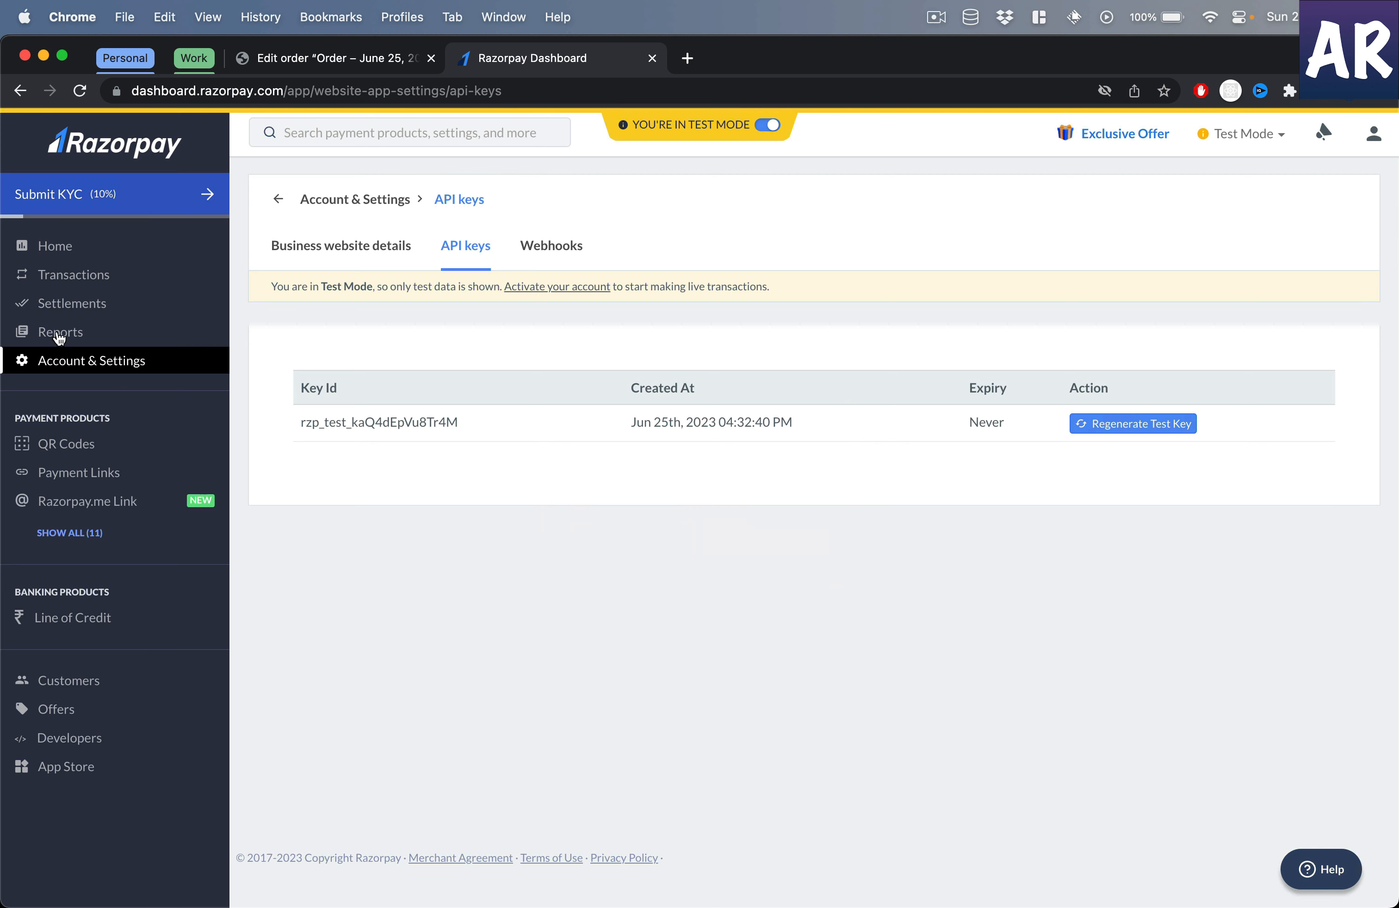
Open the Razorpay Home dashboard and examine the payment volume, number of payments and Payment Insights.
click(53, 259)
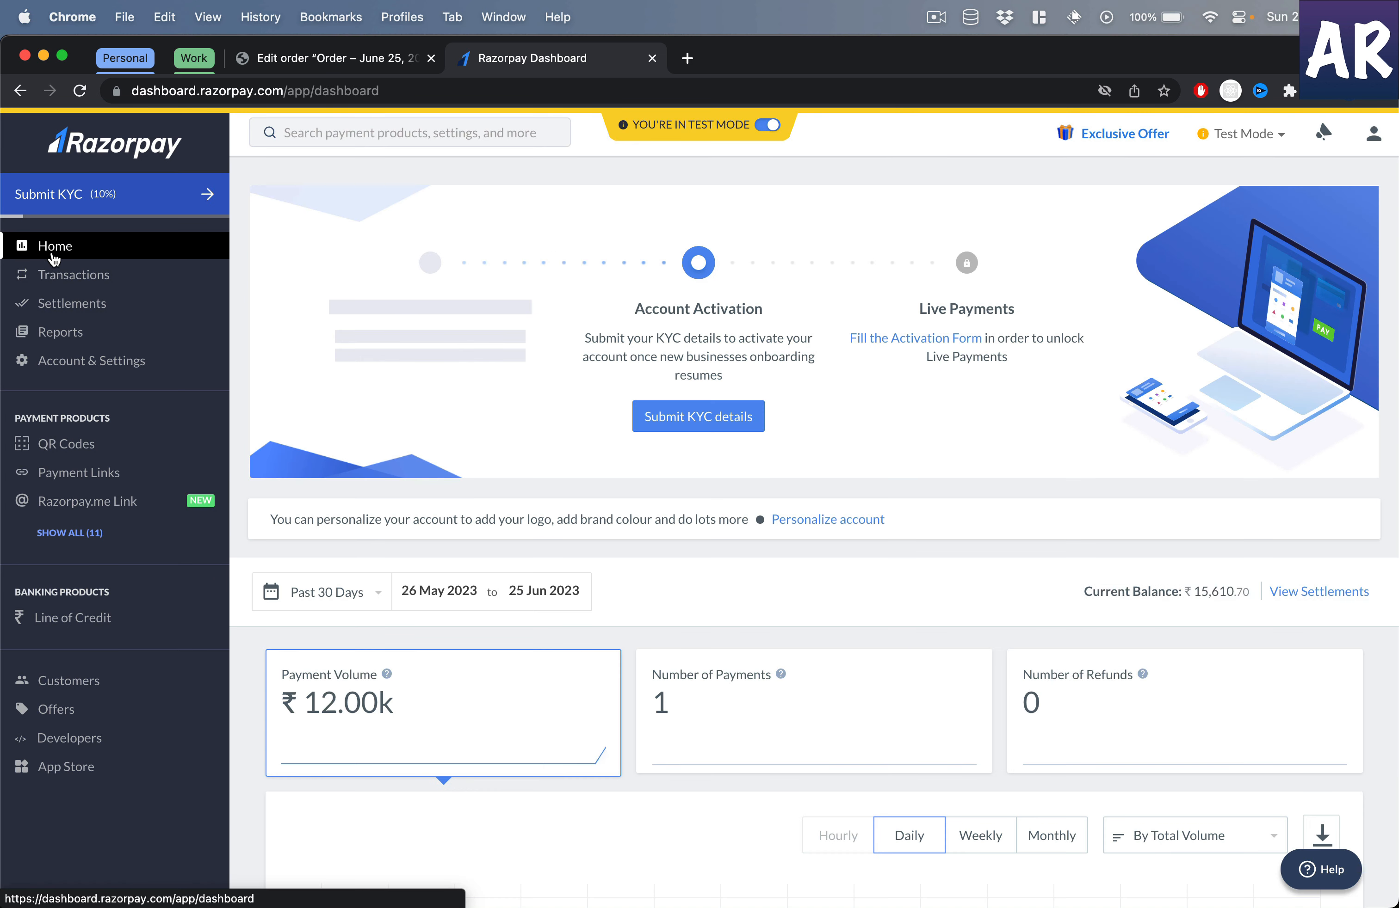
scroll(354, 487, down, 5)
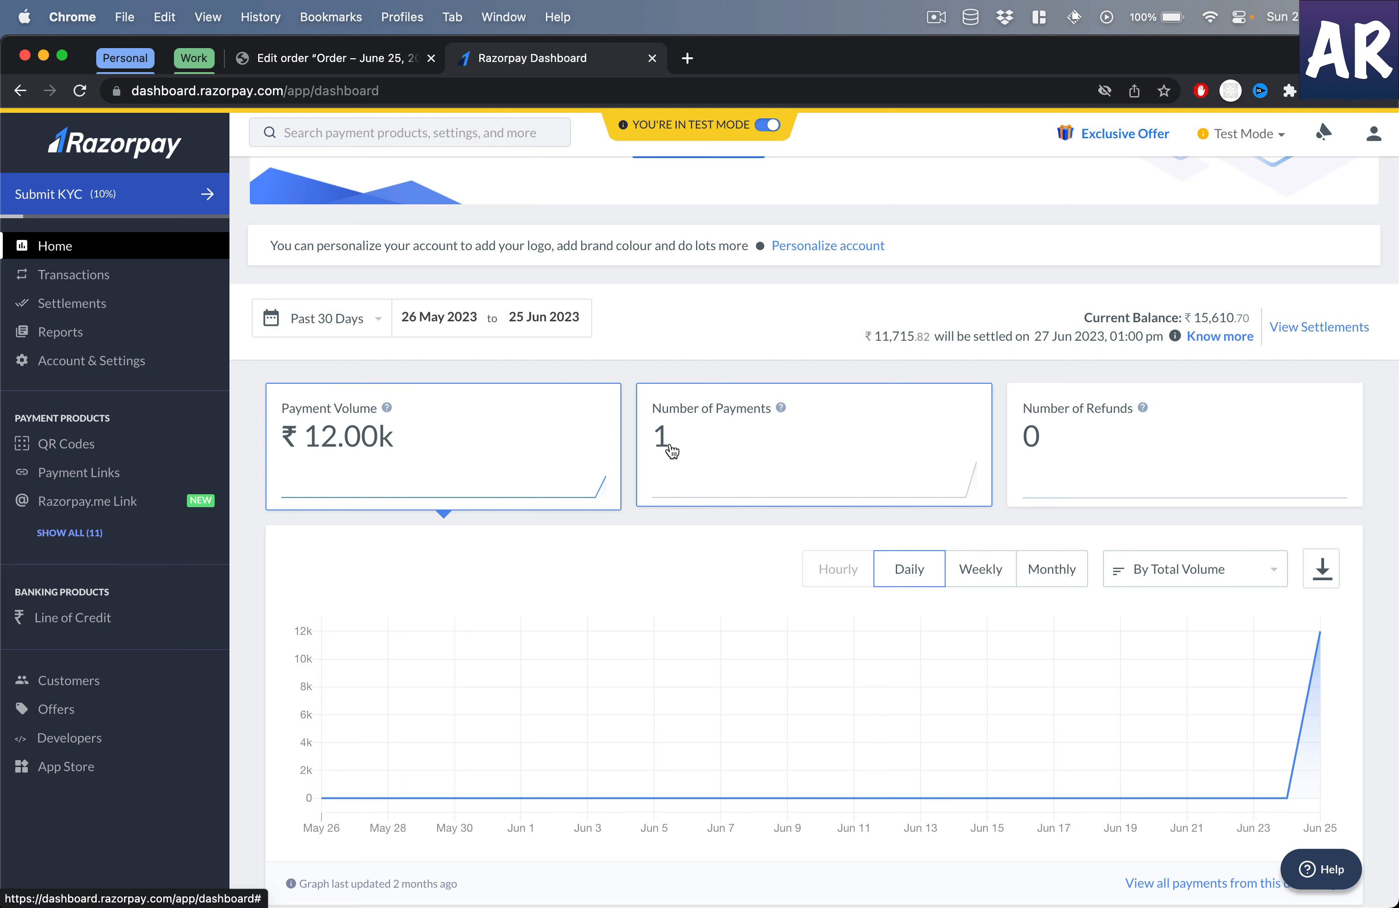
scroll(671, 590, down, 9)
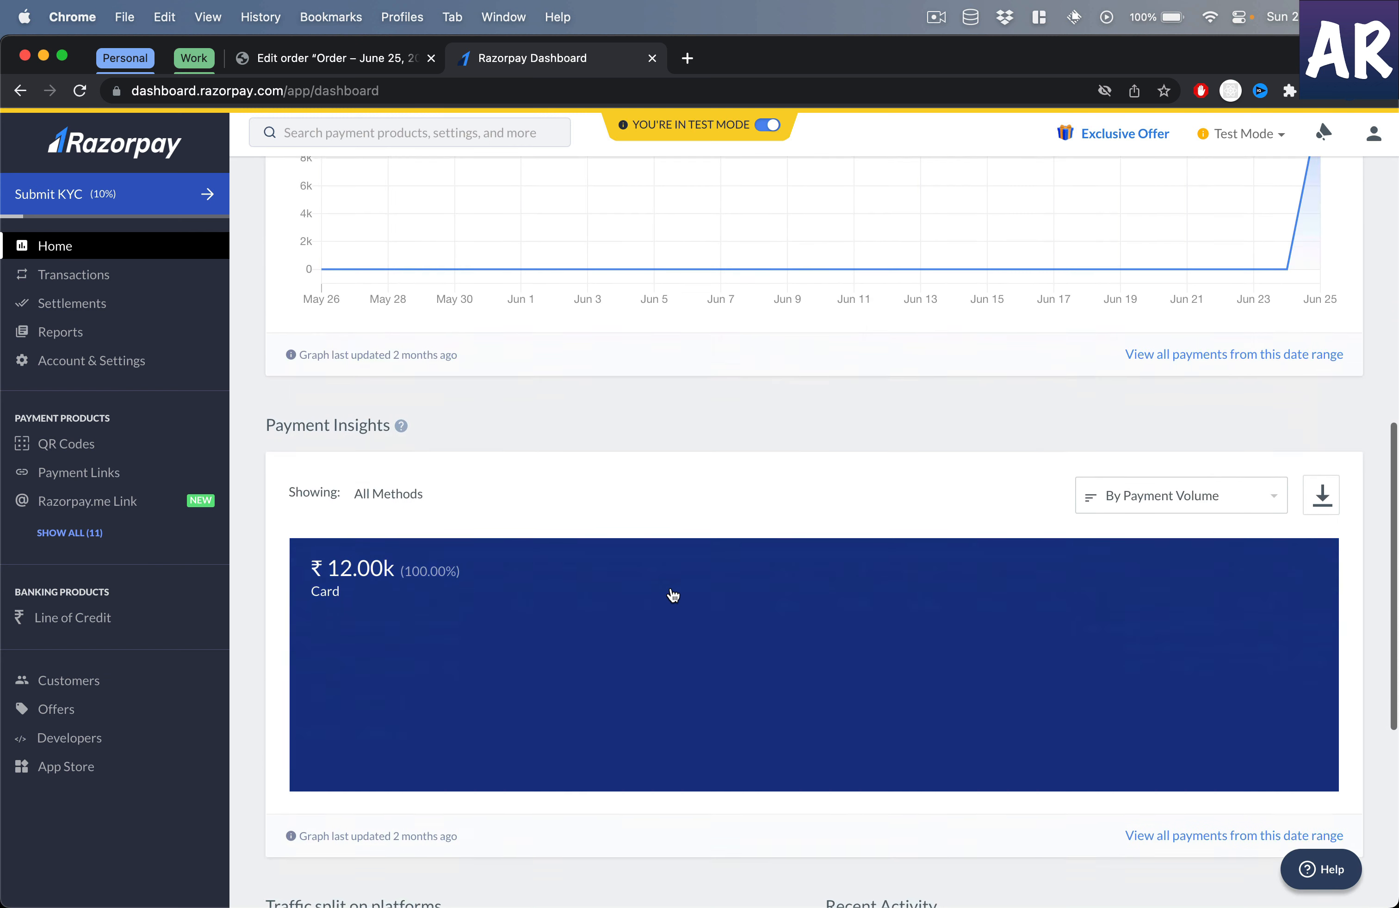
scroll(669, 593, up, 4)
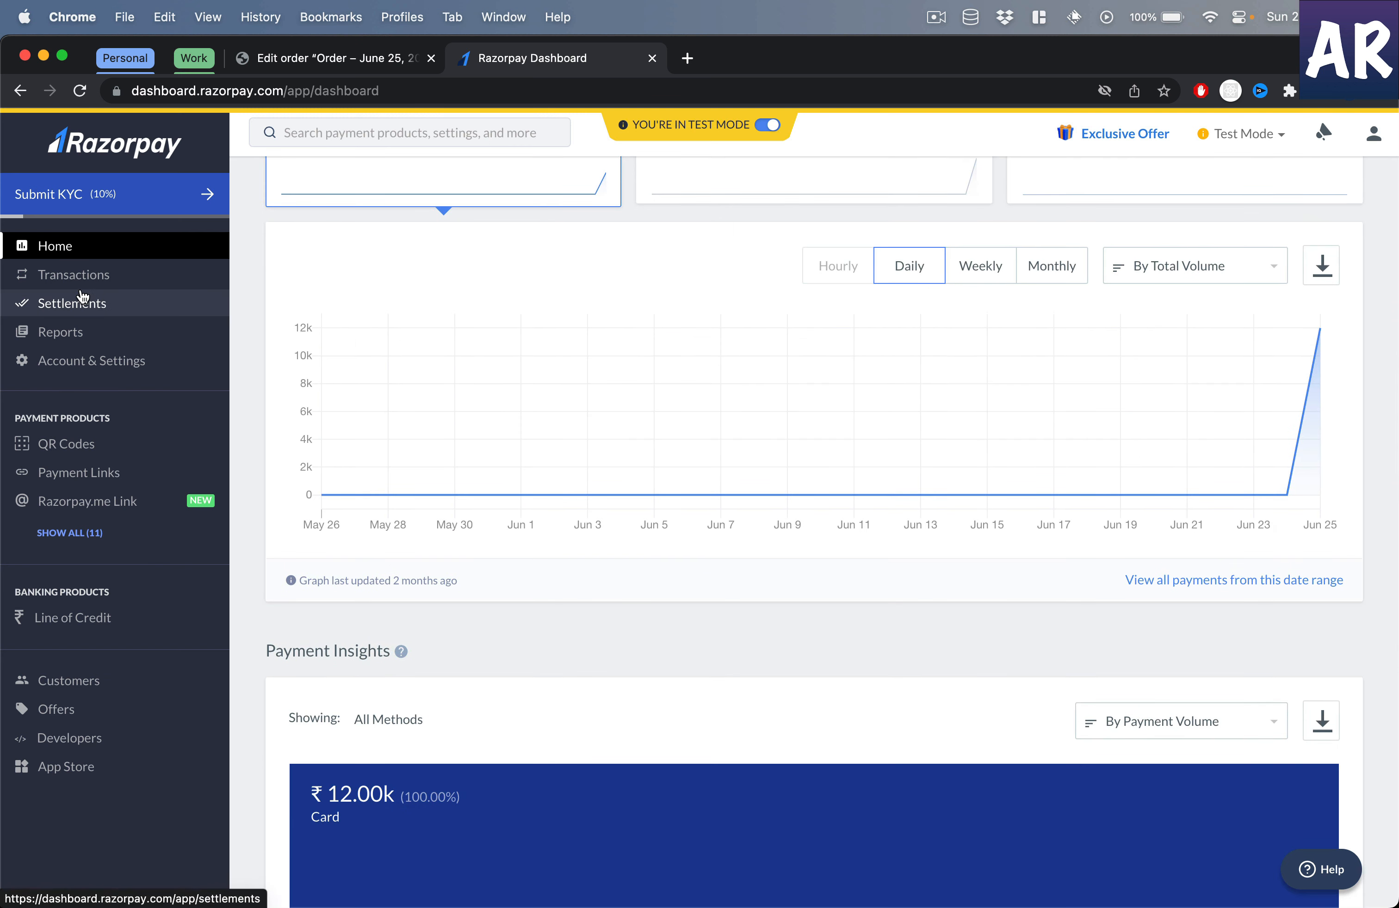
Open the Razorpay Transactions list and compare the test payment's ID with the Razorpay Id in the WooCommerce order notes.
click(88, 276)
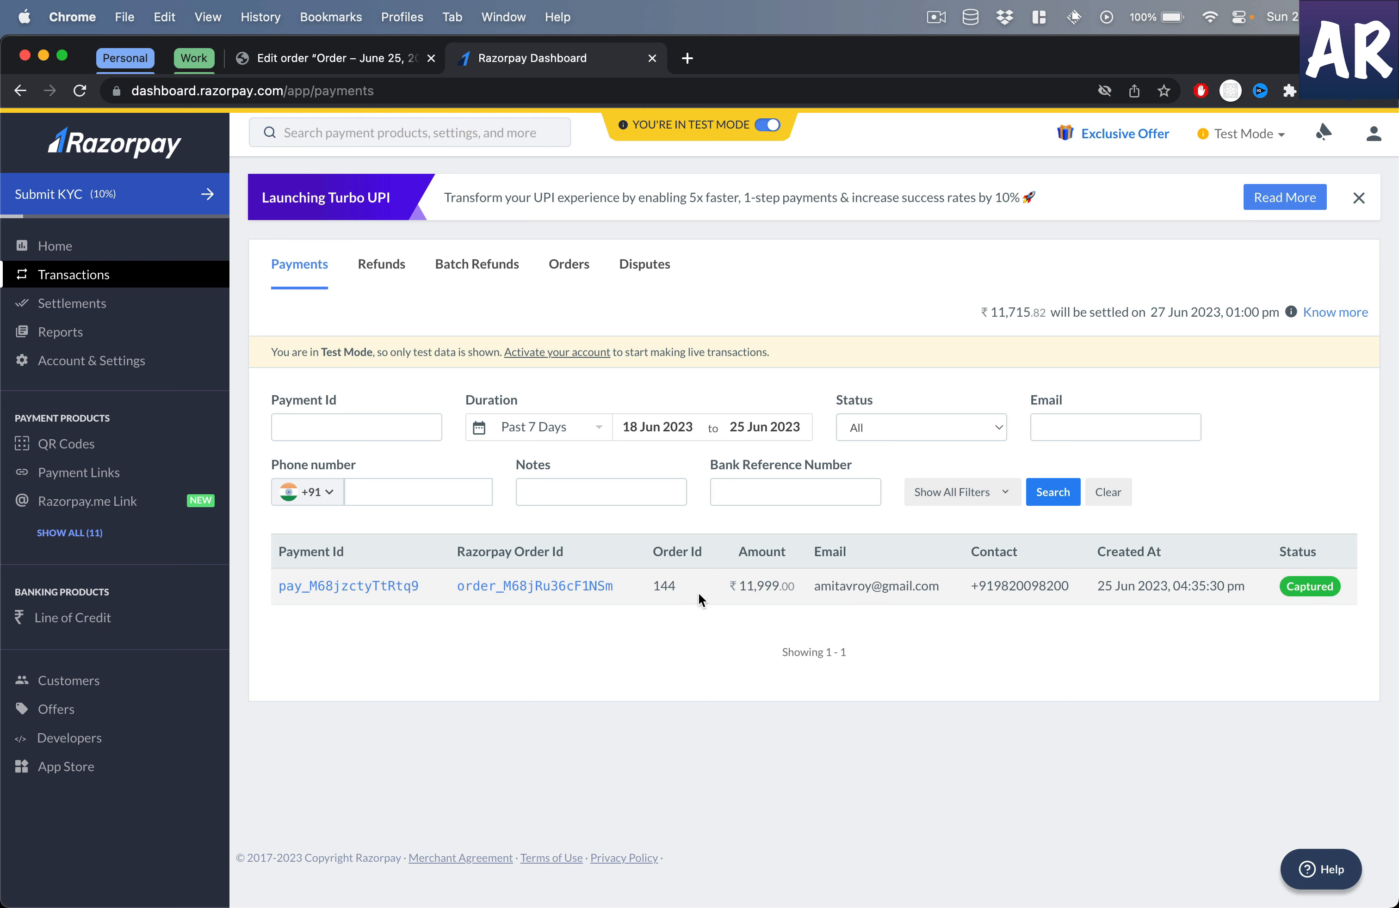
click(314, 64)
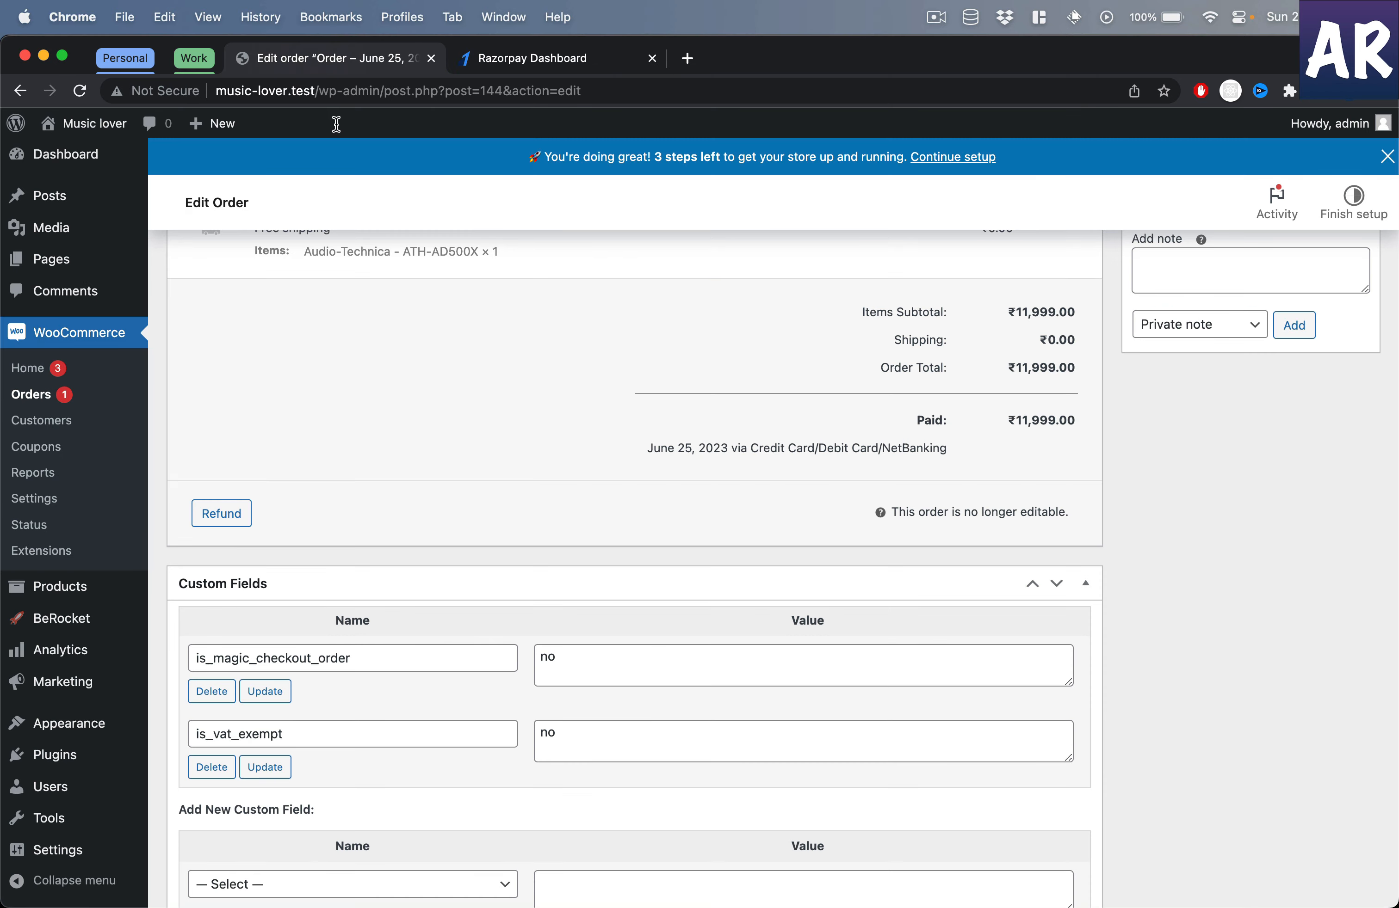
scroll(845, 507, up, 10)
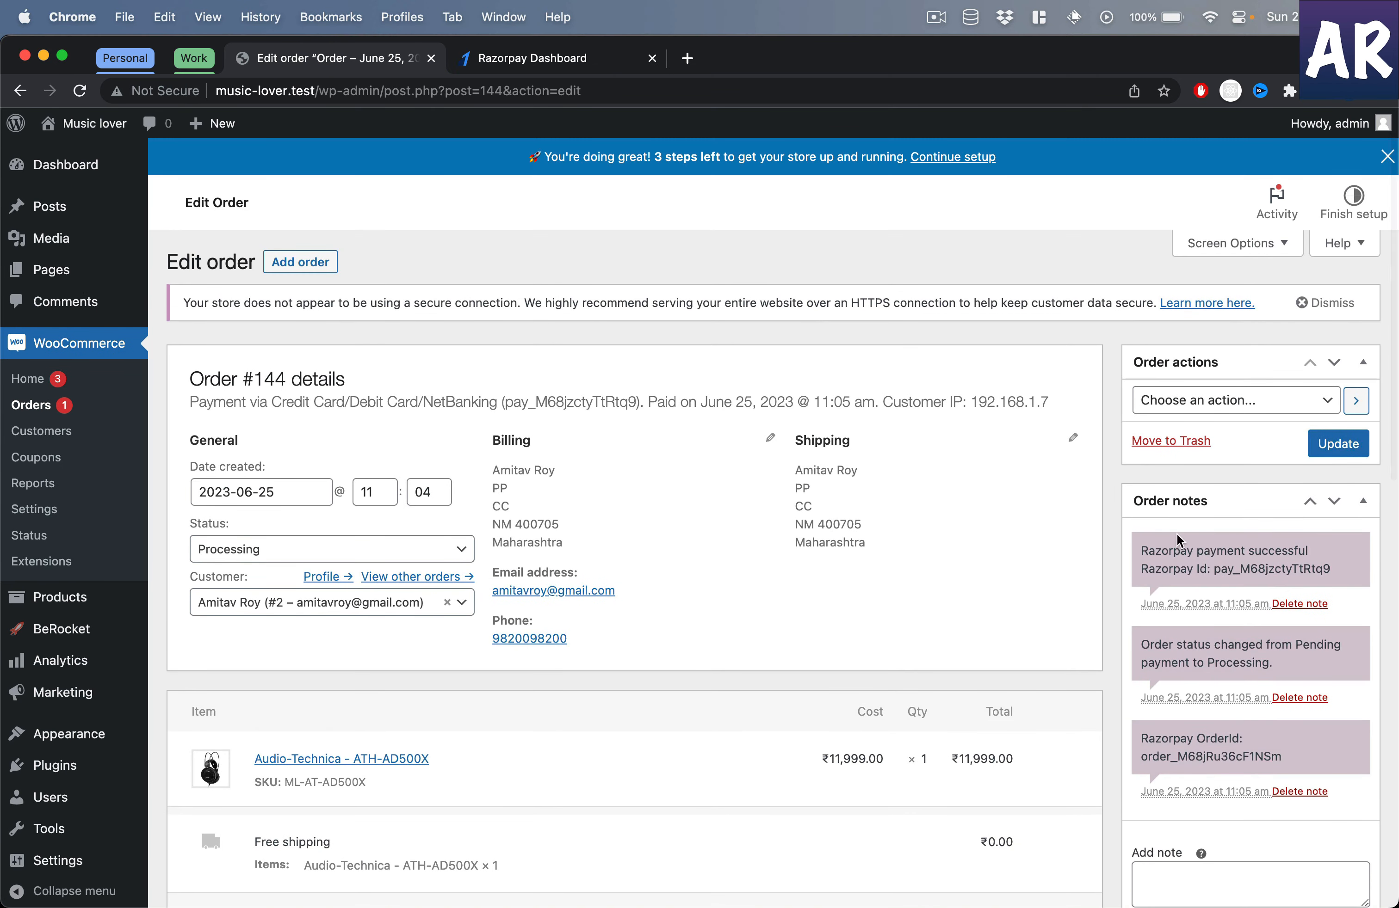
double_click(1226, 569)
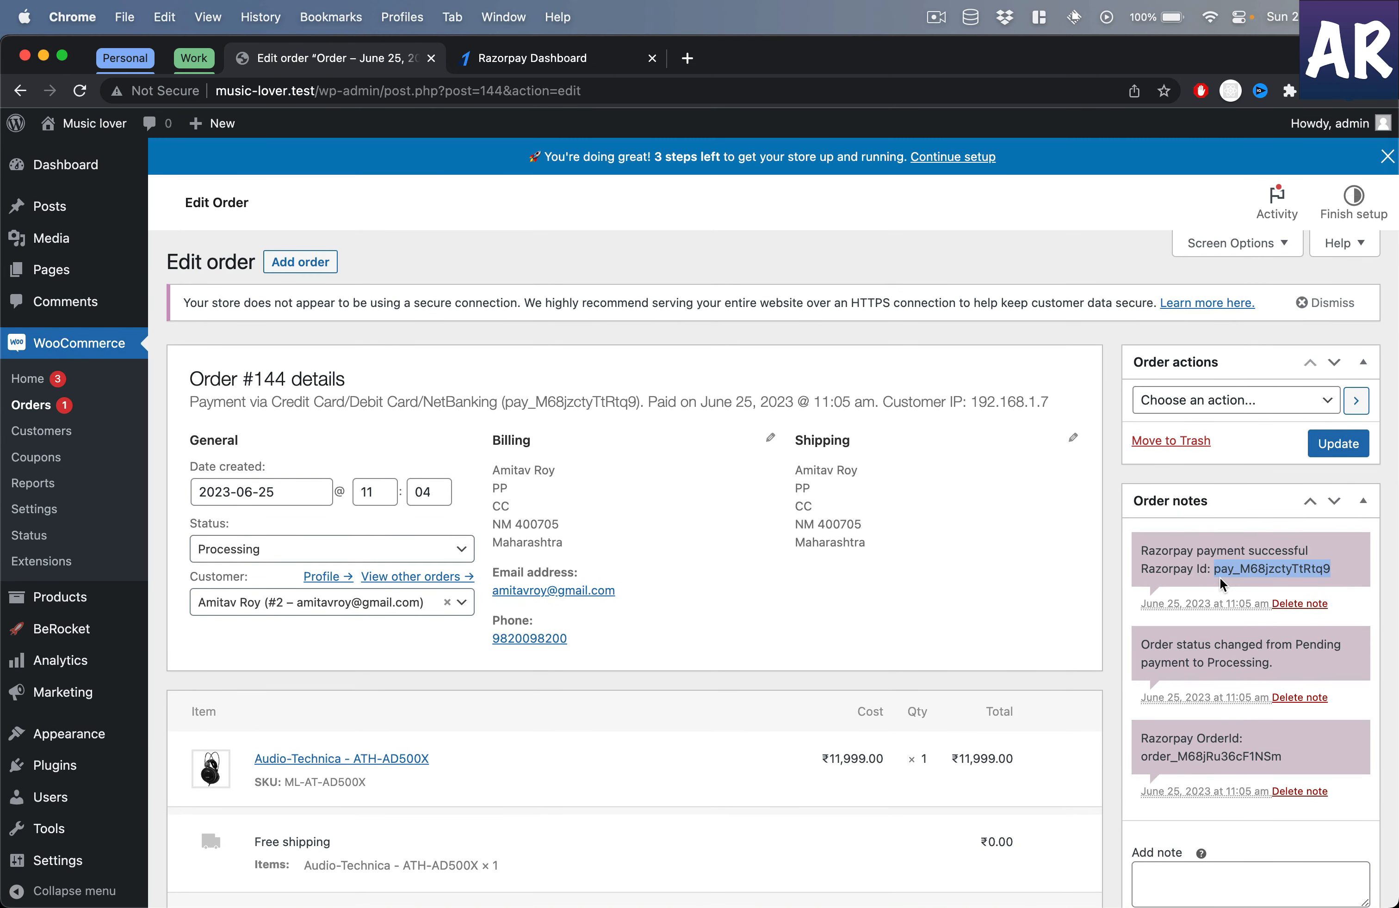
click(519, 57)
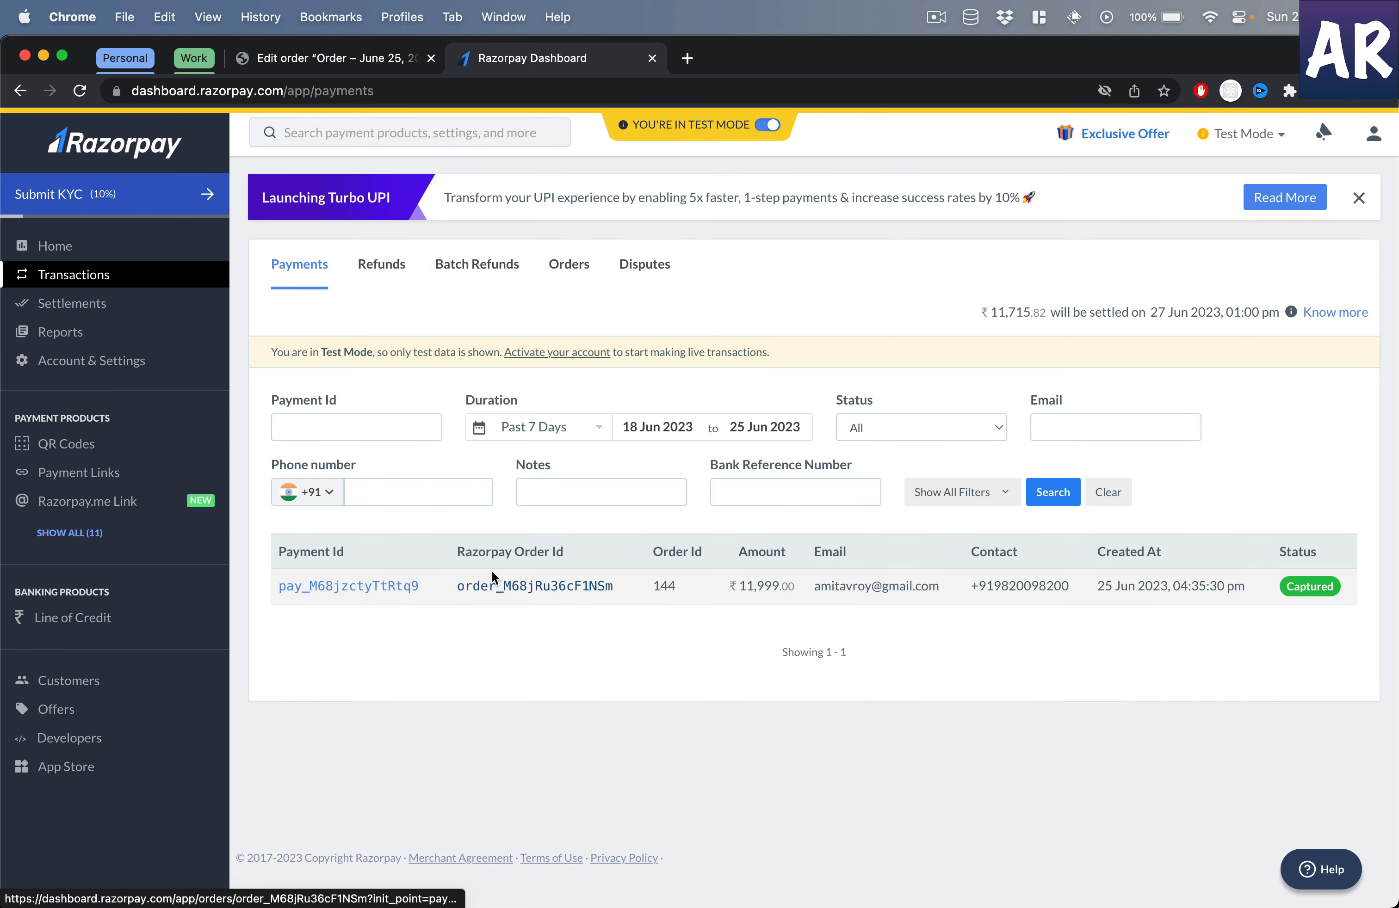
Return to the WooCommerce order and check the Razorpay OrderId in its notes against the dashboard's transaction, along with the order totals.
click(377, 59)
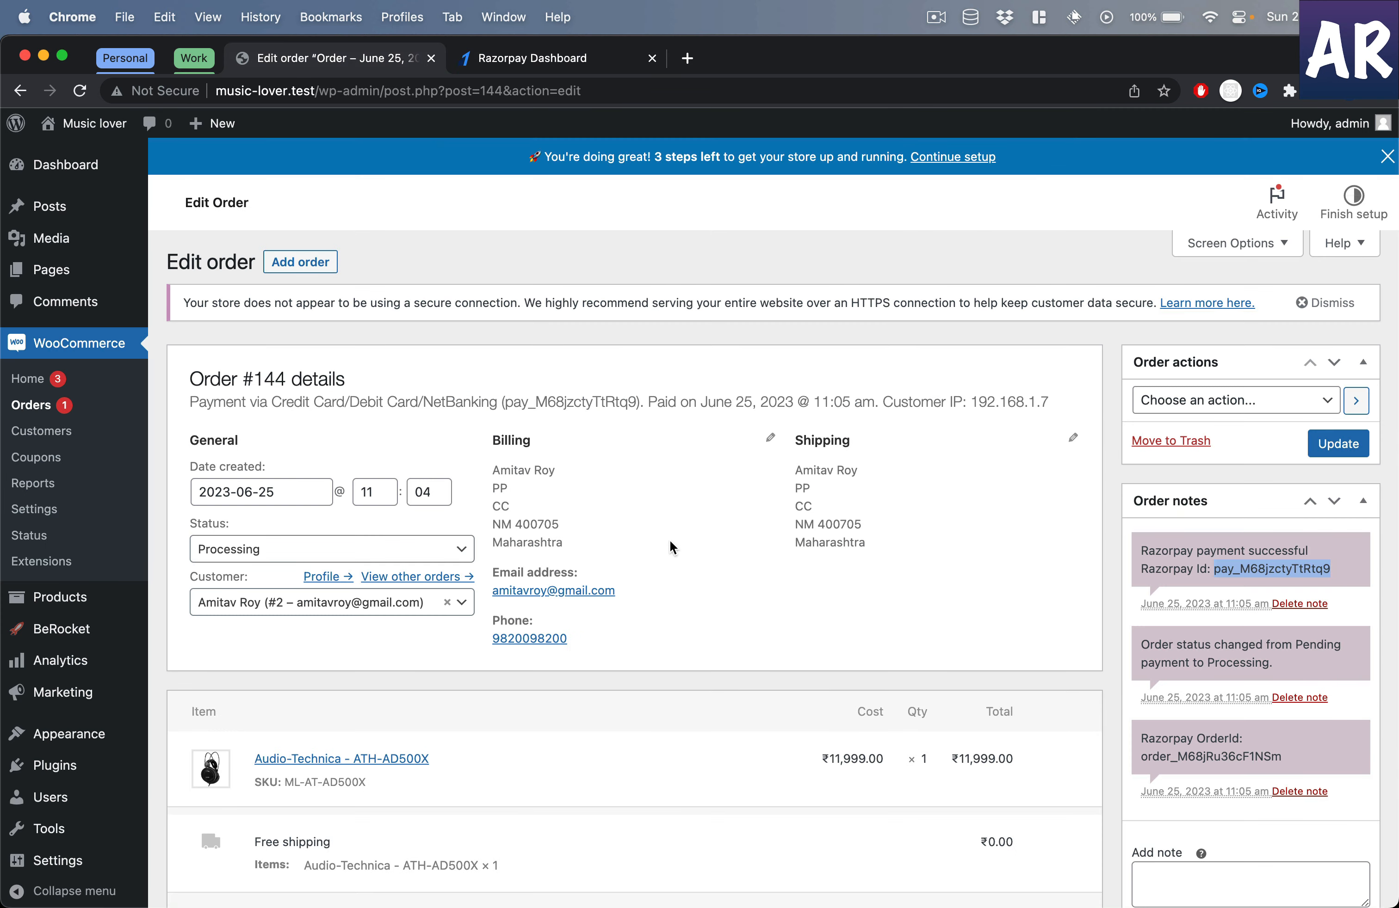
double_click(1210, 757)
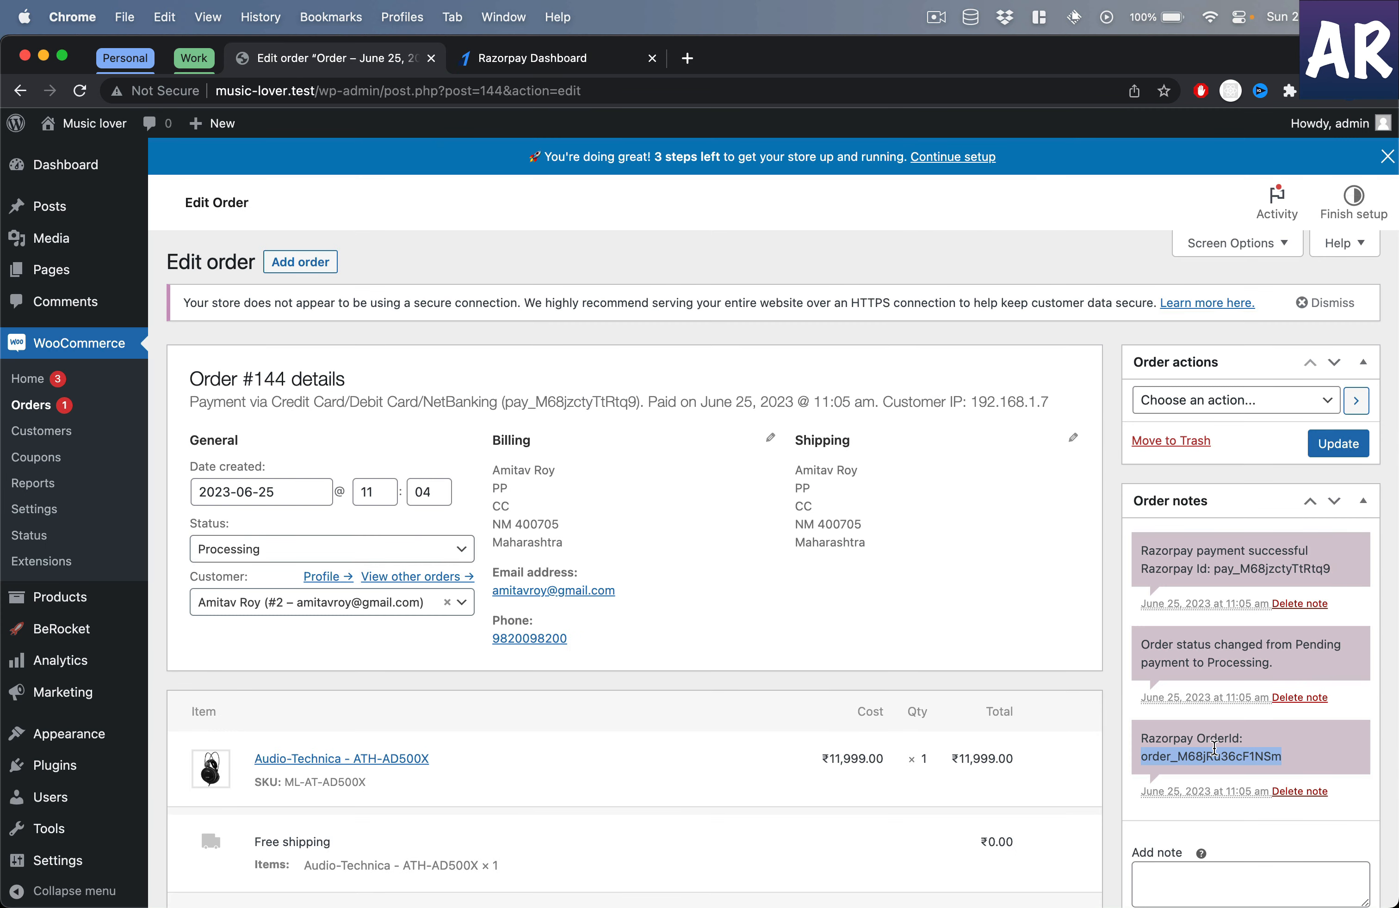
scroll(1213, 748, down, 4)
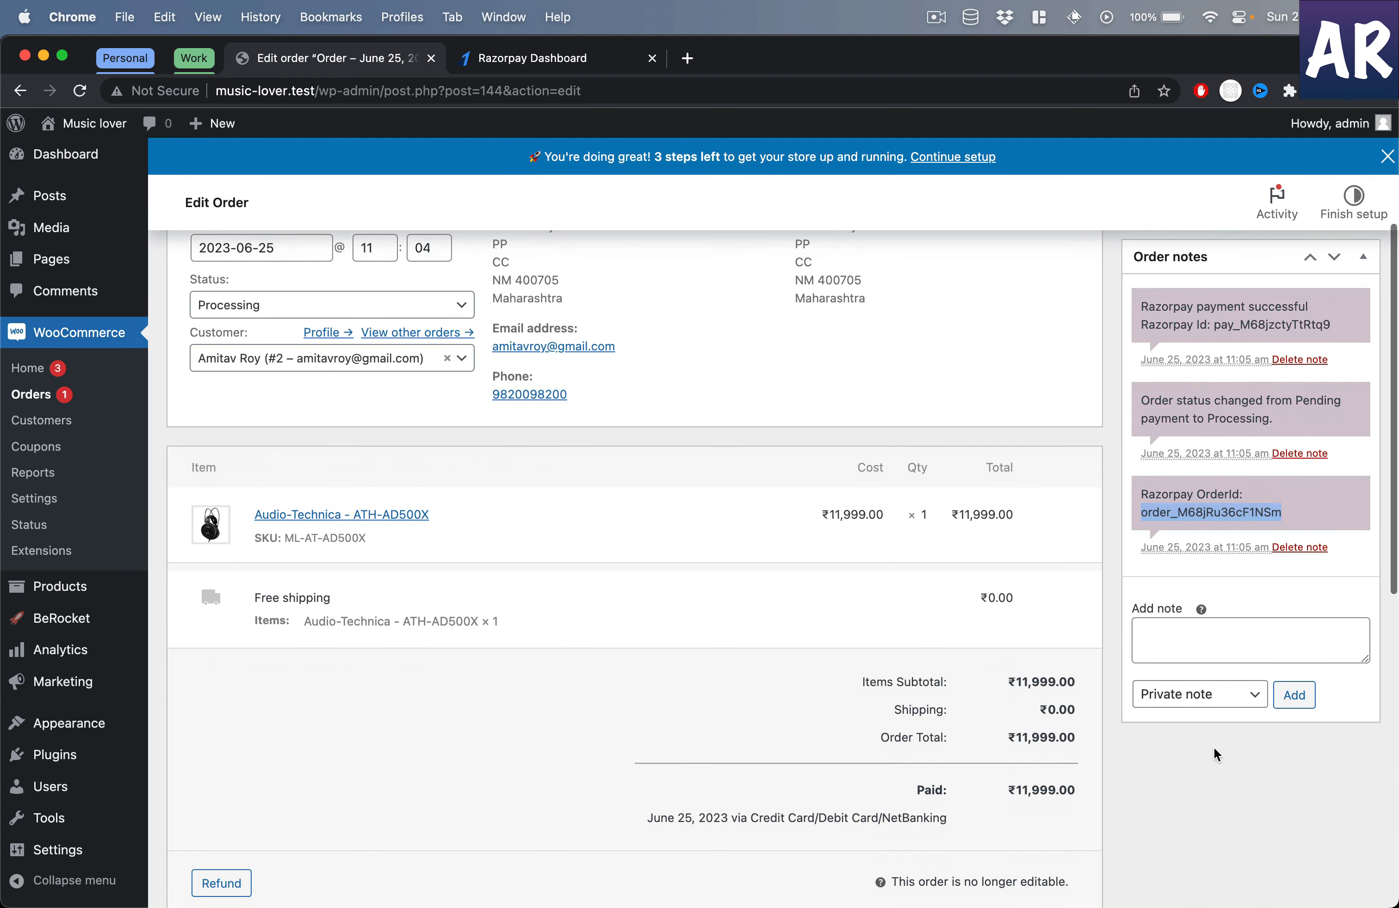
scroll(1213, 748, up, 4)
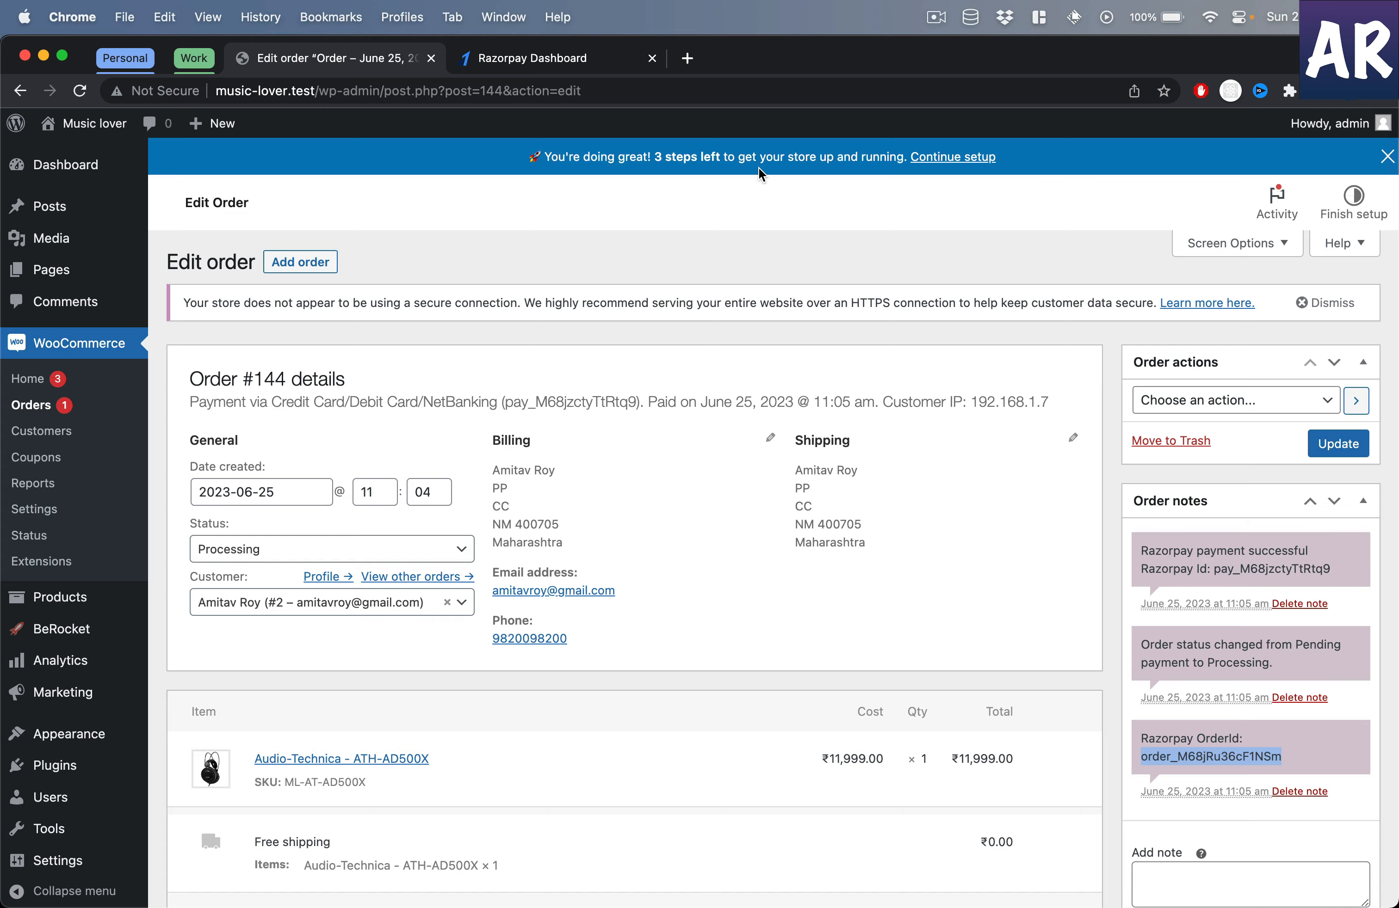
Switch back to the Razorpay dashboard and read the explanation of the test mode switch.
key(ctrl+Tab)
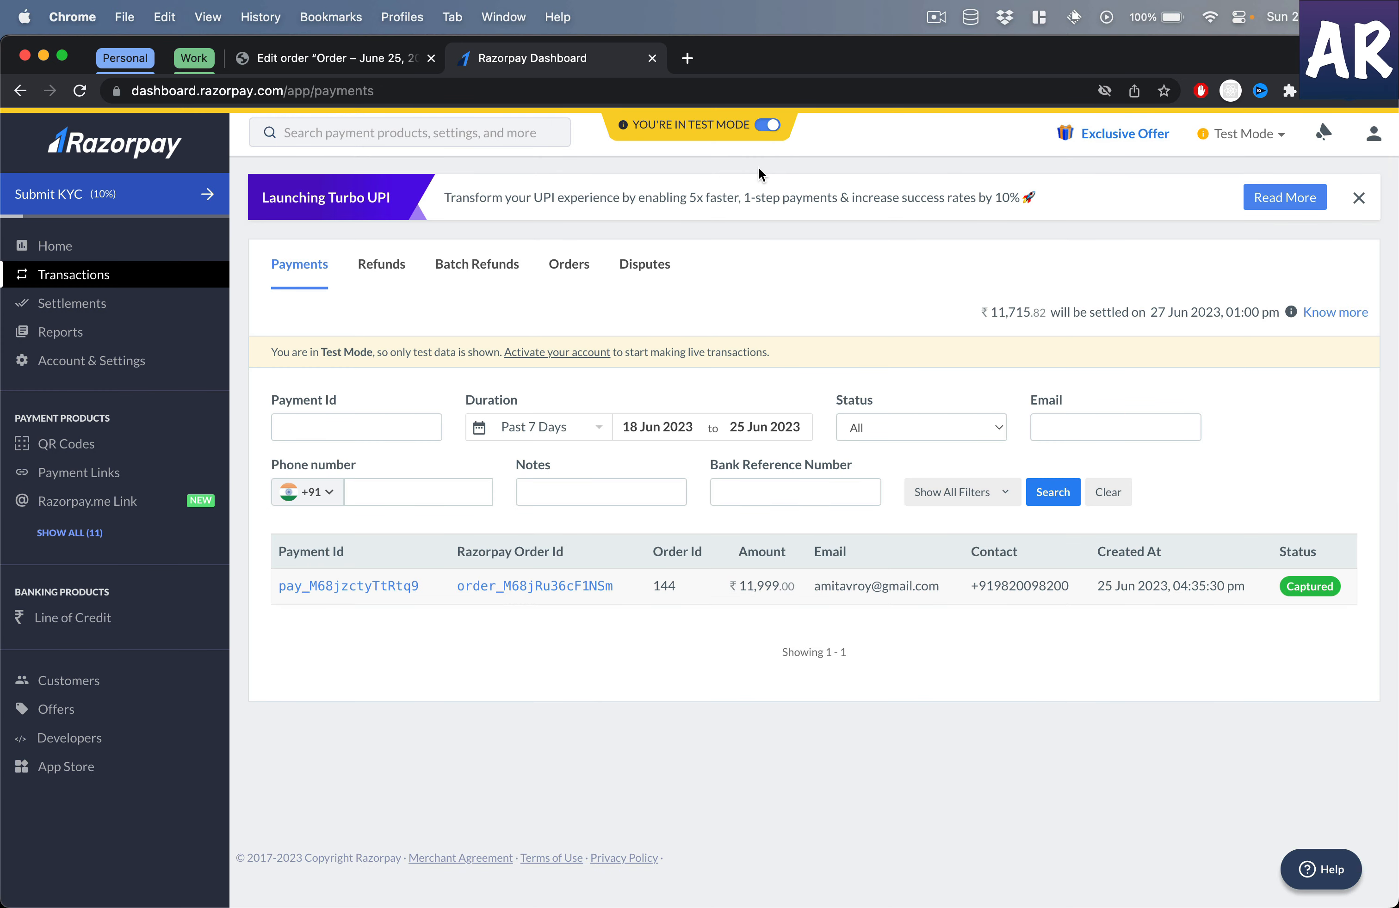
mouse_move(763, 131)
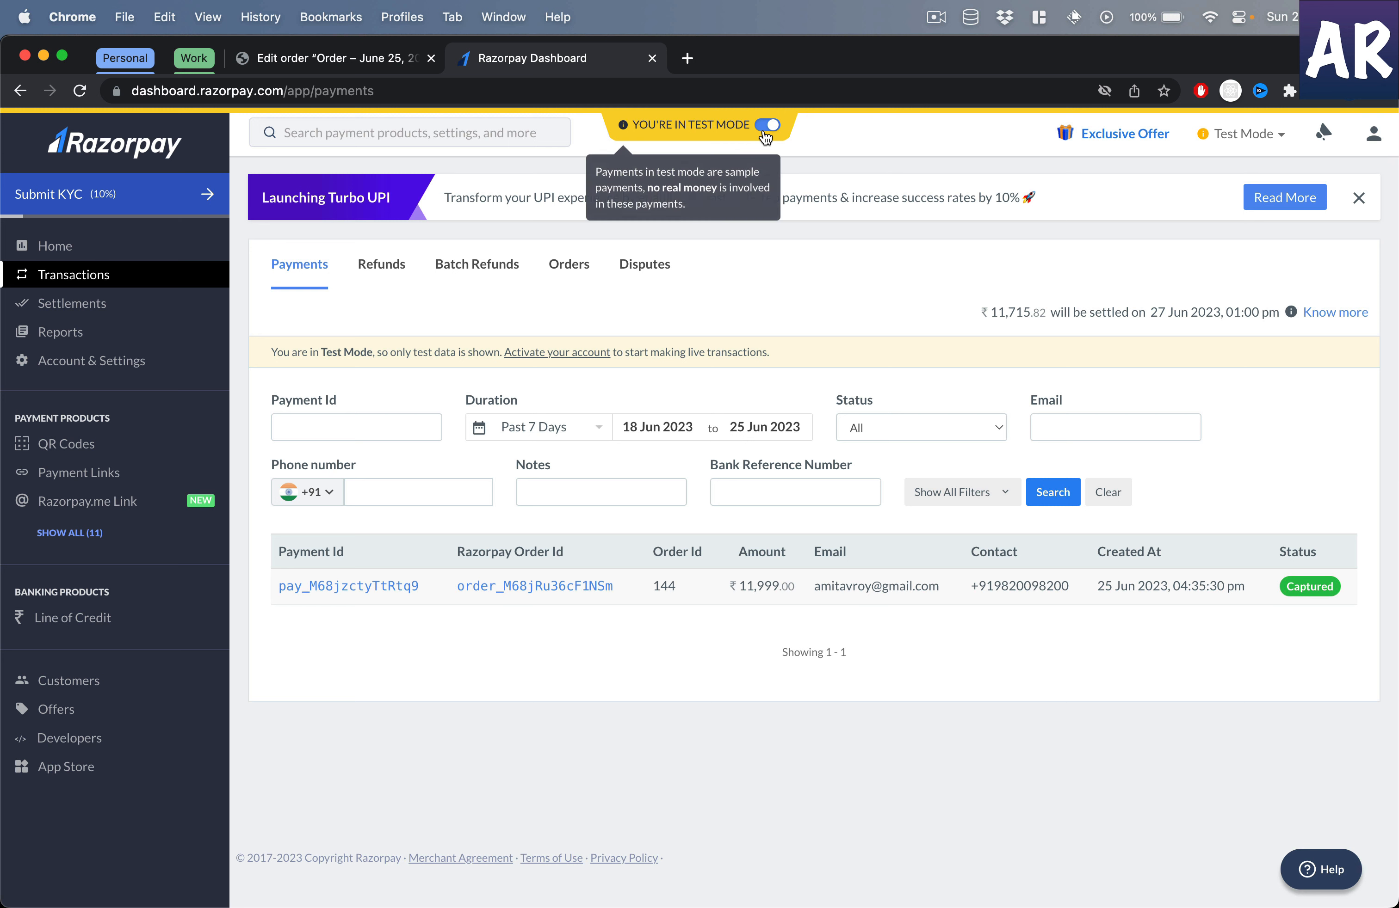